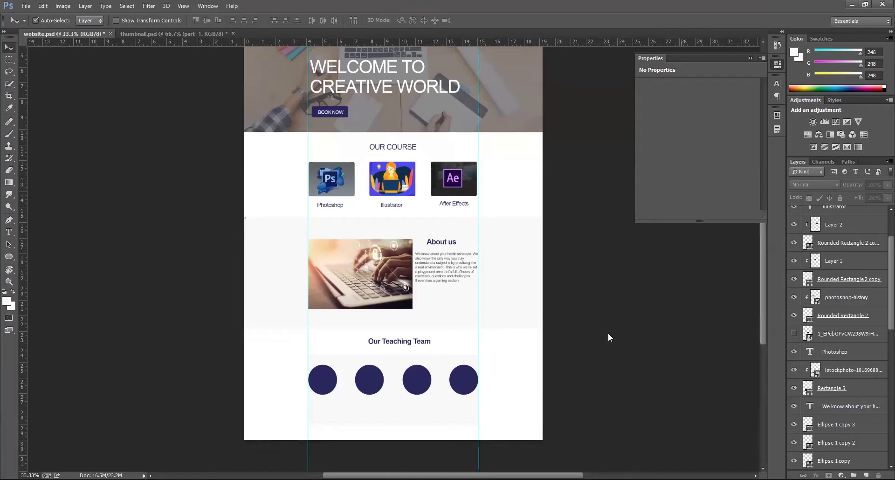
# Step: Extend the canvas height by 1000 pixels relative to its current size, anchored at the top centre so space is added below
pyautogui.hotkey('ctrl', '+')
pyautogui.scroll(-2, 507, 313)
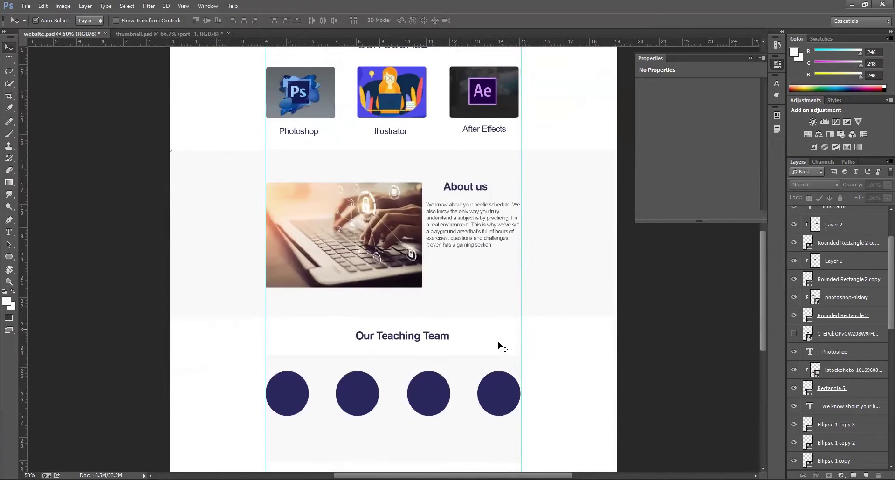
pyautogui.scroll(-1, 509, 315)
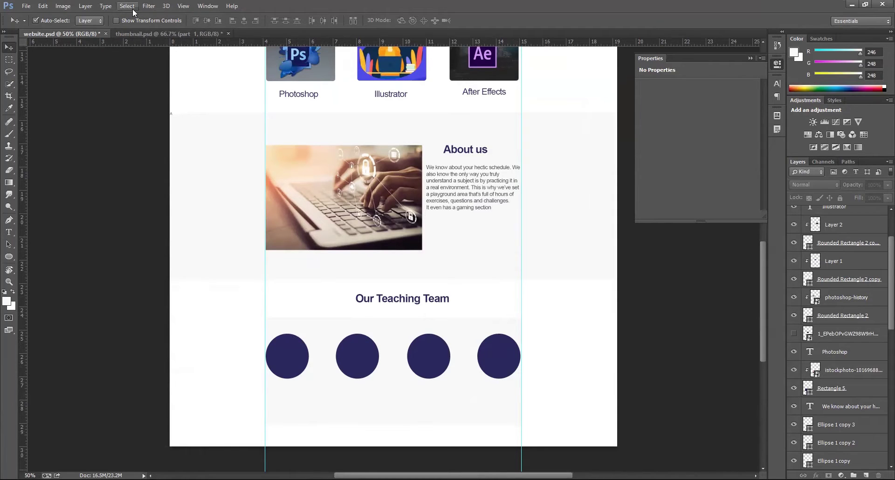
pyautogui.click(63, 6)
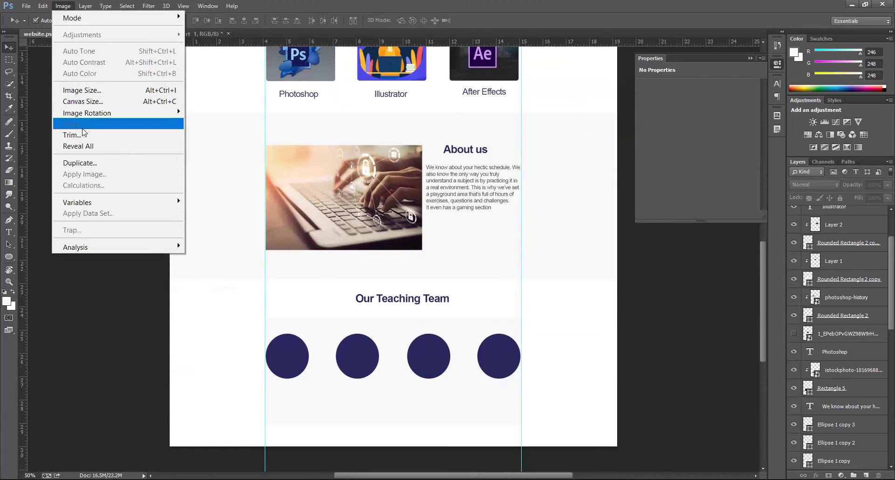
pyautogui.click(84, 102)
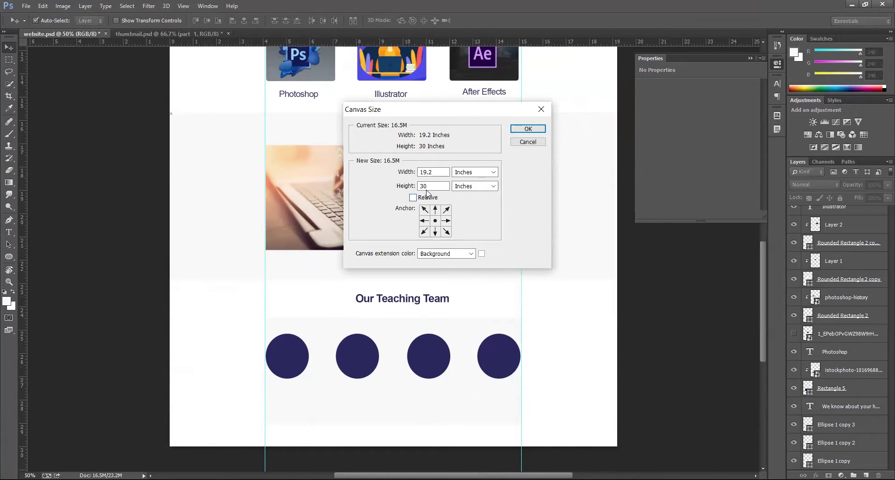
pyautogui.click(472, 172)
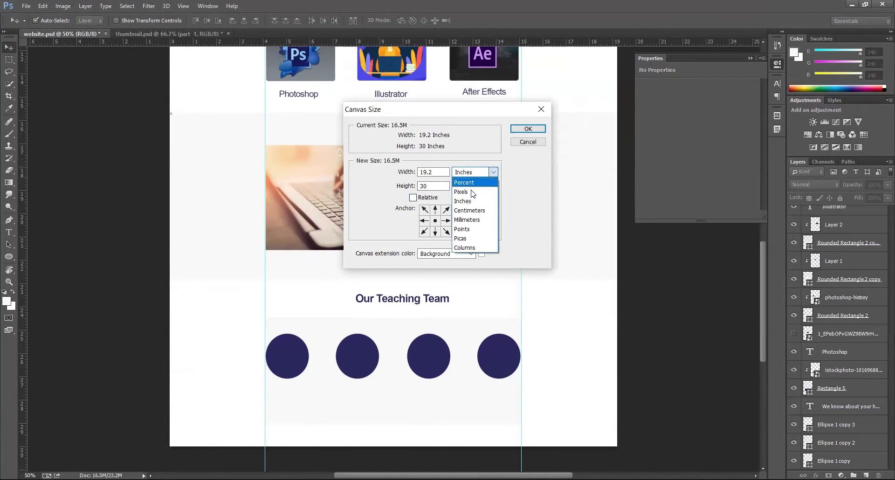
pyautogui.click(470, 191)
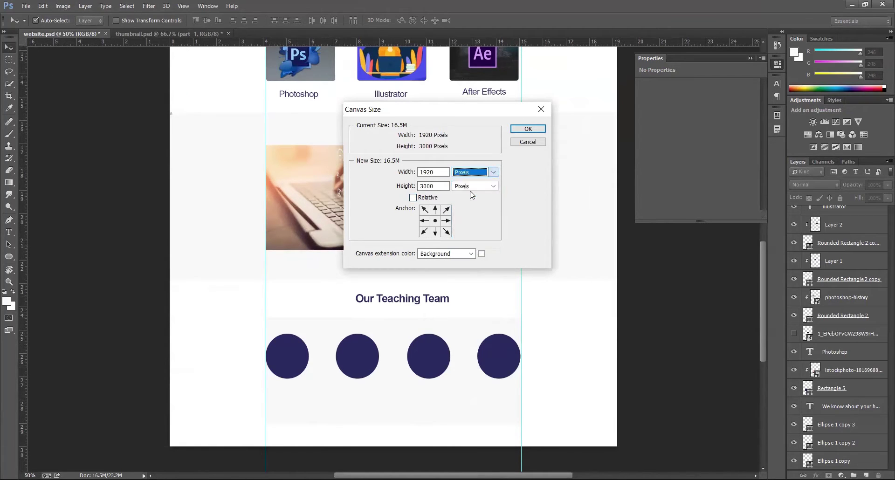
pyautogui.click(413, 198)
pyautogui.click(436, 210)
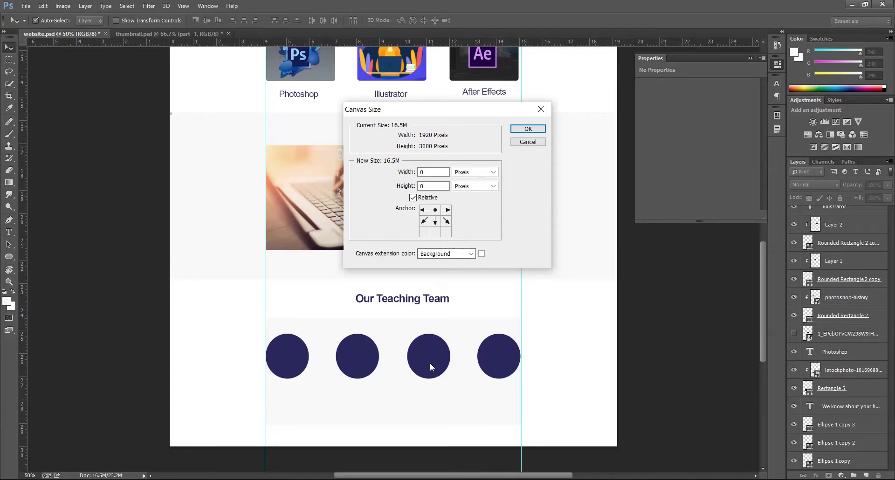
pyautogui.doubleClick(424, 186)
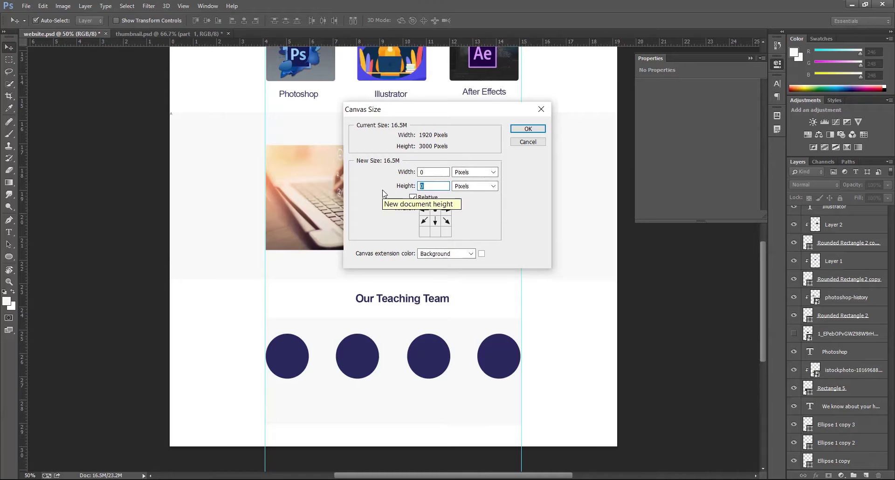
pyautogui.write('1000')
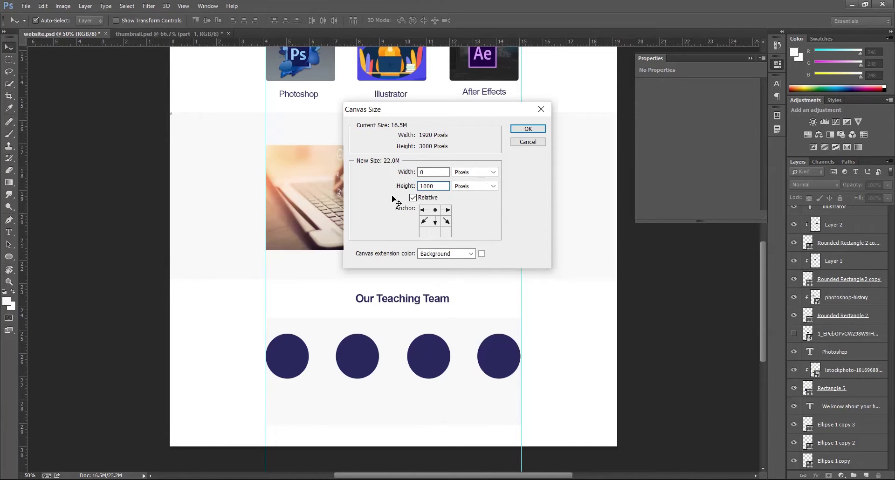
pyautogui.press('Return')
# Step: Select all four dark blue teaching team circles and move them down together by about 36 px
pyautogui.scroll(-4, 483, 298)
pyautogui.scroll(2, 485, 303)
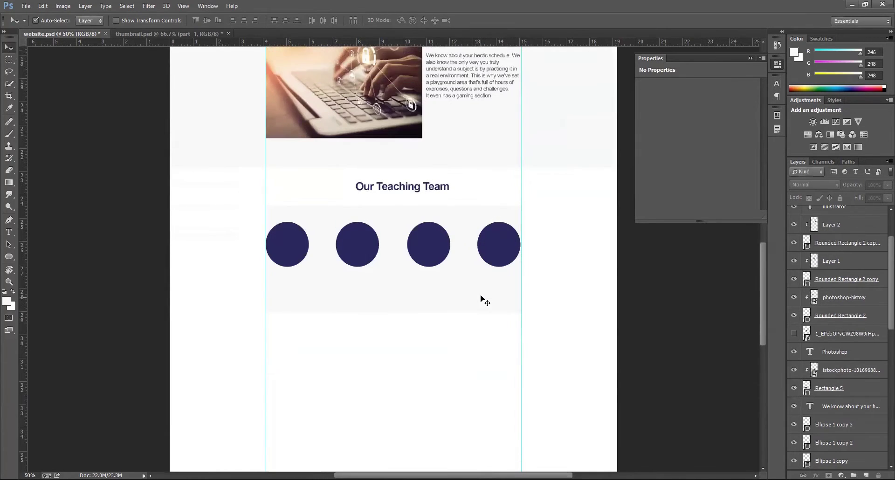
pyautogui.click(287, 251)
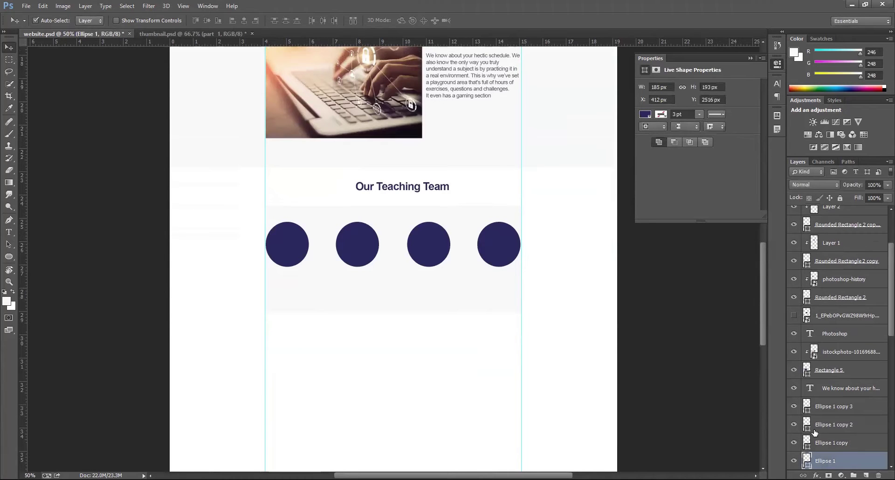
pyautogui.scroll(-2, 851, 466)
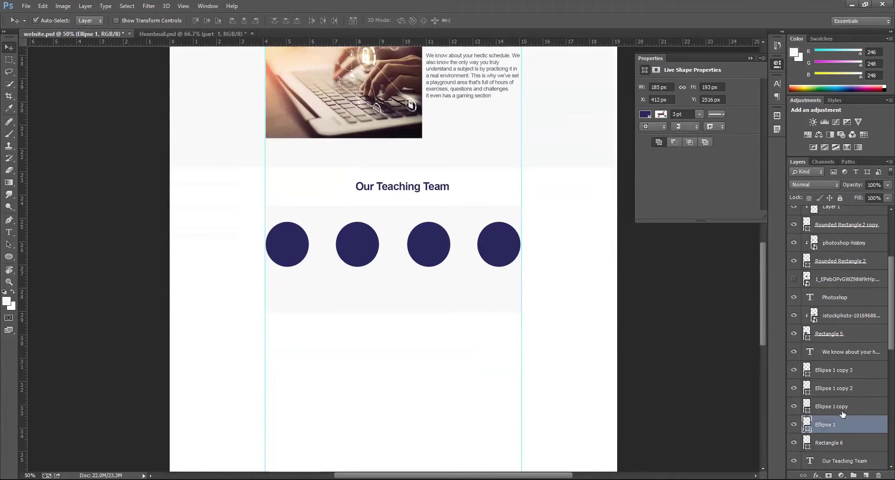
pyautogui.keyDown('shift'); pyautogui.click(835, 370); pyautogui.keyUp('shift')
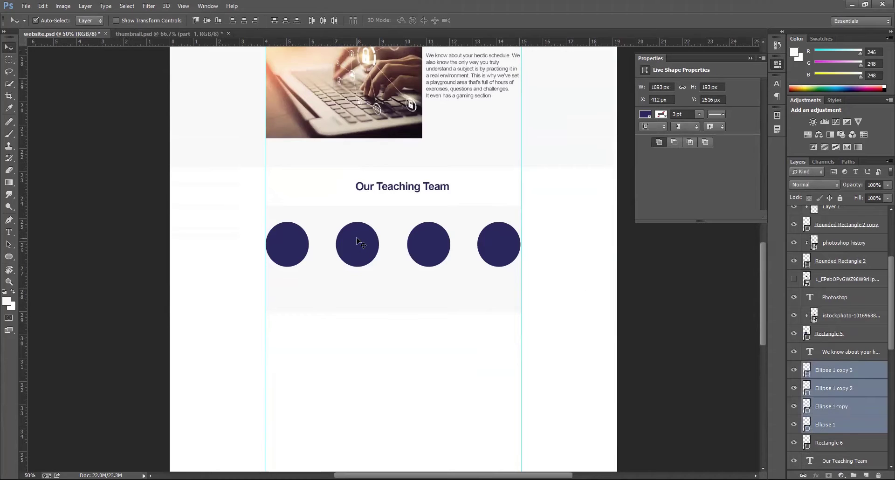
pyautogui.moveTo(356, 247); pyautogui.dragTo(357, 255)
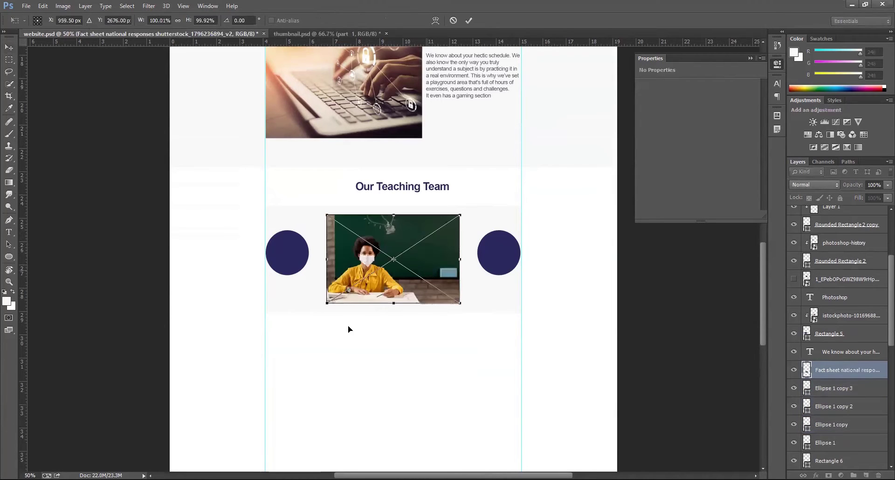
# Step: Position the placed photo of the masked teacher near the first circle and clip it to the Ellipse 1 layer
pyautogui.moveTo(446, 257); pyautogui.dragTo(365, 312)
pyautogui.press('Return')
pyautogui.click(835, 443)
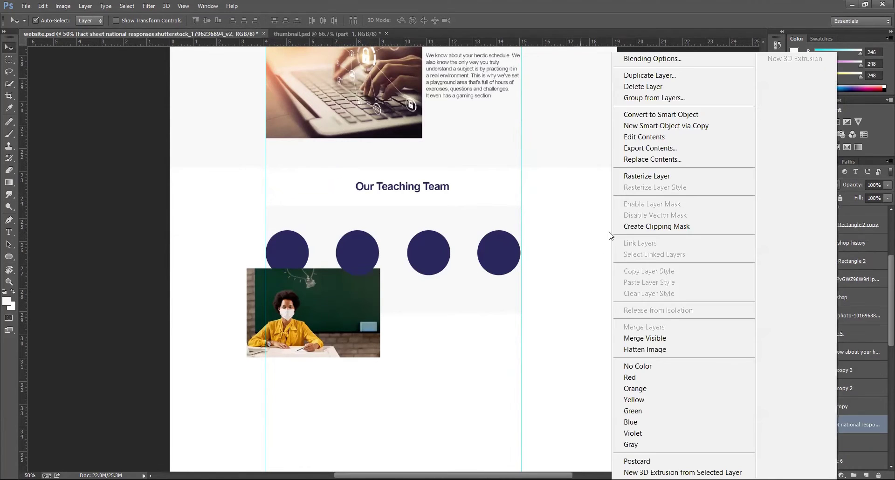
pyautogui.click(632, 226)
# Step: Scale down and position the clipped photo so the masked teacher sits inside the first circle
pyautogui.hotkey('ctrl', 't')
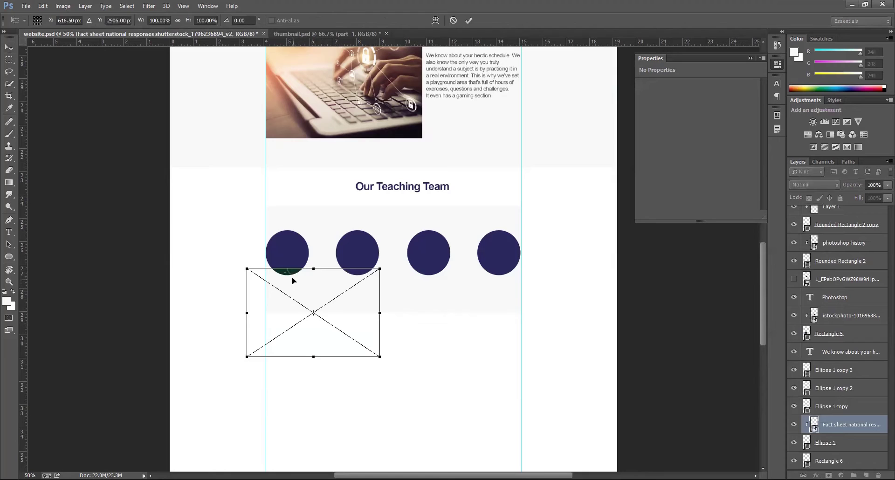
pyautogui.moveTo(355, 320); pyautogui.dragTo(349, 266)
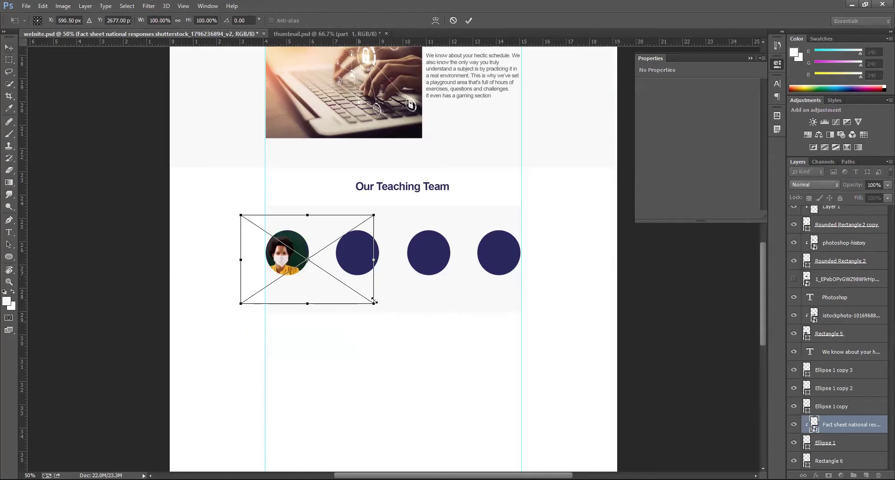
pyautogui.hotkey('ctrl', '+')
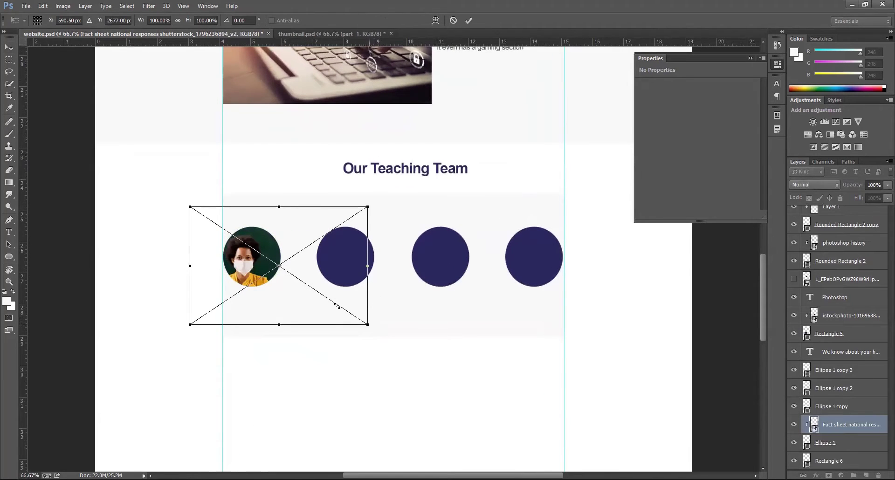
pyautogui.press('Return')
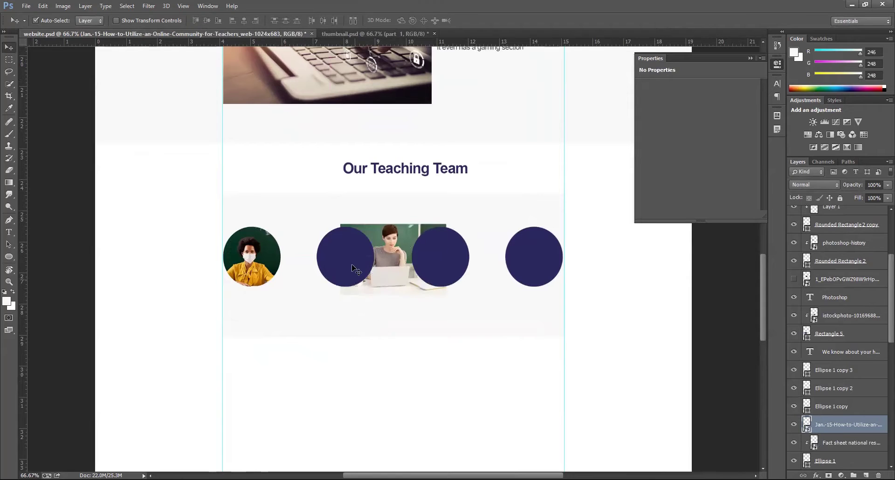
# Step: Nudge the second circle slightly left, clip the laptop teacher photo to it and position the teacher inside the circle
pyautogui.moveTo(342, 237); pyautogui.dragTo(339, 237)
pyautogui.moveTo(837, 425); pyautogui.dragTo(838, 406)
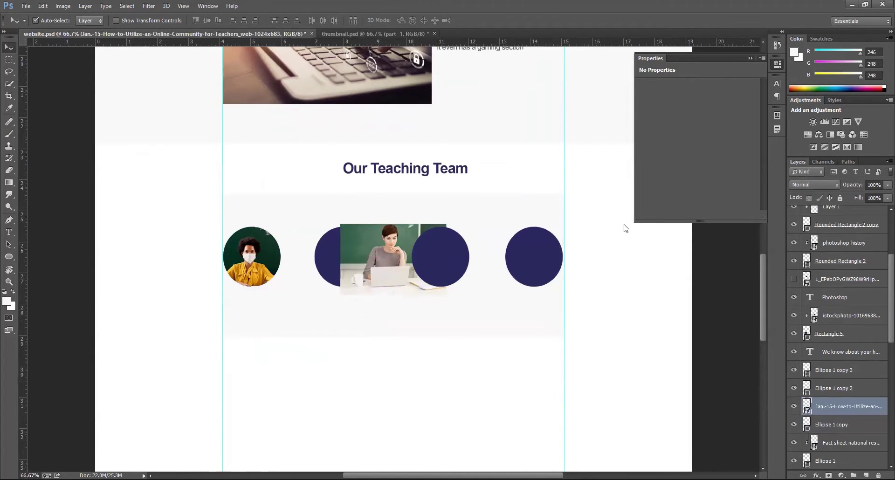
pyautogui.hotkey('ctrl', 'alt', 'g')
pyautogui.hotkey('ctrl', 't')
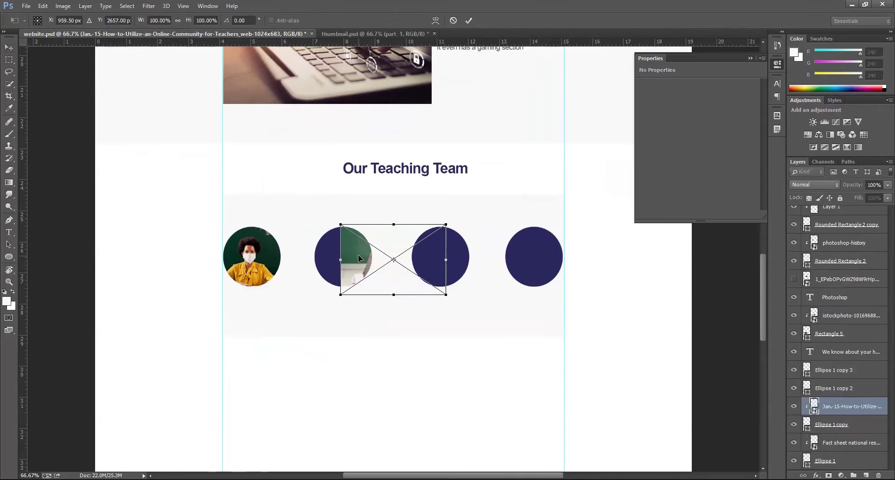
pyautogui.moveTo(425, 293); pyautogui.dragTo(399, 294)
pyautogui.press('Return')
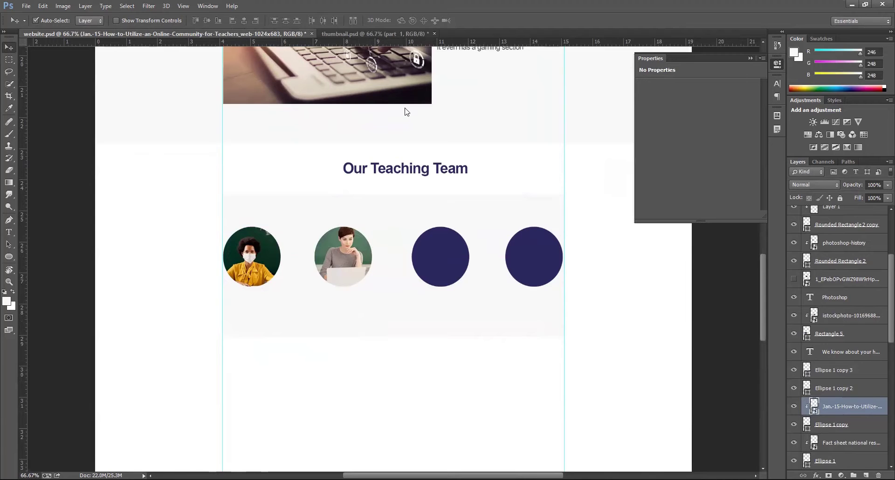
# Step: Add the jobs-for-former-teachers photo to the page and hide the fourth circle, Ellipse 1 copy 3
pyautogui.hotkey('ctrl', 'v')
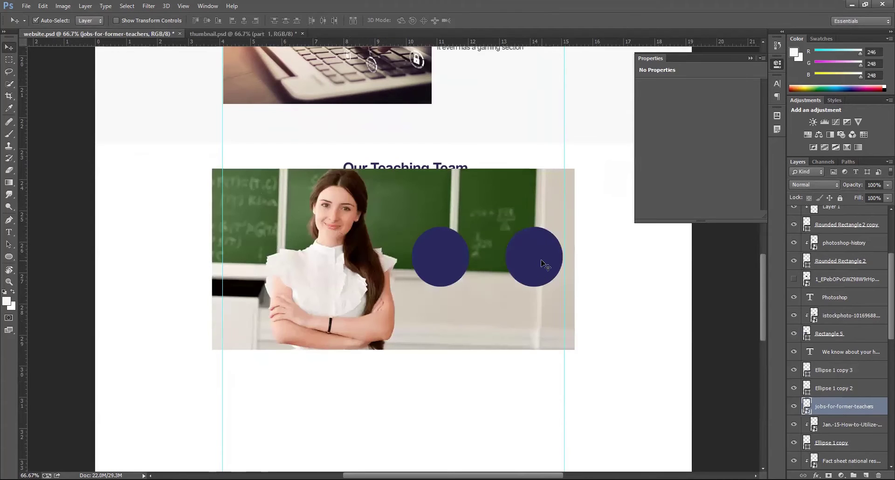
pyautogui.click(545, 264)
pyautogui.click(794, 369)
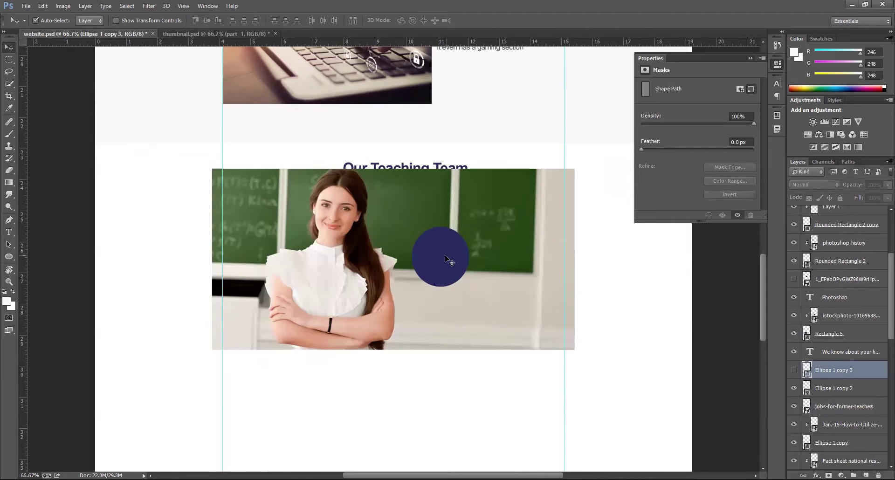
pyautogui.click(857, 404)
pyautogui.moveTo(845, 410); pyautogui.dragTo(842, 387)
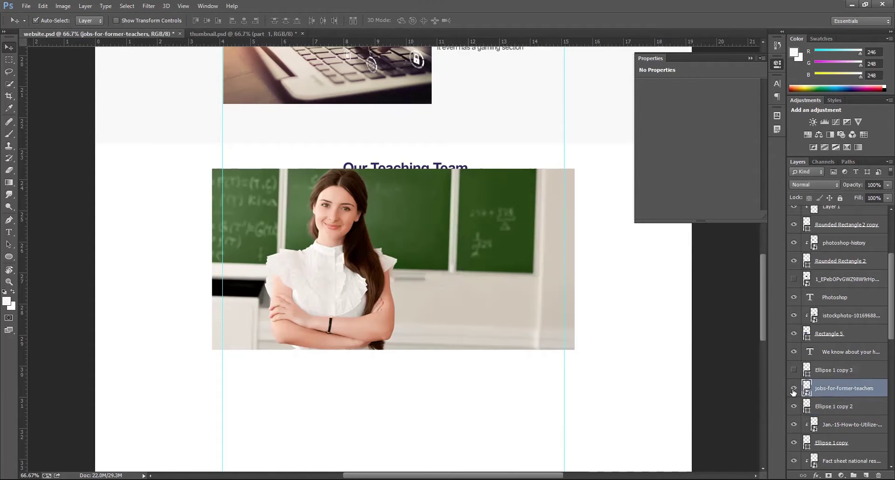
pyautogui.hotkey('ctrl', 'z')
# Step: Stack the jobs-for-former-teachers photo directly above the third circle, Ellipse 1 copy 2, and clip it to that circle
pyautogui.click(429, 264)
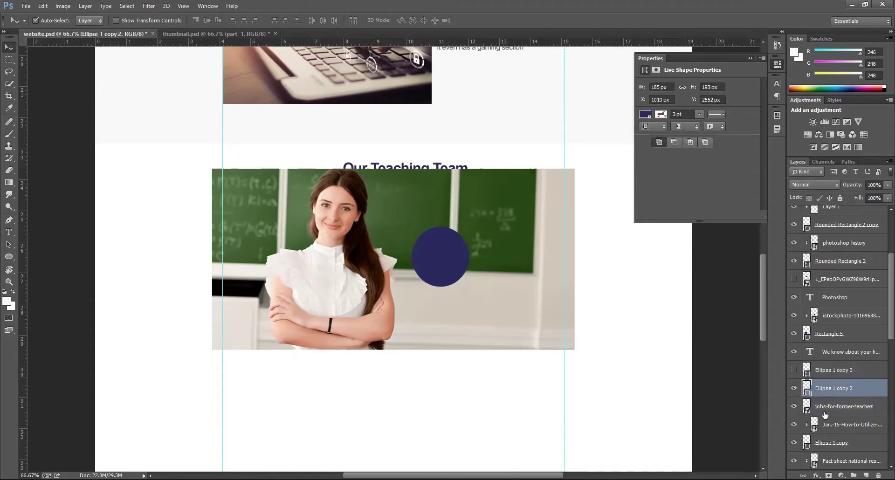
pyautogui.click(825, 414)
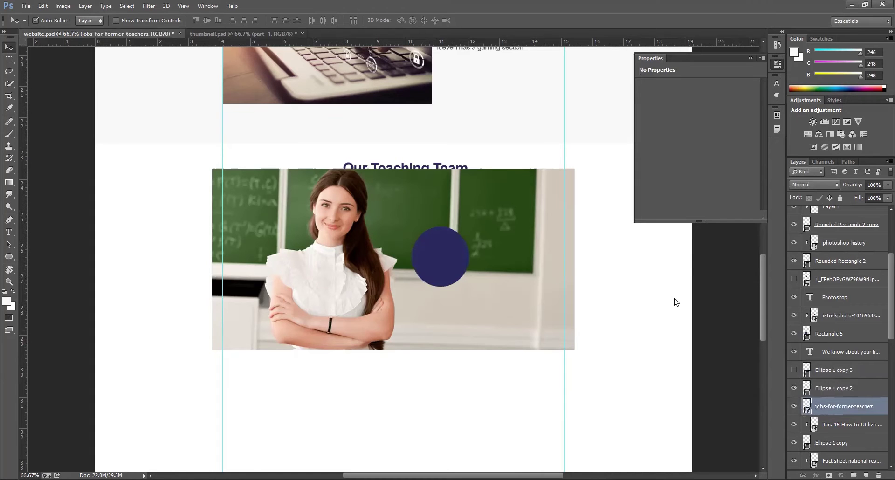
pyautogui.hotkey('ctrl', ']')
pyautogui.hotkey('ctrl', 'alt', 'g')
# Step: Scale down and position the clipped photo so the teacher in the white blouse fits inside the third circle
pyautogui.hotkey('ctrl', 't')
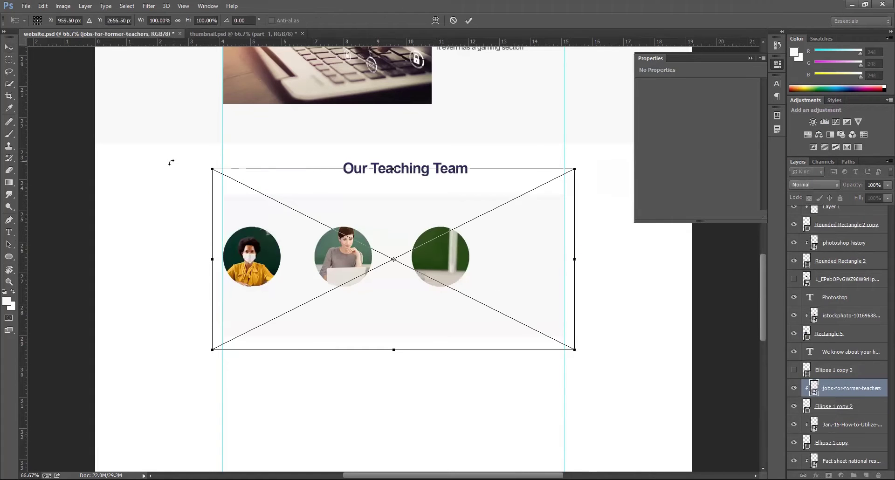
pyautogui.moveTo(213, 169); pyautogui.dragTo(216, 171)
pyautogui.moveTo(345, 209); pyautogui.dragTo(337, 231)
pyautogui.moveTo(419, 261); pyautogui.dragTo(453, 258)
pyautogui.press('Return')
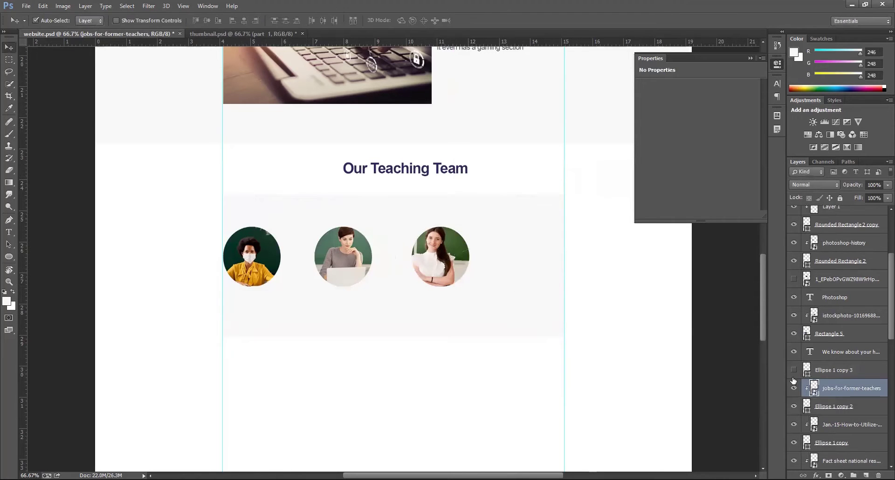
# Step: Enlarge the three circles together with their clipped photos to about 1060 px overall width and position them between the guides
pyautogui.keyDown('ctrl'); pyautogui.click(839, 406); pyautogui.keyUp('ctrl')
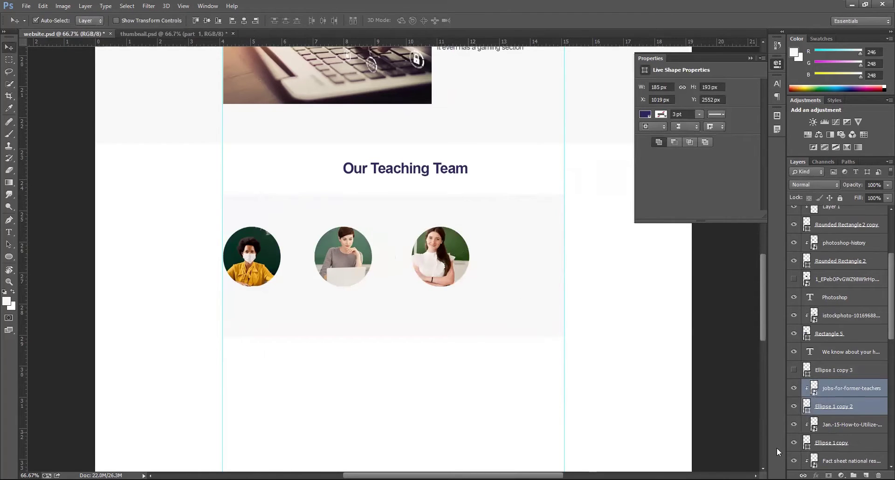
pyautogui.scroll(-2, 826, 399)
pyautogui.keyDown('shift'); pyautogui.click(835, 407); pyautogui.keyUp('shift')
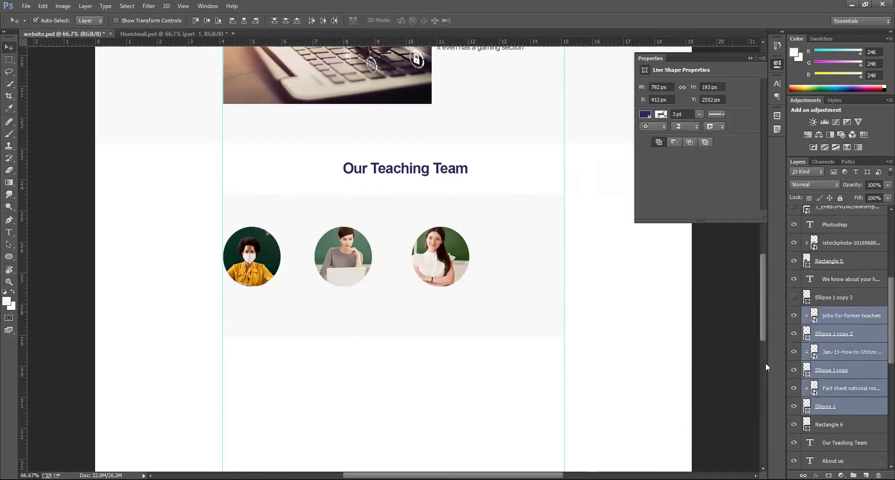
pyautogui.hotkey('ctrl', 't')
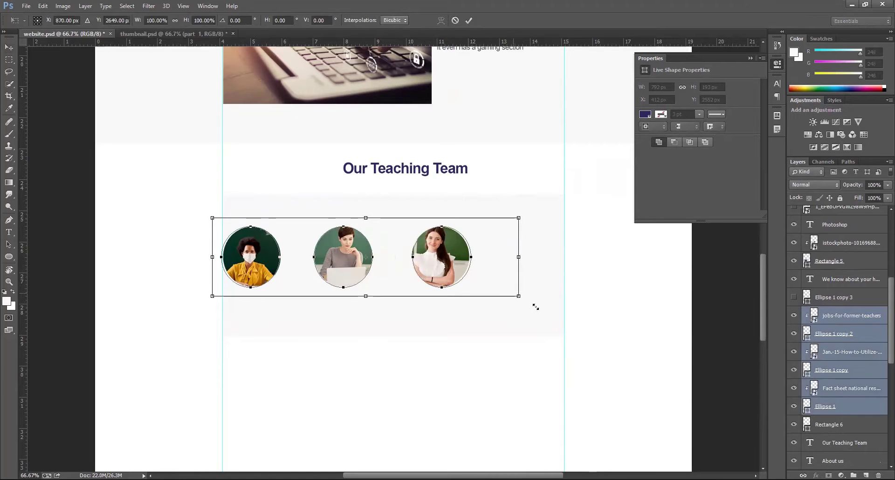
pyautogui.moveTo(518, 296); pyautogui.dragTo(583, 305)
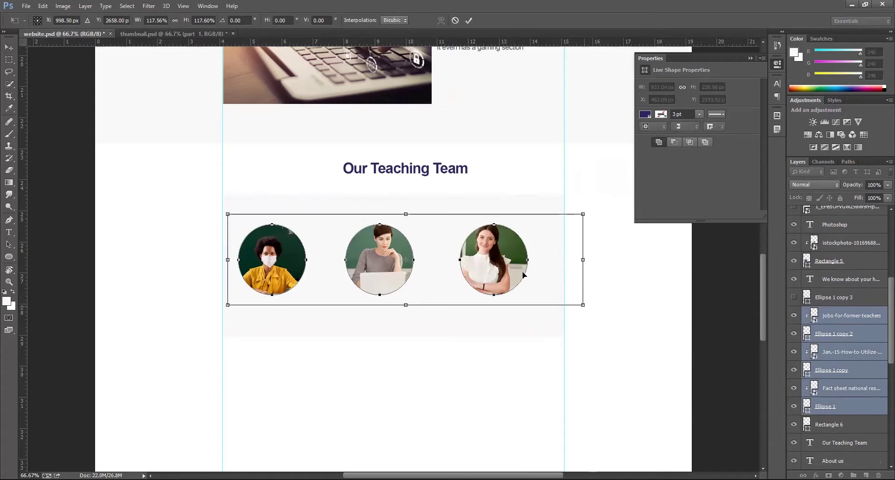
pyautogui.press('Return')
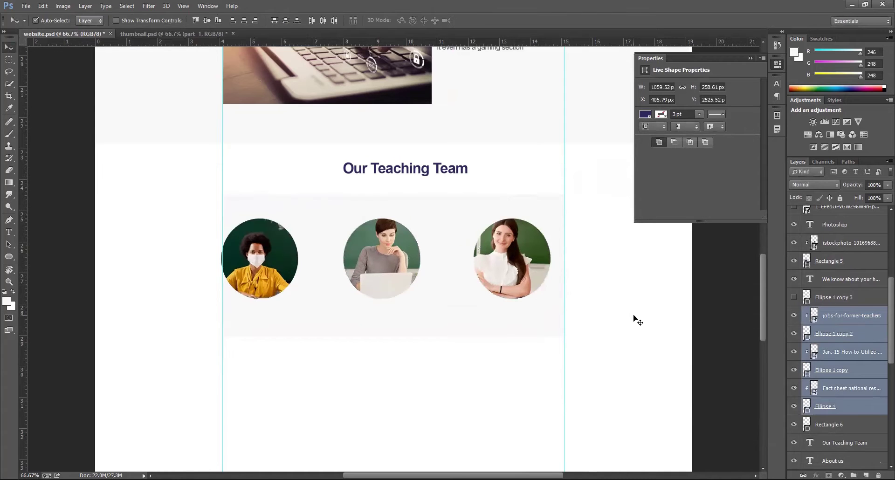
pyautogui.click(548, 276)
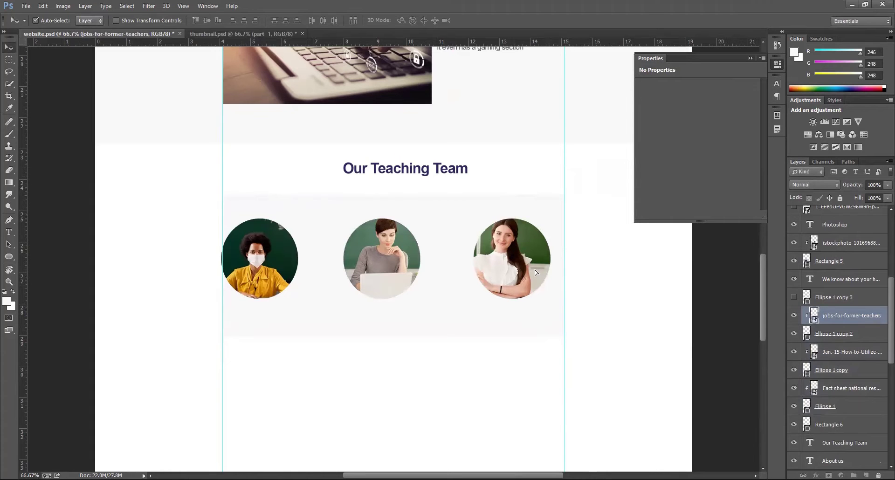
# Step: Move the third teacher circle with its photo against the right guide, and position the middle circle with its photo midway between the guides
pyautogui.moveTo(539, 272); pyautogui.dragTo(553, 274)
pyautogui.click(848, 352)
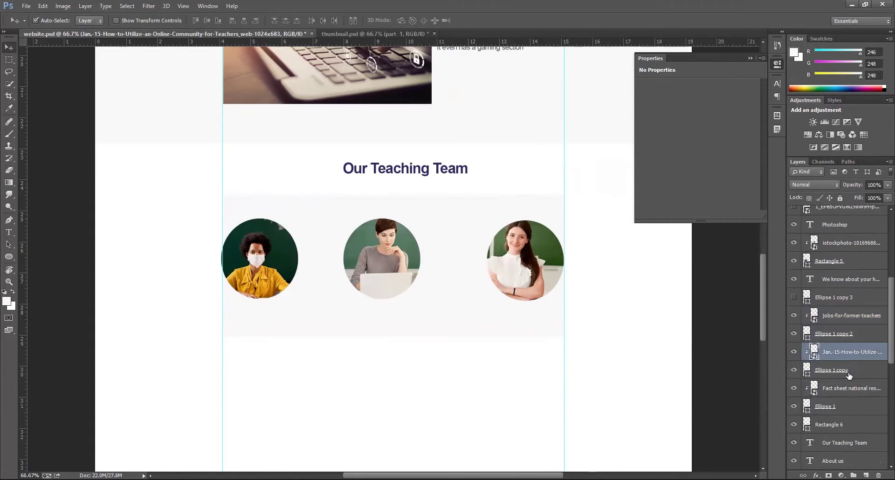
pyautogui.keyDown('shift'); pyautogui.click(835, 370); pyautogui.keyUp('shift')
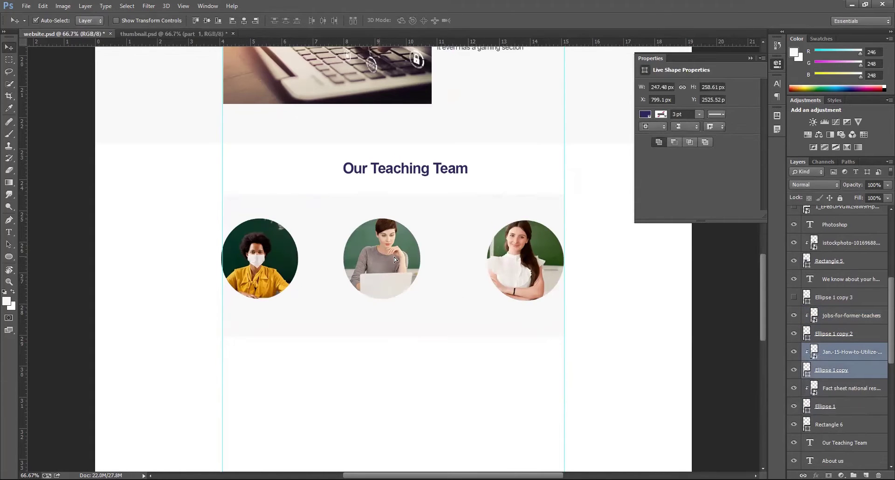
pyautogui.moveTo(392, 257); pyautogui.dragTo(404, 253)
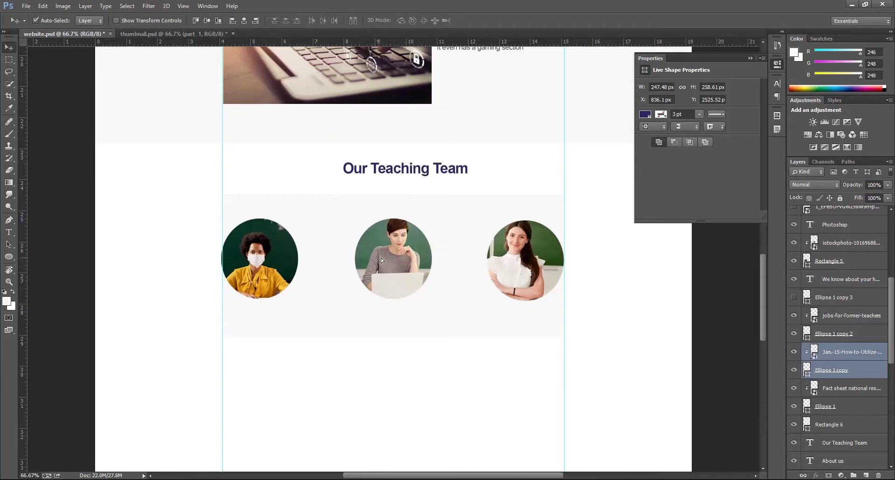
pyautogui.moveTo(395, 259); pyautogui.dragTo(391, 260)
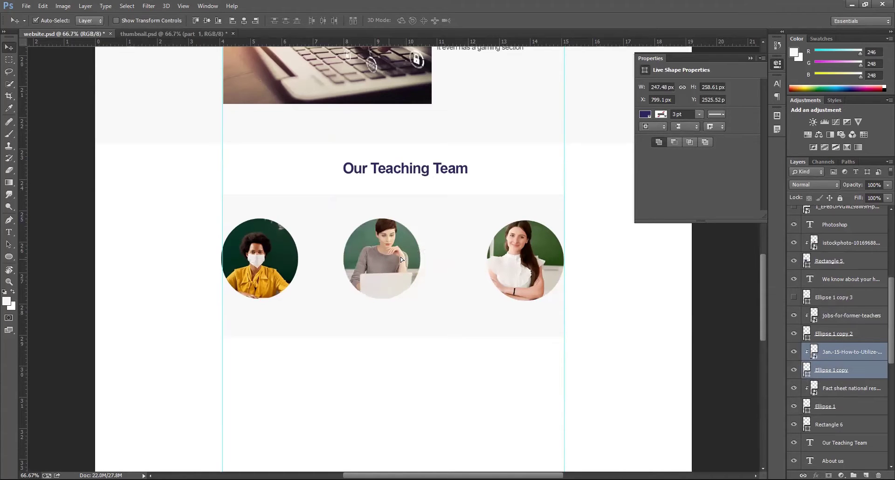
pyautogui.moveTo(401, 266); pyautogui.dragTo(401, 266)
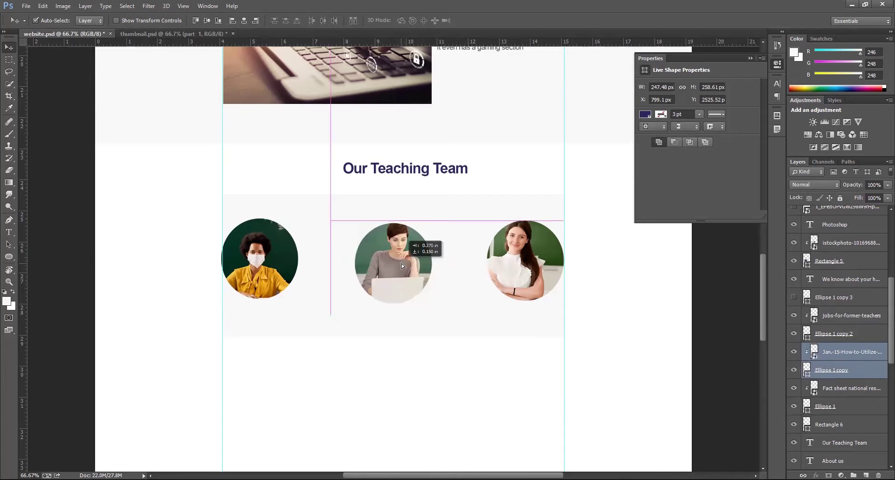
# Step: Shift the first circle, Ellipse 1, together with its clipped photo slightly inward to about X 423 px, Y 2531 px
pyautogui.click(843, 388)
pyautogui.keyDown('shift'); pyautogui.click(841, 411); pyautogui.keyUp('shift')
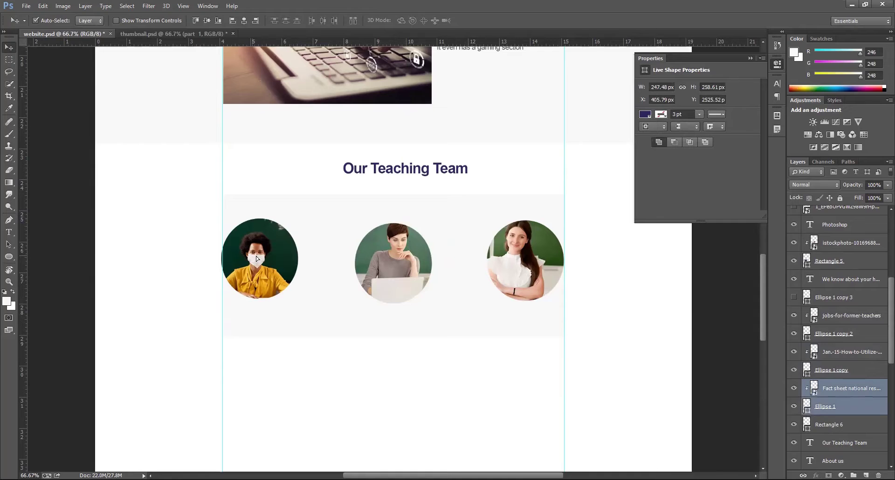
pyautogui.moveTo(256, 256); pyautogui.dragTo(262, 257)
# Step: Duplicate the Our Teaching Team heading below the grey panel and change the copy's text to Portfolio
pyautogui.scroll(-2, 466, 262)
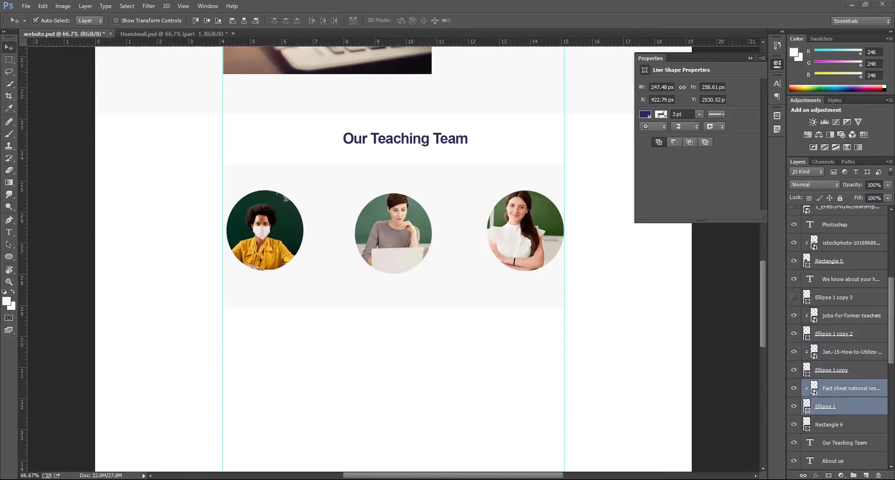
pyautogui.scroll(-2, 371, 109)
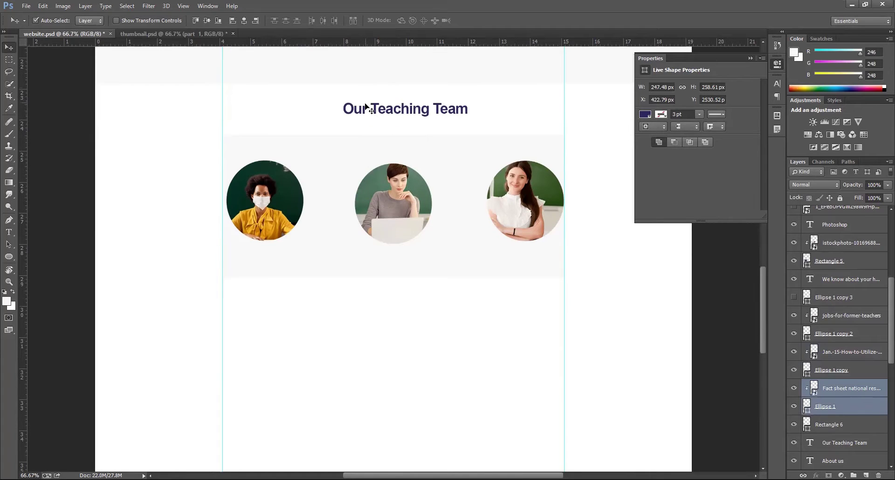
pyautogui.click(367, 111)
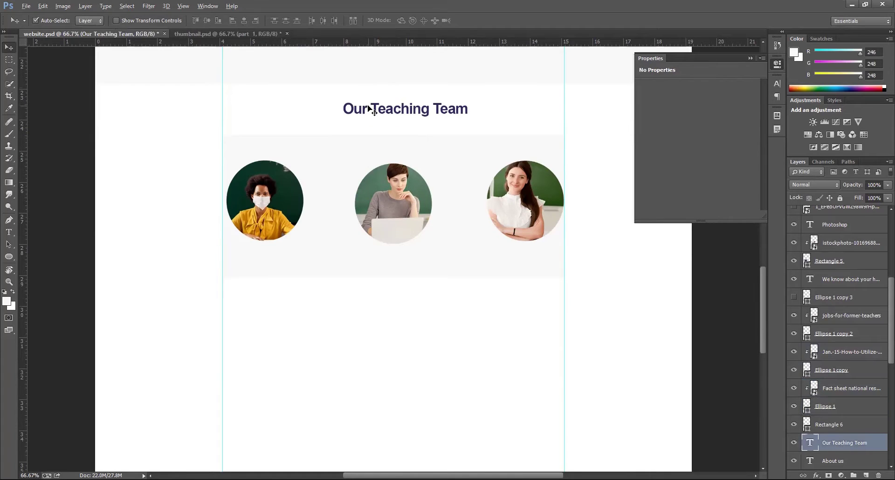
pyautogui.moveTo(368, 111); pyautogui.dragTo(371, 305)
pyautogui.doubleClick(371, 302)
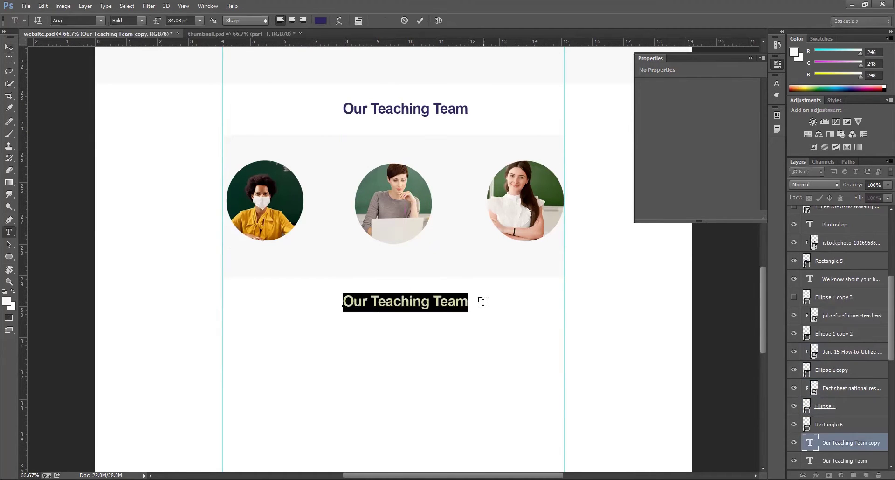
pyautogui.write('Portfo')
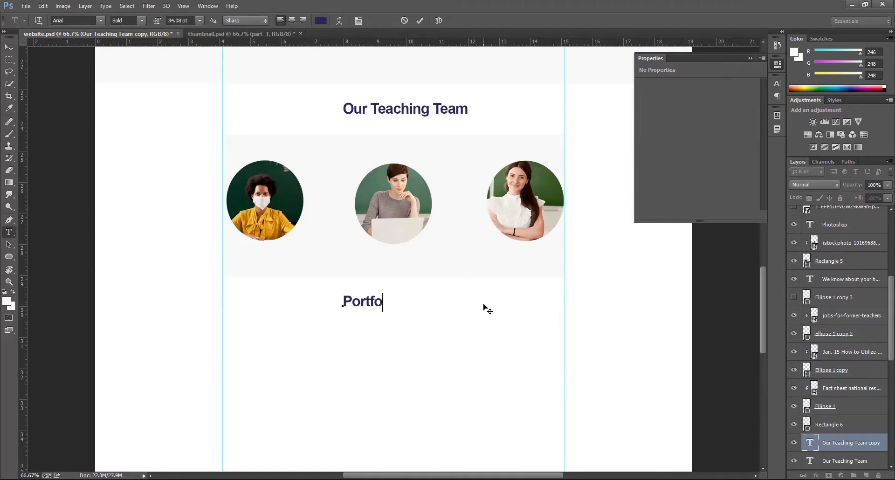
pyautogui.write('lio')
# Step: Position the Portfolio heading centrally between the guides, beneath the teacher circles
pyautogui.click(10, 47)
pyautogui.hotkey('ctrl', 't')
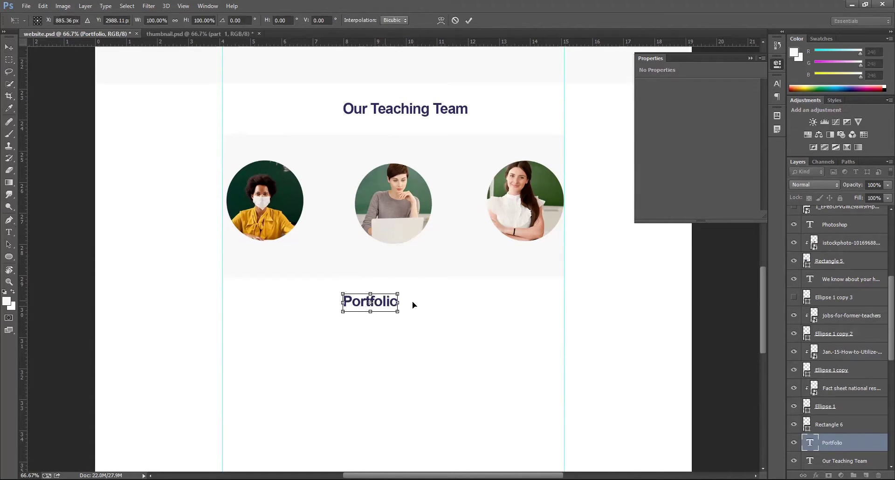
pyautogui.moveTo(385, 301); pyautogui.dragTo(410, 302)
pyautogui.press('Return')
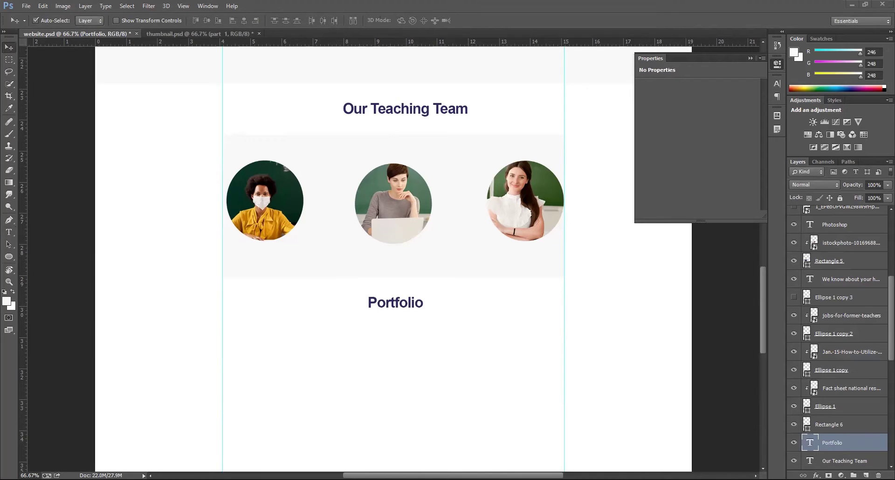
# Step: Add the colourful DESIGN image to the page, position it below the Portfolio heading, and scale it to about 82%
pyautogui.moveTo(393, 290); pyautogui.dragTo(401, 298)
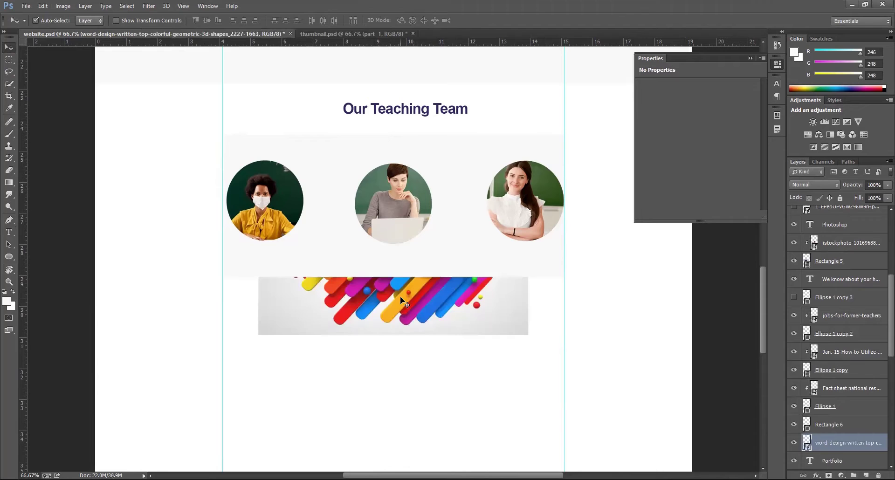
pyautogui.scroll(-3, 390, 408)
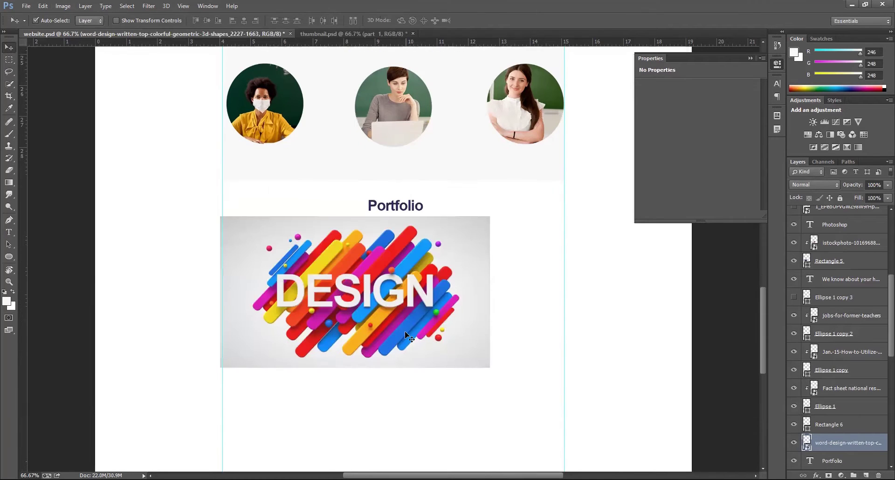
pyautogui.moveTo(393, 298); pyautogui.dragTo(390, 312)
pyautogui.hotkey('ctrl', 't')
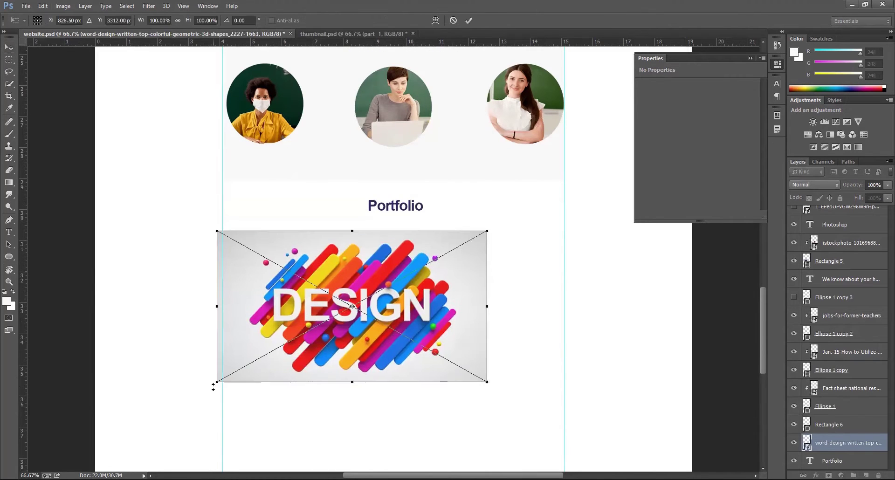
pyautogui.moveTo(241, 369); pyautogui.dragTo(264, 357)
pyautogui.press('Return')
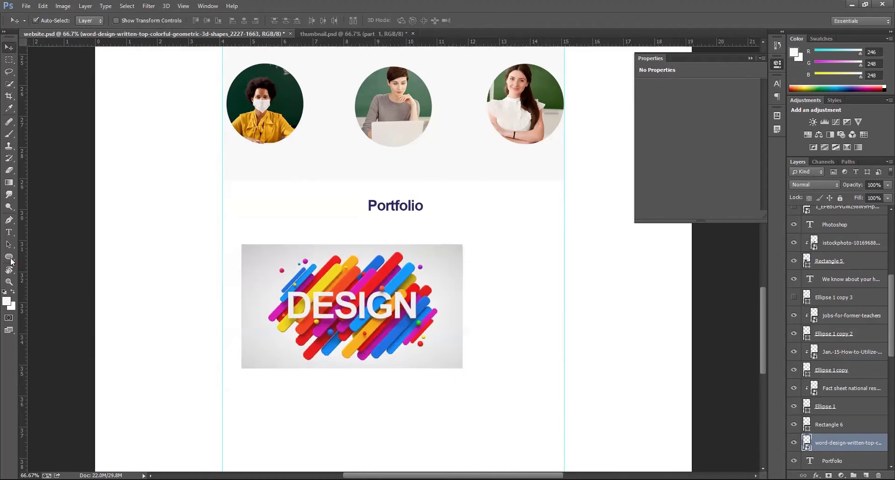
# Step: Draw a chevron arrow custom shape, about 44 × 50 px, to the right of the DESIGN image
pyautogui.moveTo(6, 256); pyautogui.dragTo(41, 302)
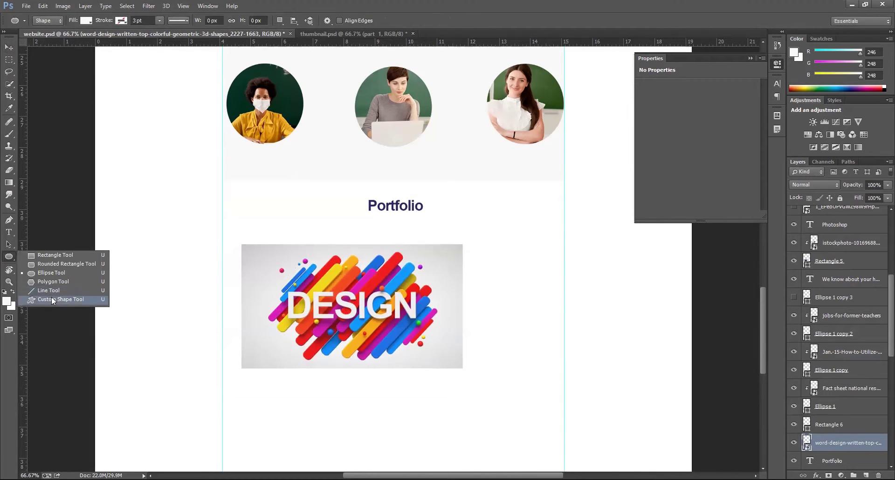
pyautogui.click(51, 298)
pyautogui.click(371, 20)
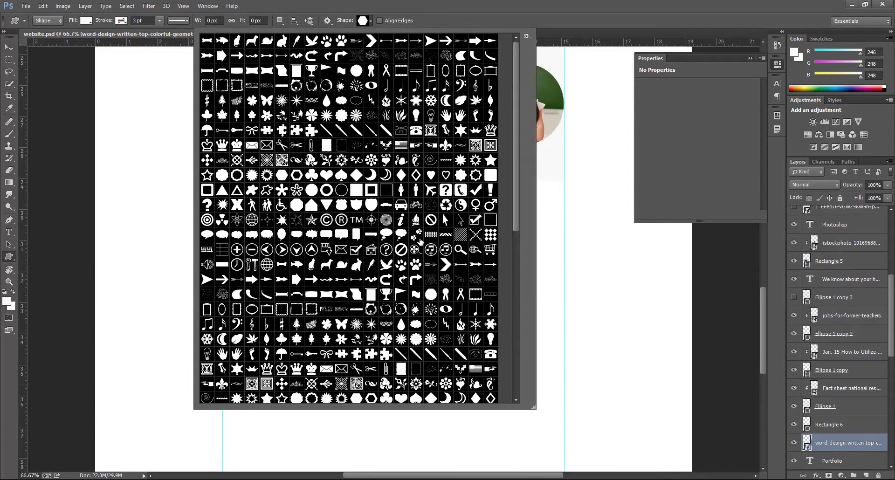
pyautogui.click(445, 265)
pyautogui.click(207, 279)
pyautogui.click(445, 264)
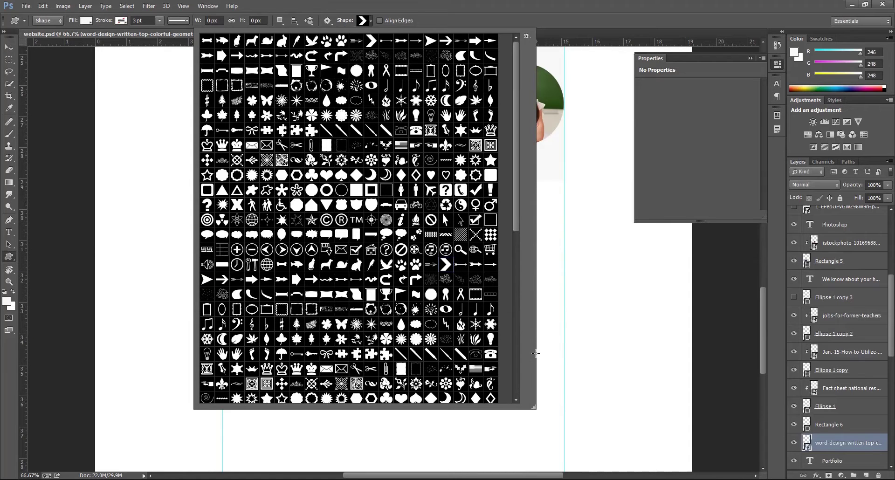
pyautogui.moveTo(536, 351); pyautogui.dragTo(550, 336)
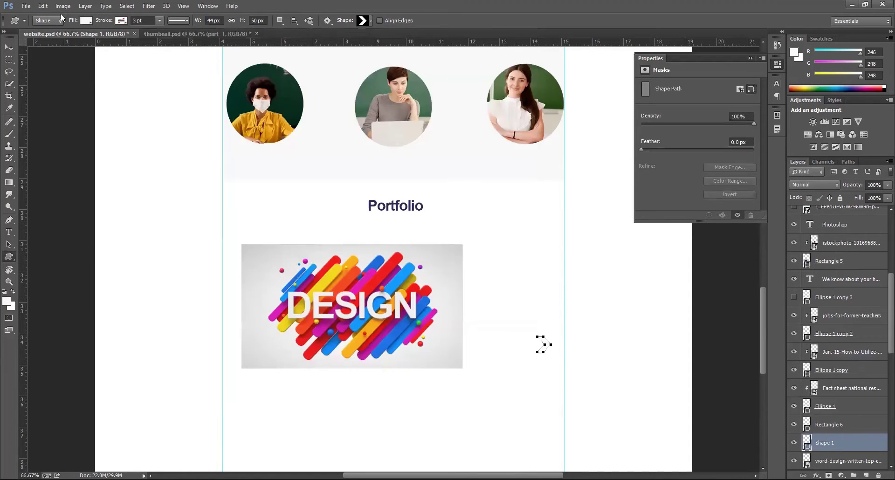
# Step: Fill the chevron arrow with dark grey and move it beside the right guide, level with the middle of the DESIGN image
pyautogui.click(91, 21)
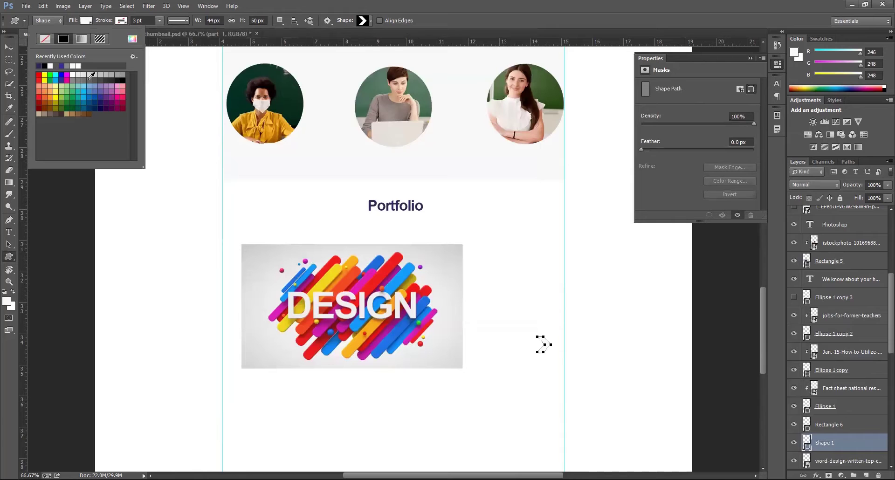
pyautogui.click(92, 75)
pyautogui.click(9, 47)
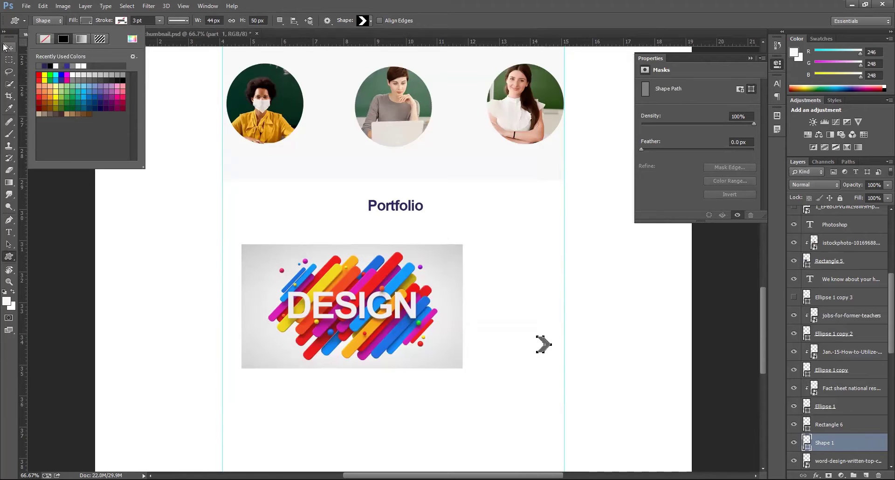
pyautogui.click(542, 346)
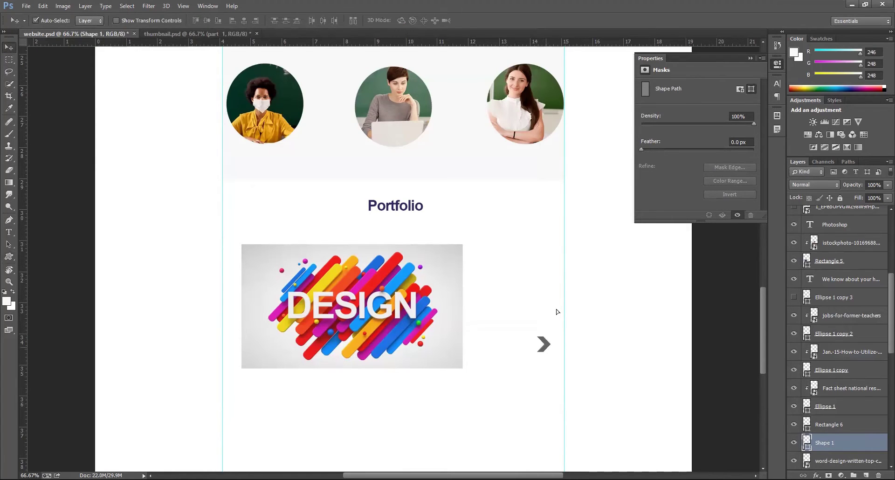
pyautogui.moveTo(546, 347); pyautogui.dragTo(557, 309)
pyautogui.hotkey('ctrl', 't')
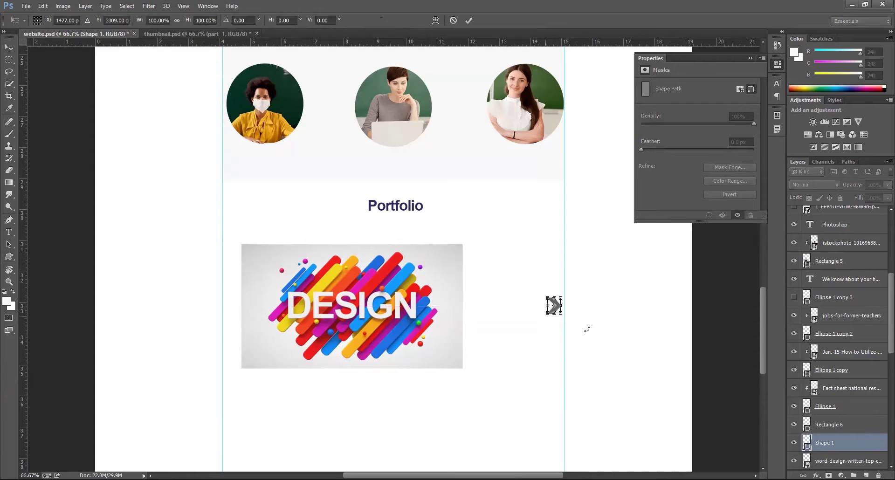
pyautogui.press('Return')
pyautogui.click(609, 350)
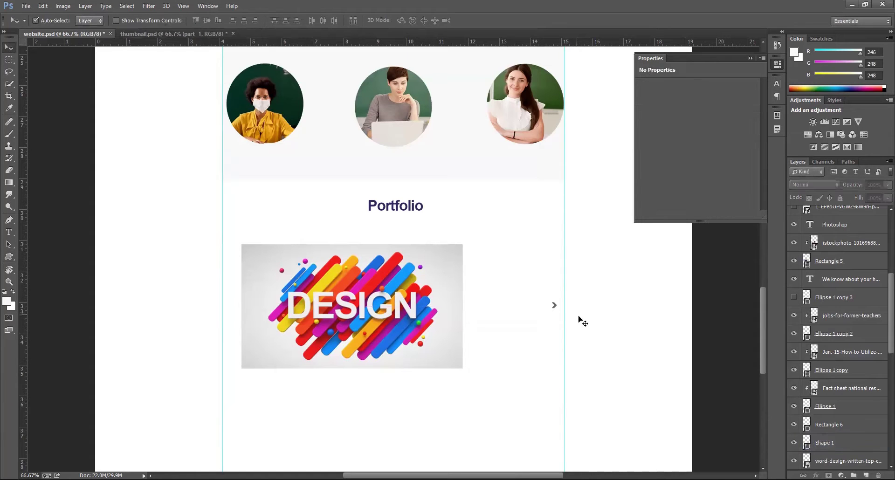
pyautogui.hotkey('ctrl', 'z')
# Step: Scale the chevron arrow down to about 75% of its size
pyautogui.hotkey('ctrl', 't')
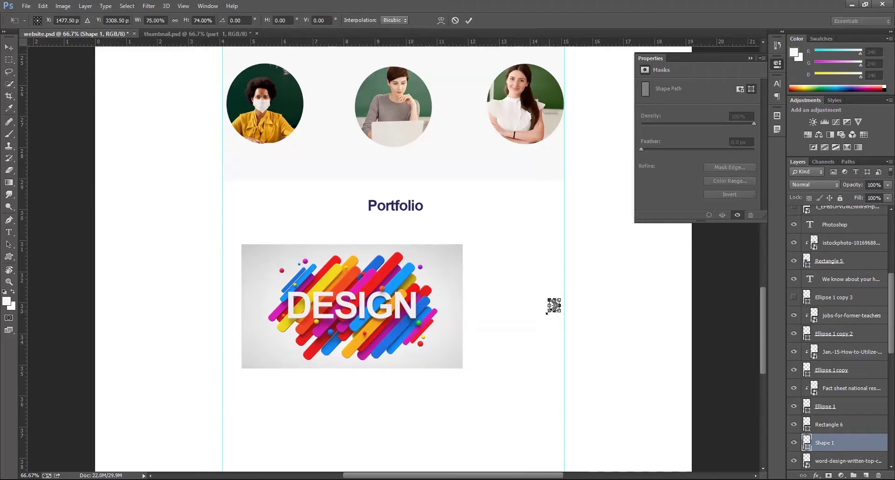
pyautogui.press('Return')
# Step: Shrink the DESIGN image and place it near the left guide, leaving room for an arrow and vertically centred on the existing chevron
pyautogui.click(349, 309)
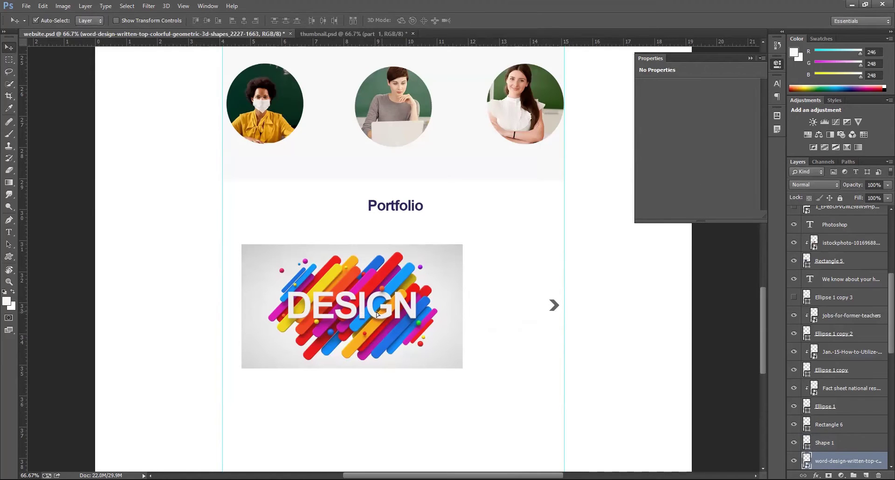
pyautogui.hotkey('ctrl', 't')
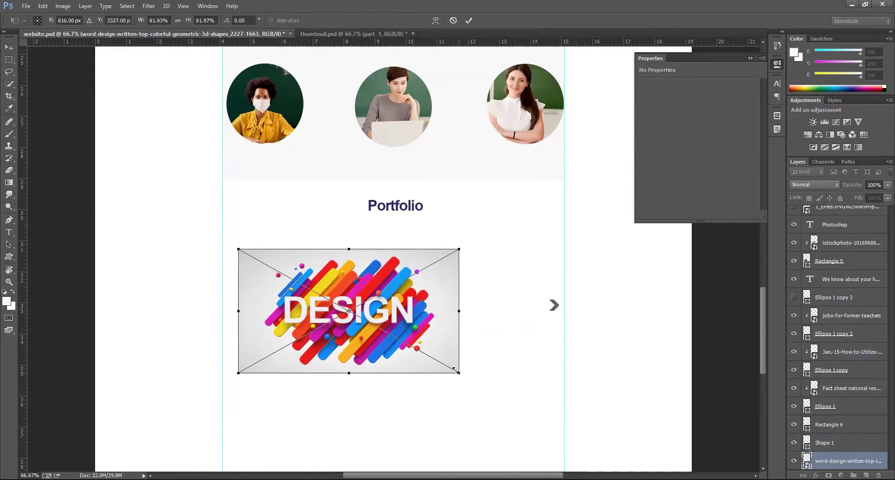
pyautogui.press('Escape')
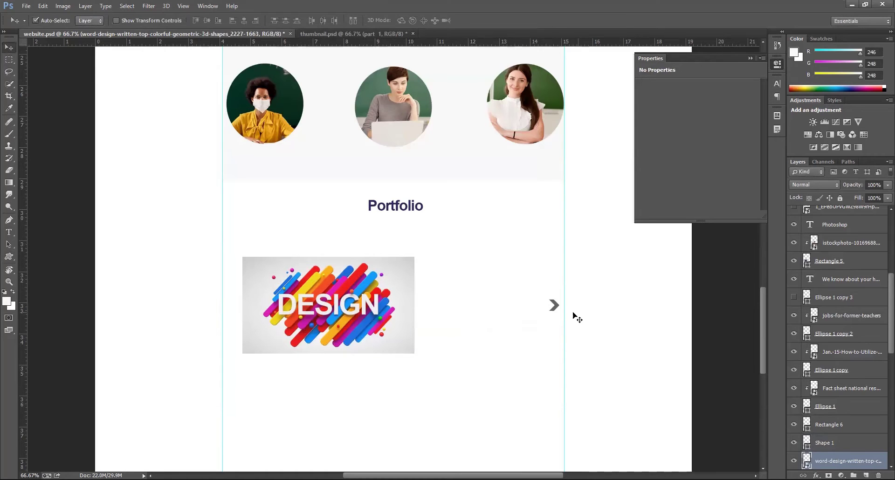
# Step: Duplicate the chevron arrow, place the copy between the left guide and the DESIGN image, and flip it horizontally
pyautogui.click(554, 306)
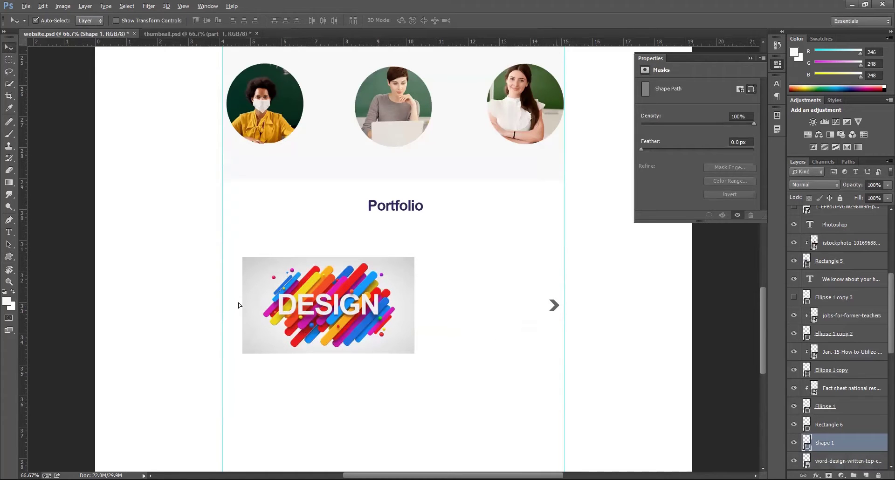
pyautogui.hotkey('ctrl', 'j')
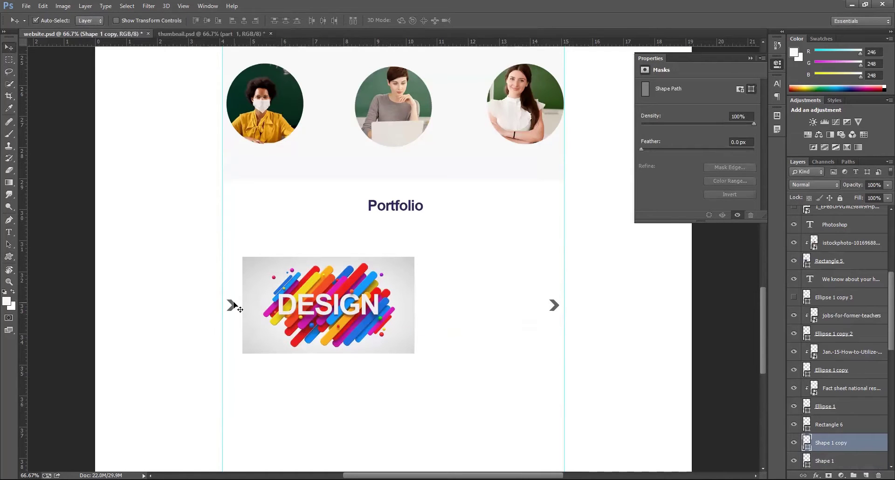
pyautogui.hotkey('ctrl', 't')
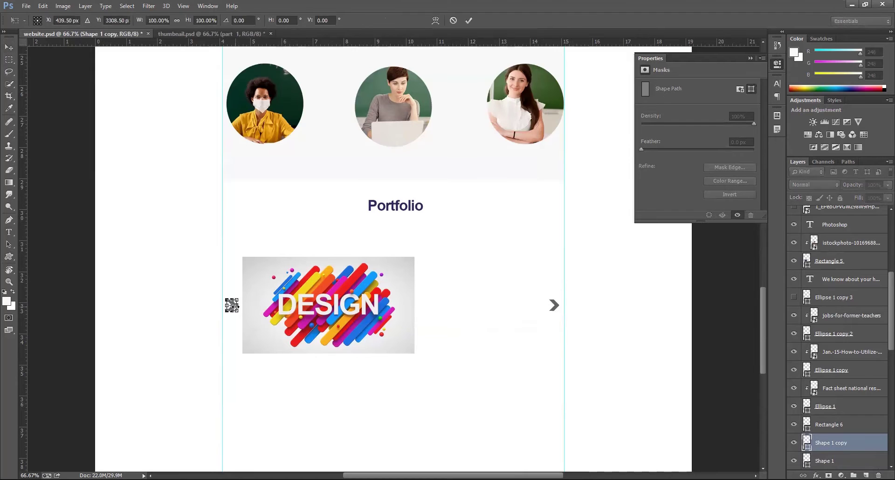
pyautogui.rightClick(233, 306)
pyautogui.click(275, 458)
pyautogui.press('Return')
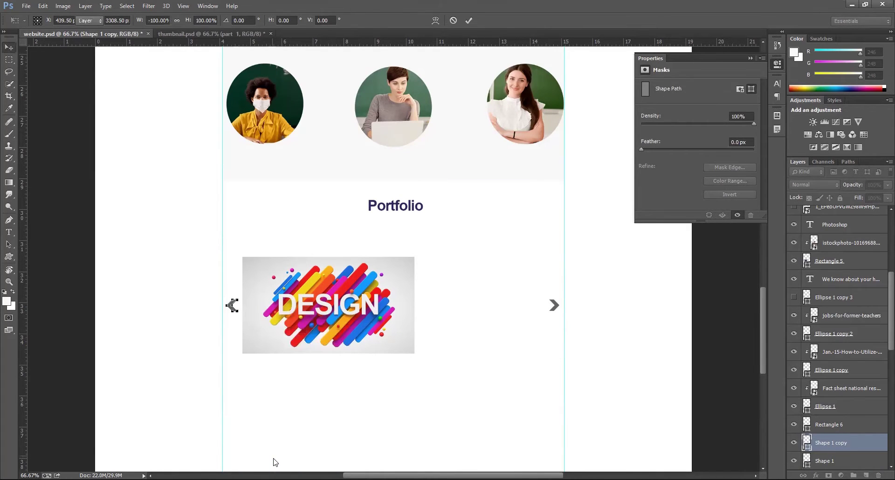
pyautogui.click(595, 272)
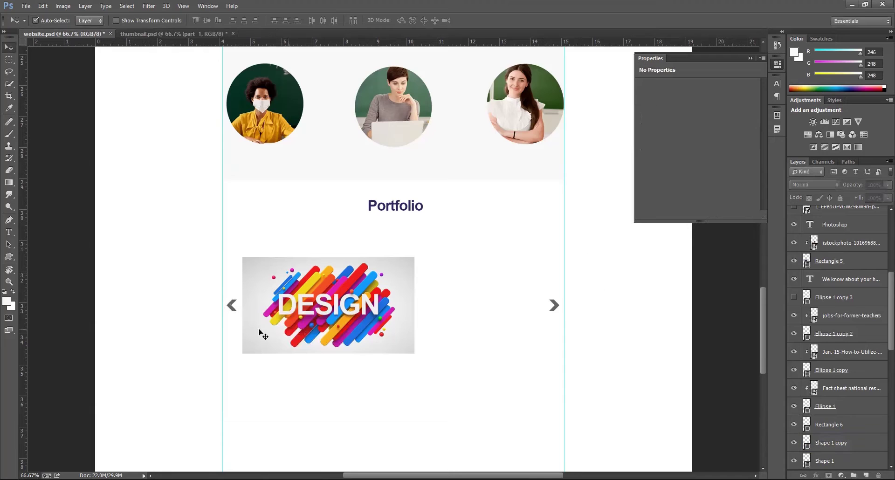
# Step: Nudge the left chevron arrow outward until it sits against the left guide
pyautogui.click(231, 306)
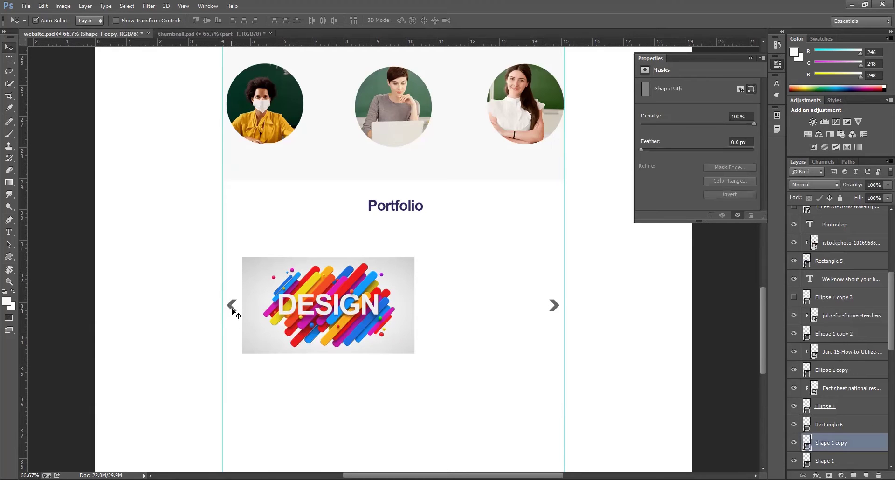
pyautogui.press('Left')
pyautogui.press('Left')
pyautogui.press('Left')
pyautogui.press('Left')
pyautogui.press('Left')
pyautogui.press('Left')
pyautogui.press('Left')
# Step: Nudge the DESIGN image slightly left toward the left chevron, keeping its size
pyautogui.click(358, 304)
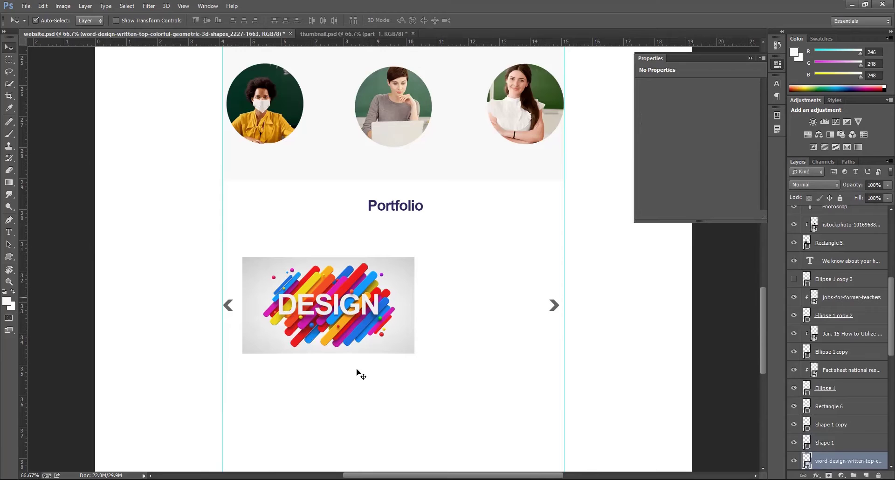
pyautogui.press('Left')
pyautogui.press('Left')
pyautogui.press('Left')
pyautogui.press('Left')
pyautogui.press('Left')
pyautogui.press('Left')
pyautogui.press('Left')
pyautogui.press('Left')
pyautogui.press('Left')
pyautogui.press('Left')
pyautogui.press('Left')
pyautogui.press('Left')
pyautogui.hotkey('ctrl', 't')
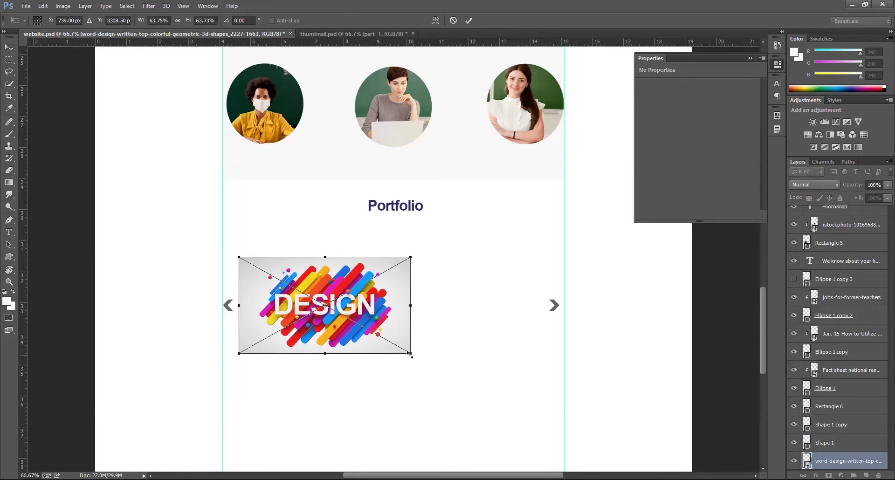
pyautogui.press('Return')
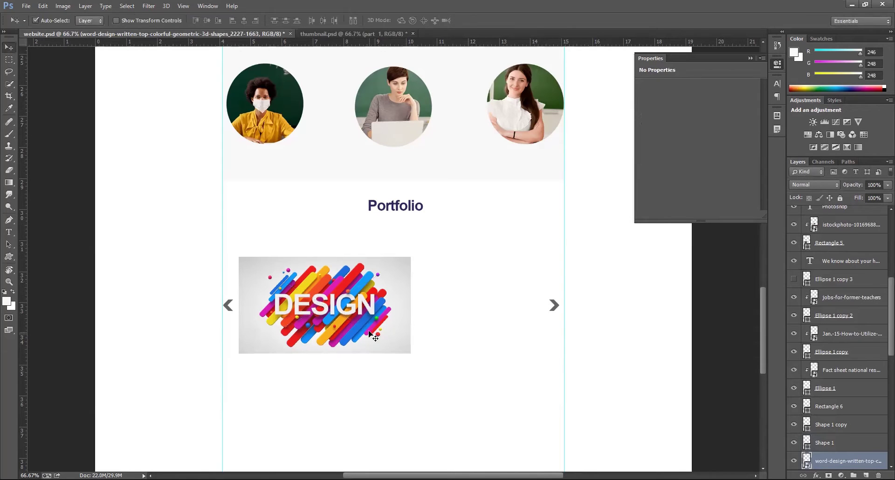
# Step: Draw a rounded rectangle about 356 × 320 px with 10 px radius over the DESIGN image, and hide the image
pyautogui.rightClick(9, 257)
pyautogui.click(33, 264)
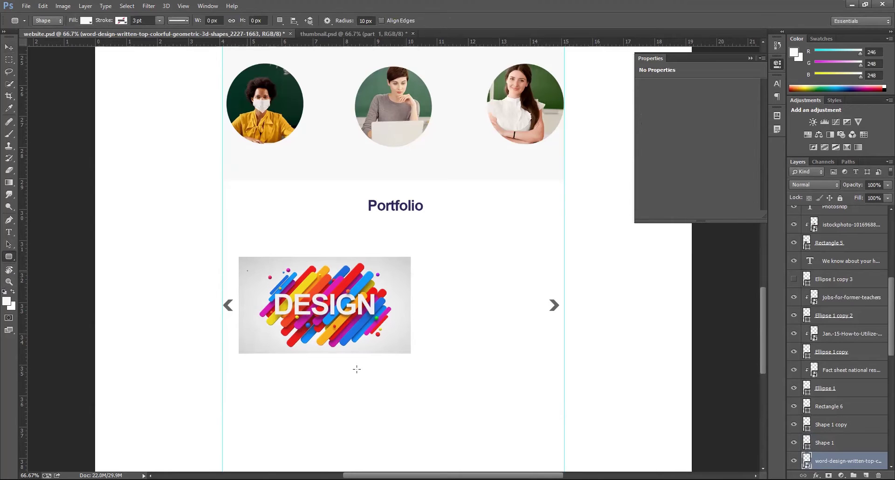
pyautogui.moveTo(357, 371); pyautogui.dragTo(247, 271)
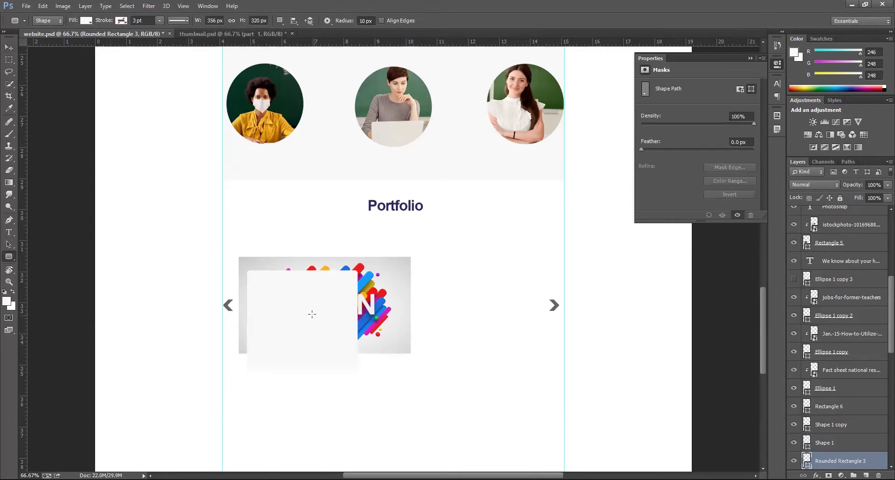
pyautogui.click(9, 47)
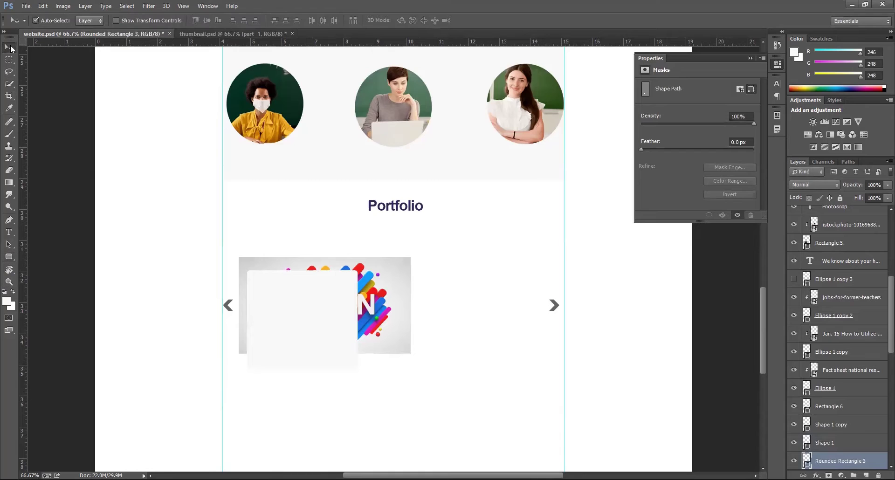
pyautogui.click(397, 296)
pyautogui.click(794, 461)
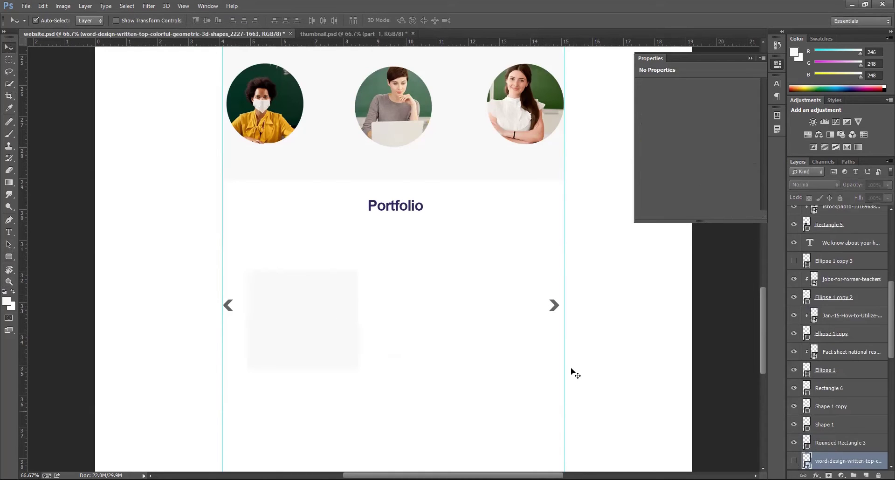
# Step: Duplicate the rounded rectangle twice into an evenly spaced row of three cards, each scaled down to about 333 × 299 px
pyautogui.click(302, 311)
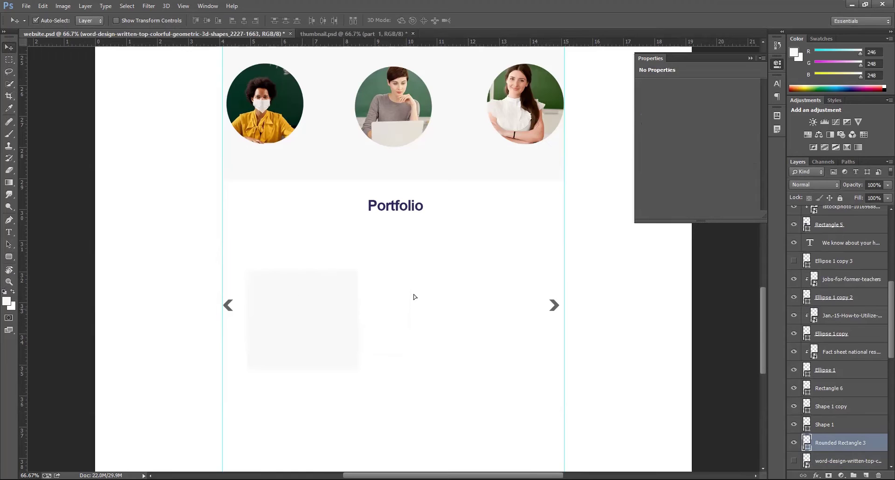
pyautogui.moveTo(414, 297); pyautogui.dragTo(410, 296)
pyautogui.keyDown('shift'); pyautogui.click(846, 461); pyautogui.keyUp('shift')
pyautogui.hotkey('ctrl', 't')
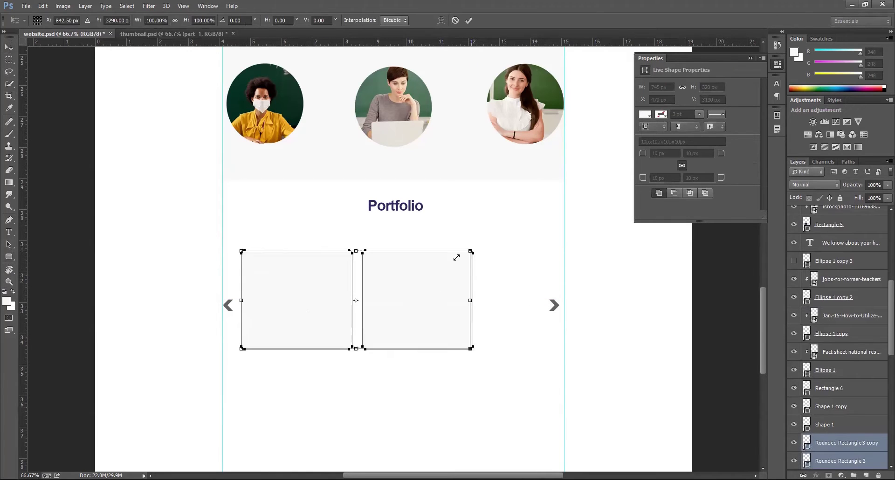
pyautogui.press('Return')
pyautogui.click(429, 300)
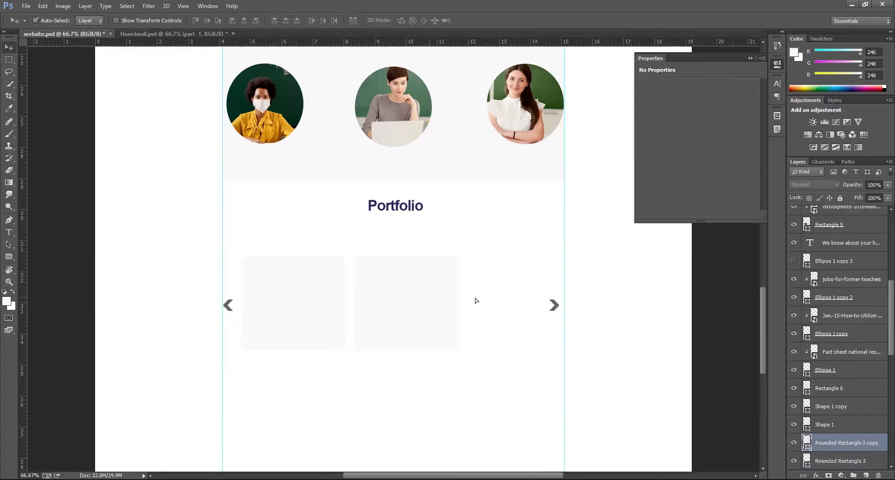
pyautogui.moveTo(515, 299); pyautogui.dragTo(555, 310)
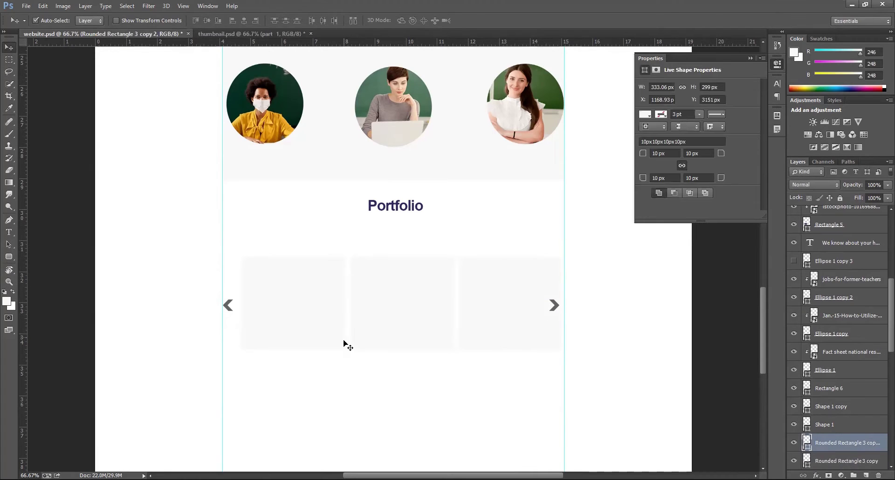
# Step: Scale the three rounded rectangles together to about 104% so the row spans the width between the guides
pyautogui.scroll(-3, 841, 450)
pyautogui.keyDown('shift'); pyautogui.click(846, 424); pyautogui.keyUp('shift')
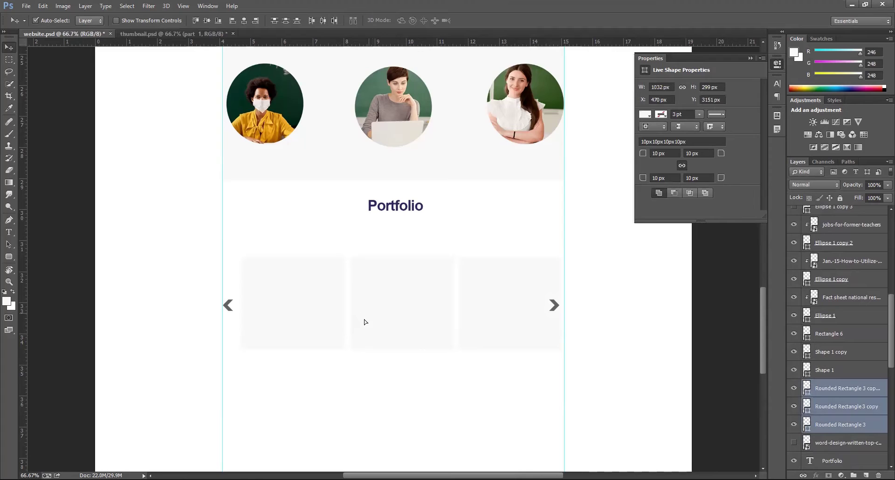
pyautogui.hotkey('ctrl', 't')
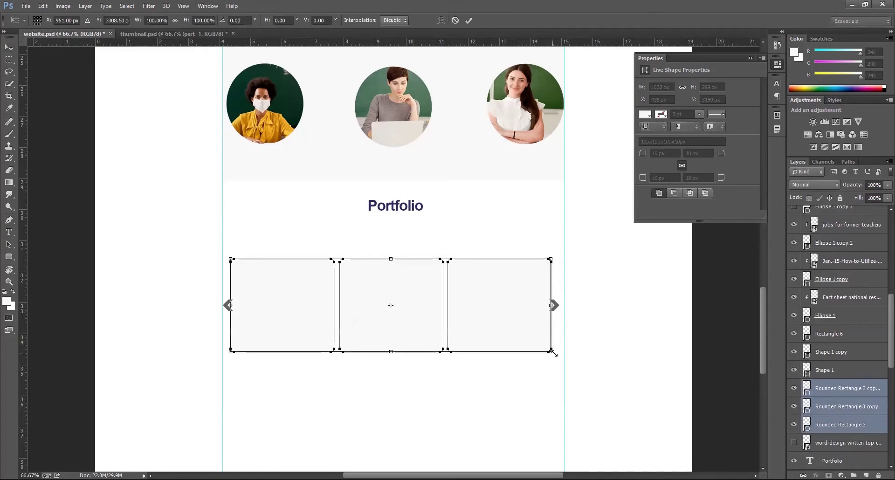
pyautogui.moveTo(557, 361); pyautogui.dragTo(564, 356)
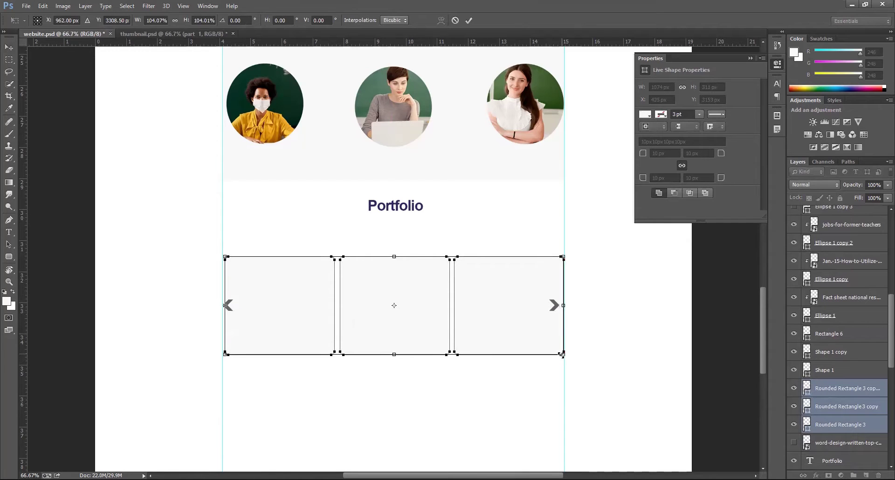
pyautogui.press('Return')
# Step: Show the DESIGN image again and place its layer directly above the first rounded rectangle's layer
pyautogui.click(832, 421)
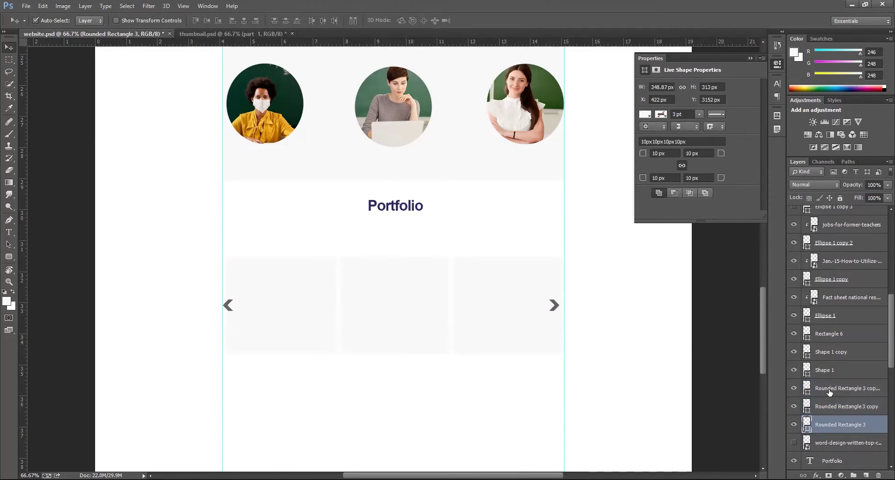
pyautogui.click(834, 388)
pyautogui.scroll(-2, 834, 388)
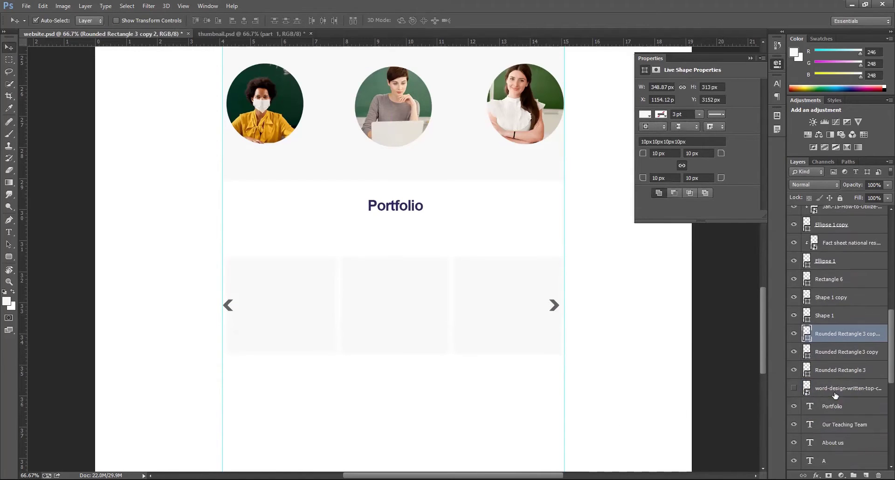
pyautogui.click(794, 406)
pyautogui.click(835, 409)
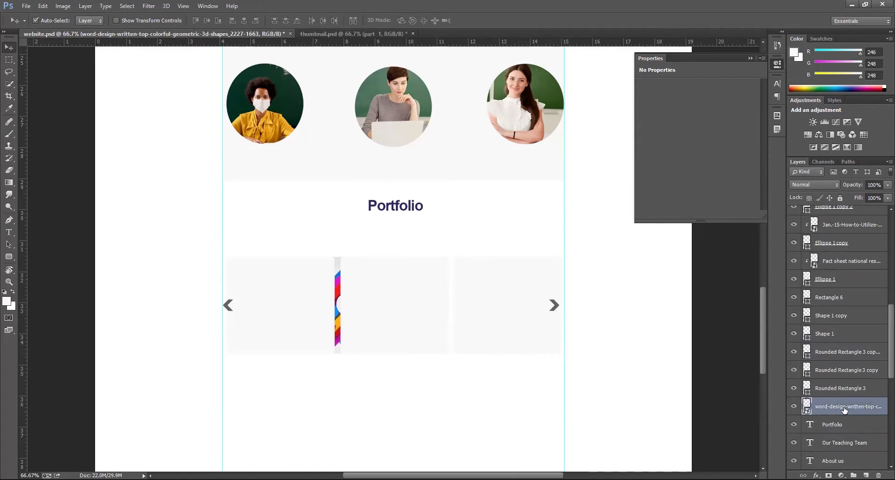
pyautogui.moveTo(844, 408); pyautogui.dragTo(839, 363)
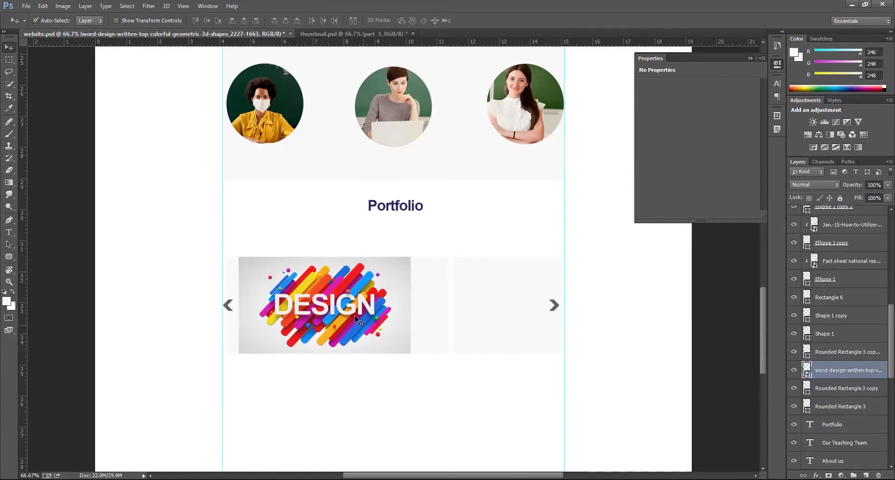
pyautogui.moveTo(301, 295); pyautogui.dragTo(306, 357)
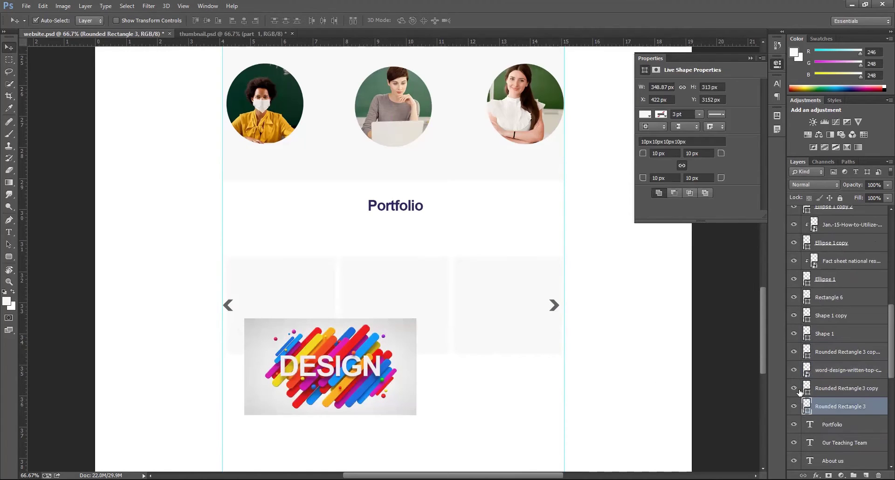
pyautogui.click(813, 372)
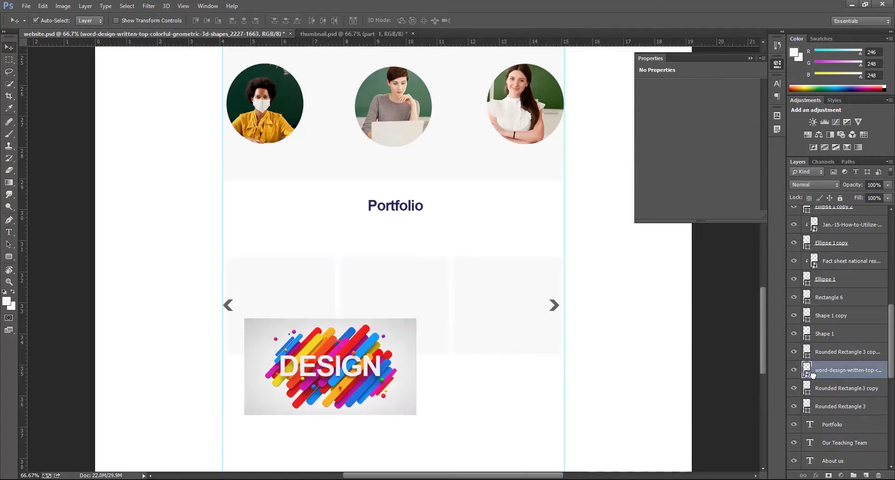
pyautogui.moveTo(815, 396); pyautogui.dragTo(816, 397)
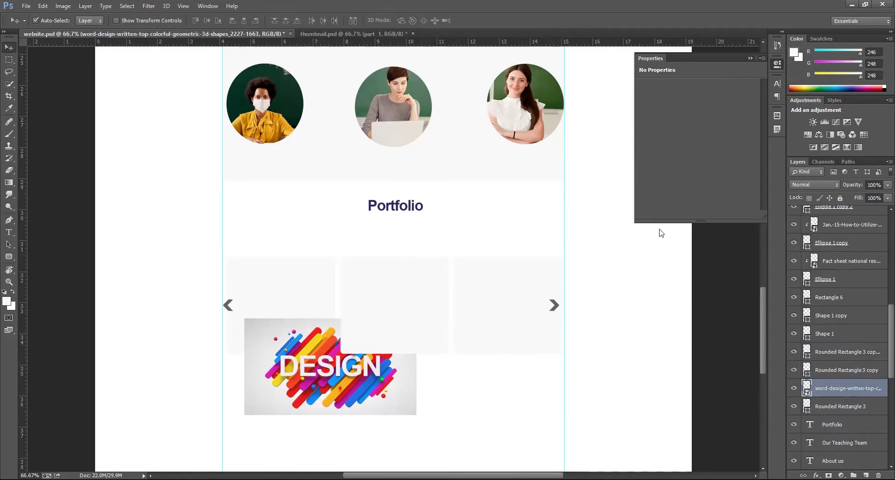
# Step: Clip the DESIGN image to the first rounded rectangle and resize it to cover the whole card
pyautogui.hotkey('ctrl', 'alt', 'g')
pyautogui.hotkey('ctrl', 't')
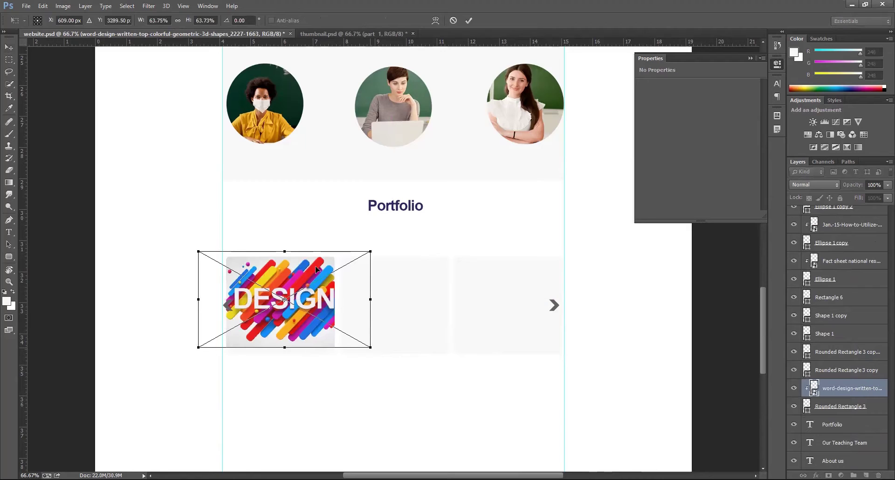
pyautogui.moveTo(371, 251); pyautogui.dragTo(362, 259)
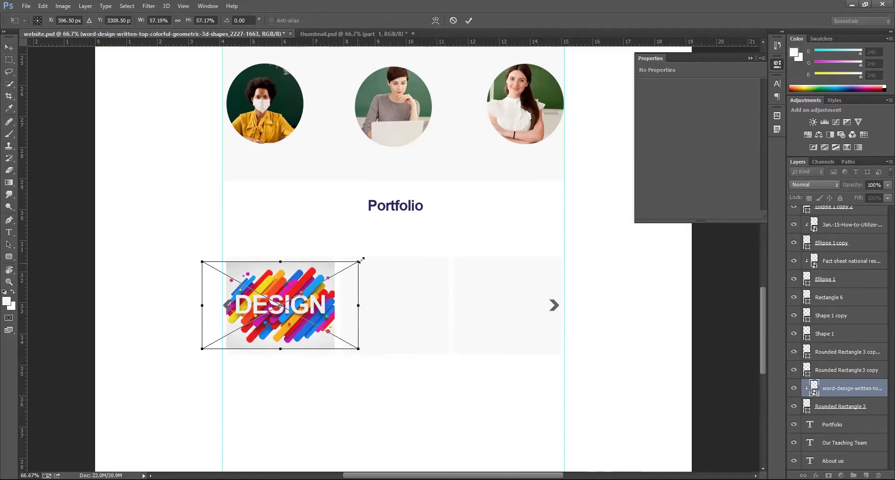
pyautogui.press('Return')
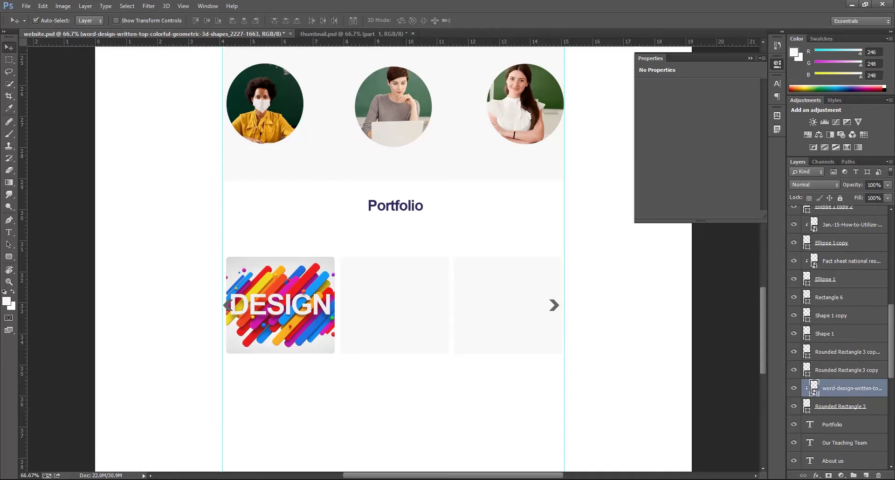
# Step: Add the caption "social media post" in bold Arial below the DESIGN card
pyautogui.click(271, 409)
pyautogui.press('t')
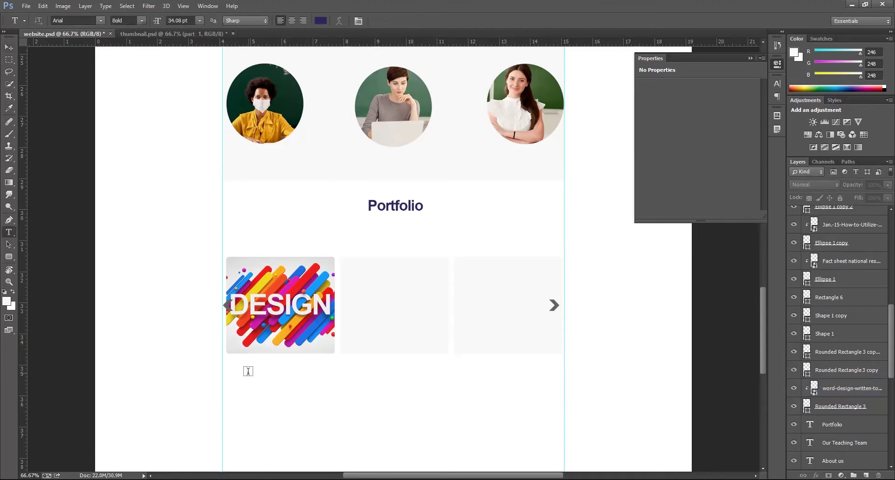
pyautogui.click(248, 371)
pyautogui.write('s')
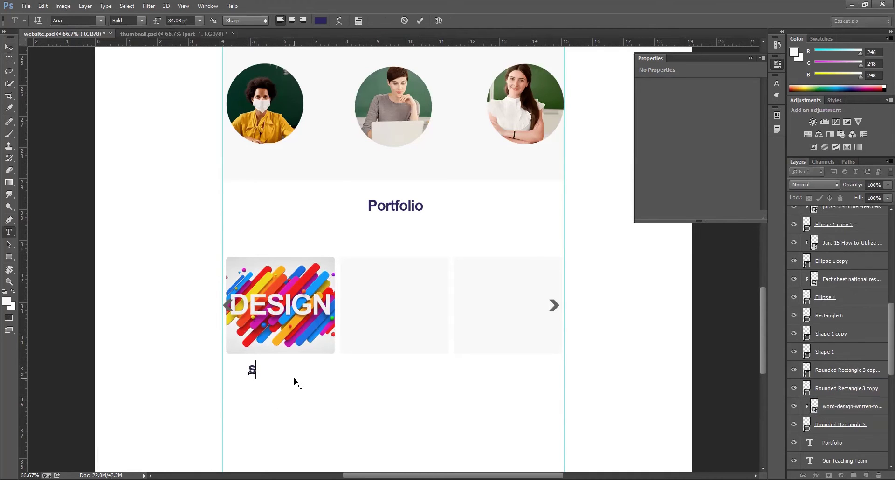
pyautogui.write('ocial media post')
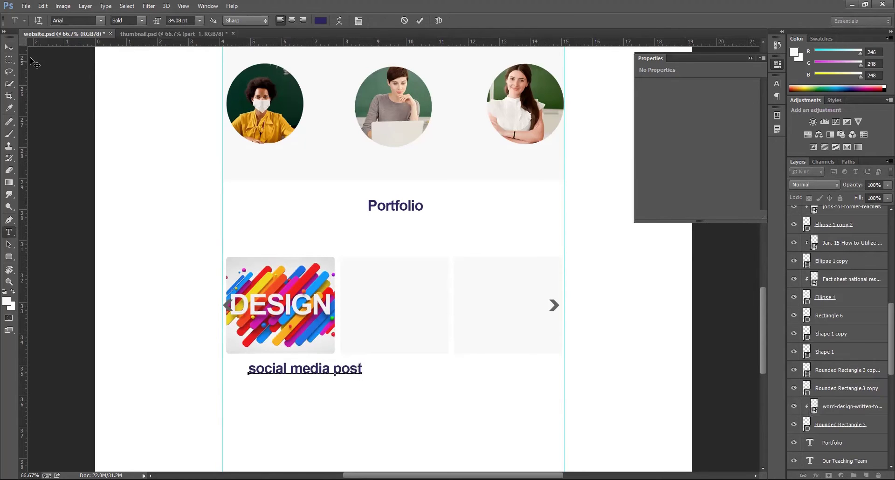
# Step: Scale the "social media post" caption down to about 70% and centre it just under the DESIGN card
pyautogui.click(9, 47)
pyautogui.hotkey('ctrl', 't')
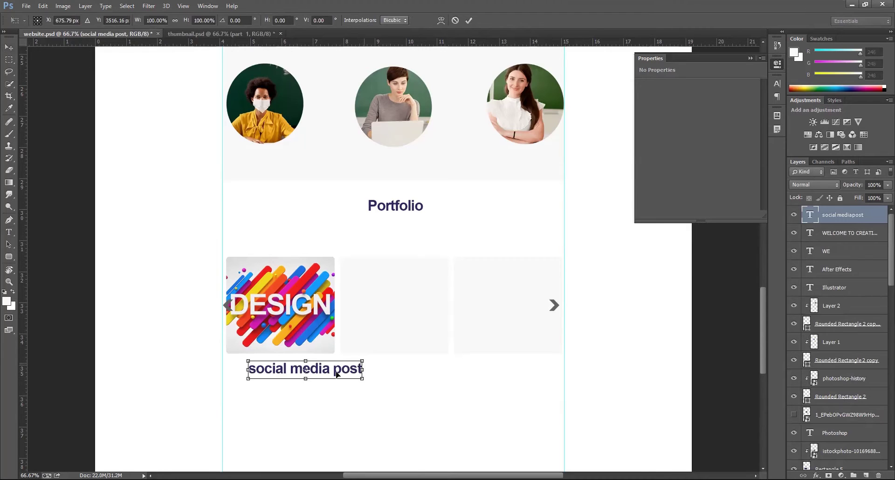
pyautogui.press('Escape')
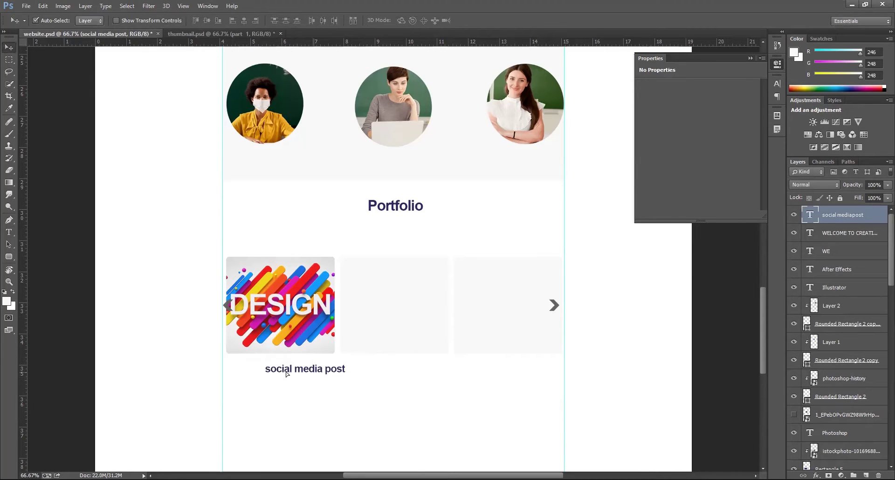
pyautogui.moveTo(285, 373); pyautogui.dragTo(256, 372)
pyautogui.press('Up')
pyautogui.press('Right')
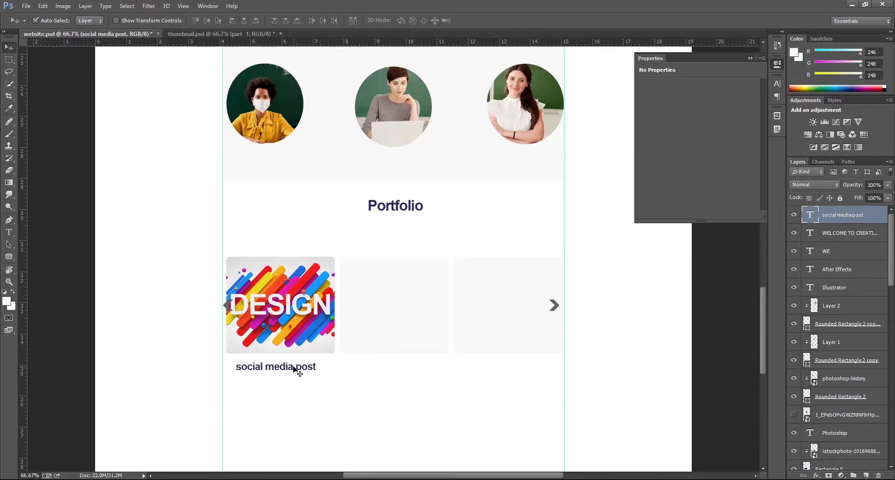
# Step: Review the page layout from the welcome banner and course cards down to the Portfolio section
pyautogui.scroll(3, 449, 322)
pyautogui.moveTo(419, 234); pyautogui.dragTo(370, 110)
pyautogui.scroll(10, 409, 297)
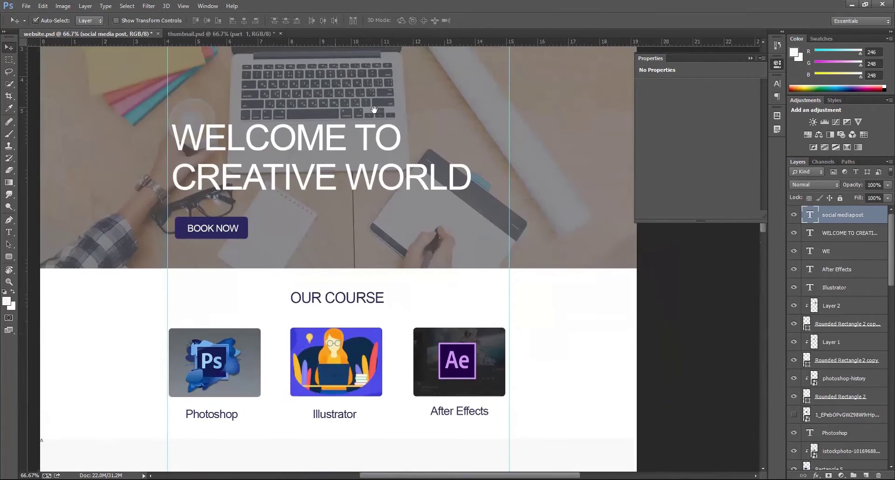
pyautogui.moveTo(404, 269); pyautogui.dragTo(422, 132)
pyautogui.moveTo(408, 304); pyautogui.dragTo(410, 112)
pyautogui.moveTo(441, 339); pyautogui.dragTo(416, 210)
pyautogui.moveTo(429, 321); pyautogui.dragTo(434, 205)
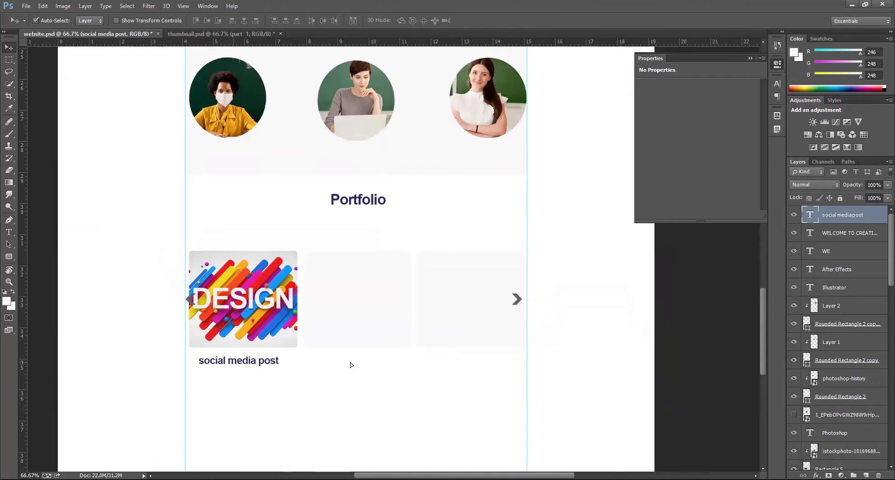
# Step: Duplicate the "social media post" caption under the middle card and bring the cards, arrows and captions closer to the Portfolio heading
pyautogui.moveTo(270, 361); pyautogui.dragTo(390, 366)
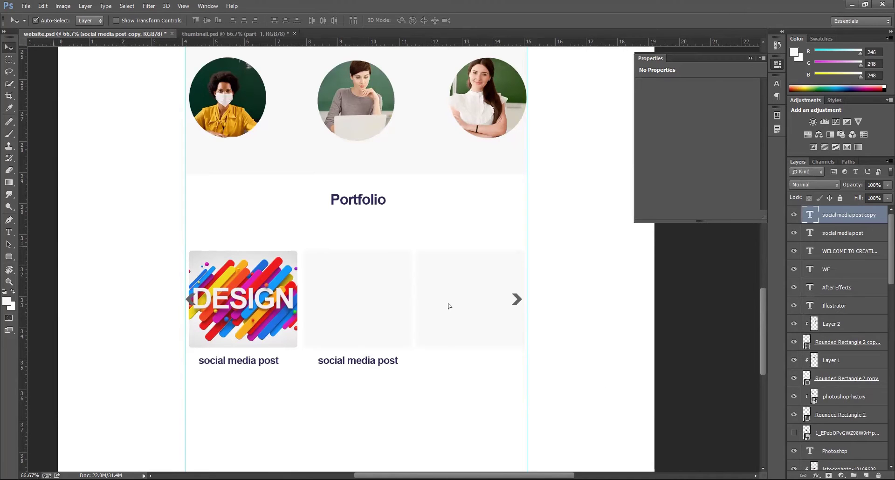
pyautogui.hotkey('ctrl', 'z')
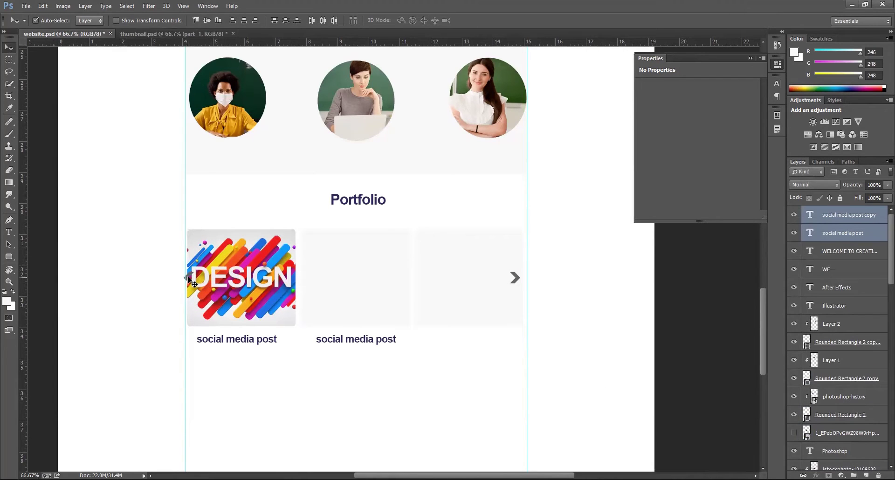
# Step: Nudge the DESIGN card, navigation arrows and captions slightly to the right, and select the empty middle card
pyautogui.press('Right')
pyautogui.press('Right')
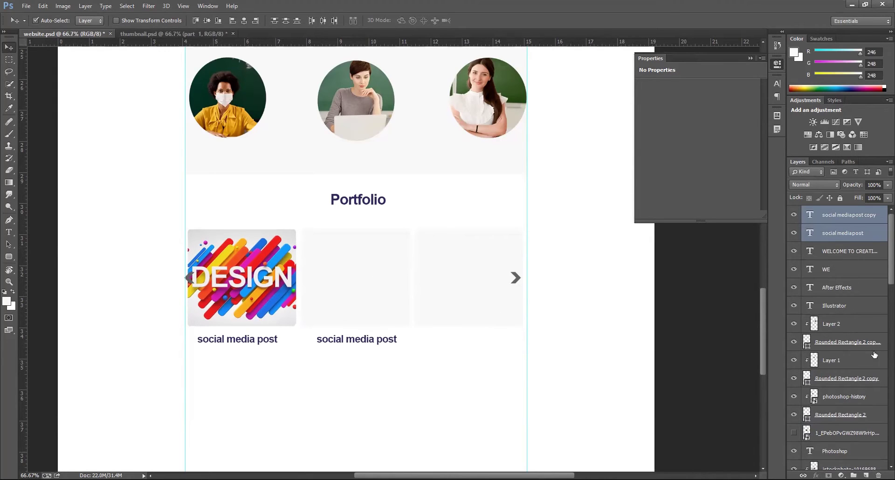
pyautogui.click(851, 359)
pyautogui.click(345, 275)
pyautogui.scroll(-2, 834, 419)
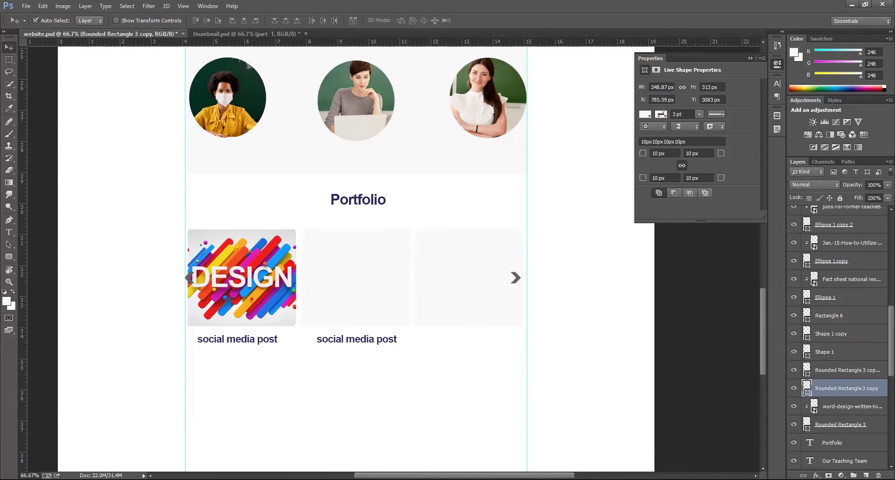
# Step: Change the caption under the middle card to "poster design" and centre it below the card
pyautogui.click(354, 338)
pyautogui.press('t')
pyautogui.moveTo(317, 340); pyautogui.dragTo(394, 330)
pyautogui.write('poster')
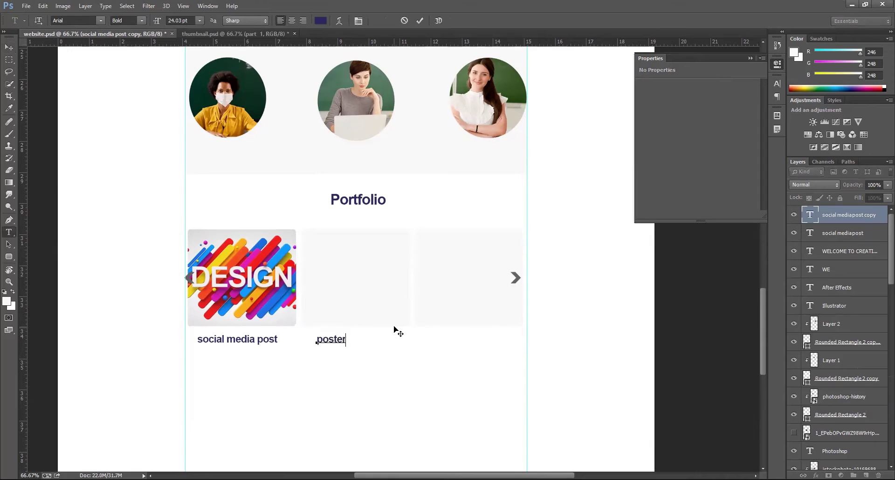
pyautogui.write(' design')
pyautogui.click(8, 47)
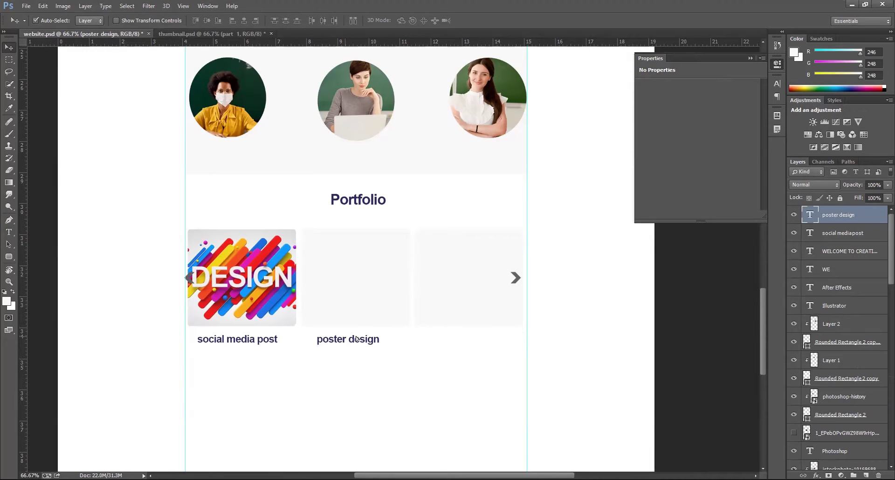
pyautogui.moveTo(358, 341); pyautogui.dragTo(368, 341)
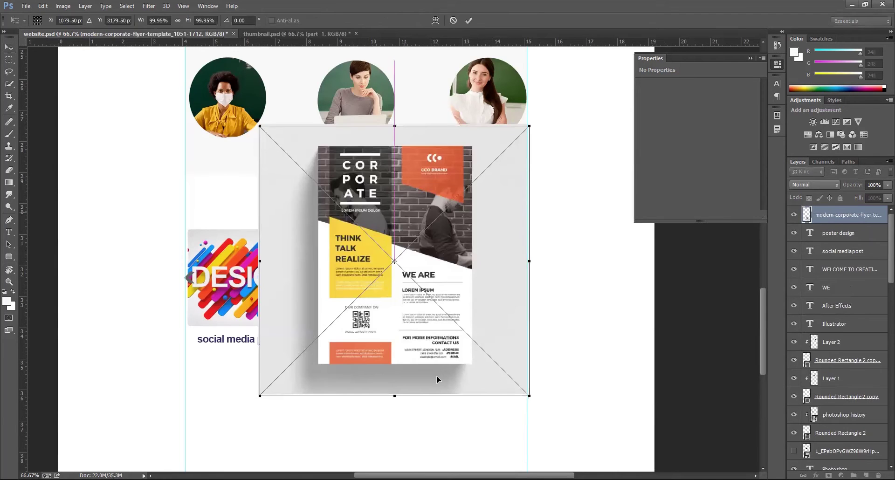
# Step: Place the corporate flyer image, move its layer directly above the middle card's rectangle and clip it to that card
pyautogui.moveTo(436, 375); pyautogui.dragTo(467, 479)
pyautogui.press('Return')
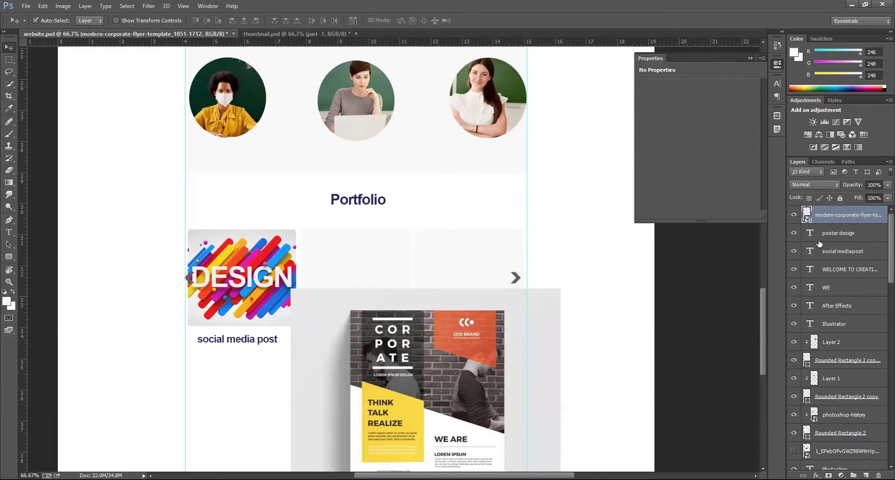
pyautogui.moveTo(819, 243); pyautogui.dragTo(834, 212)
pyautogui.click(366, 266)
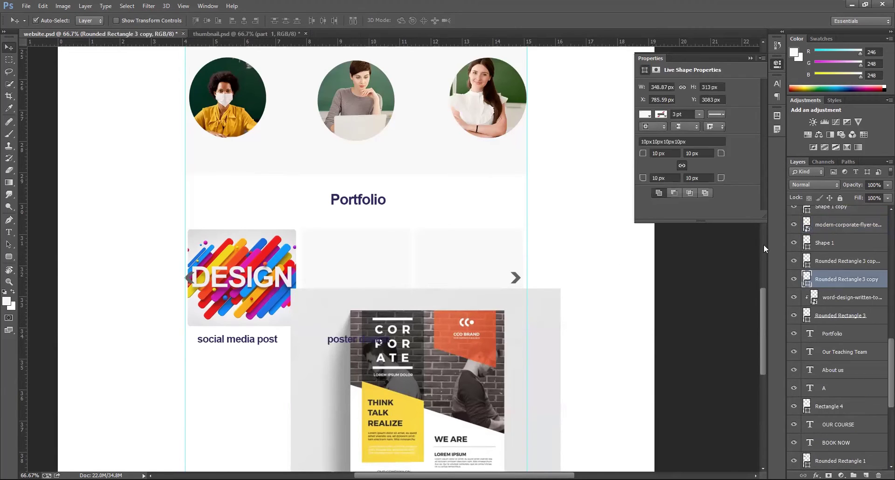
pyautogui.click(850, 225)
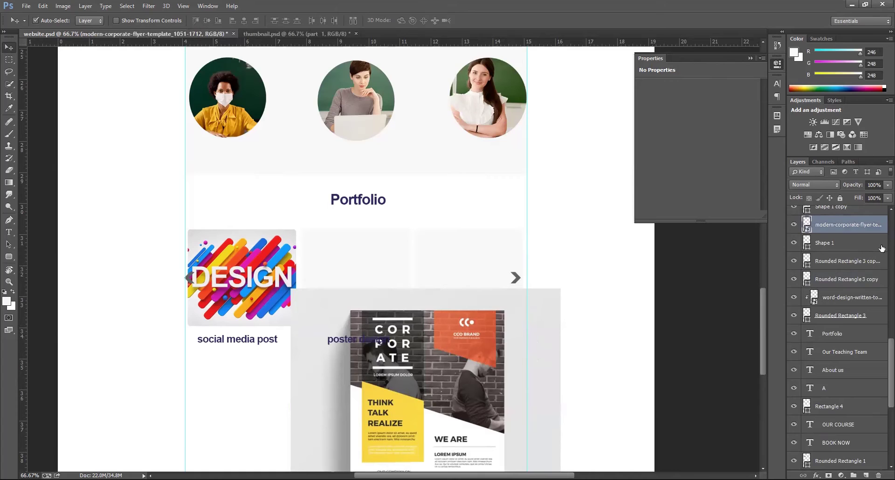
pyautogui.moveTo(852, 267); pyautogui.dragTo(852, 268)
pyautogui.rightClick(852, 261)
pyautogui.click(654, 227)
# Step: Scale the flyer image down to less than half size and position it within the middle card
pyautogui.hotkey('ctrl', 't')
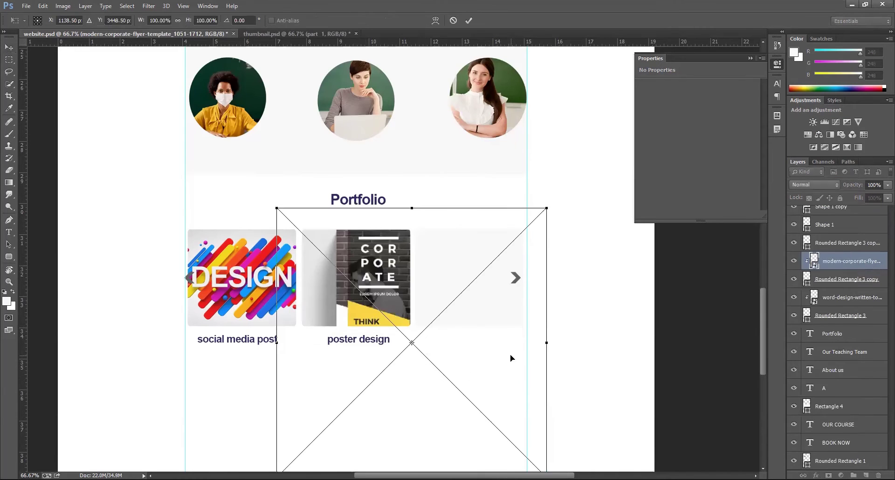
pyautogui.moveTo(549, 211); pyautogui.dragTo(540, 216)
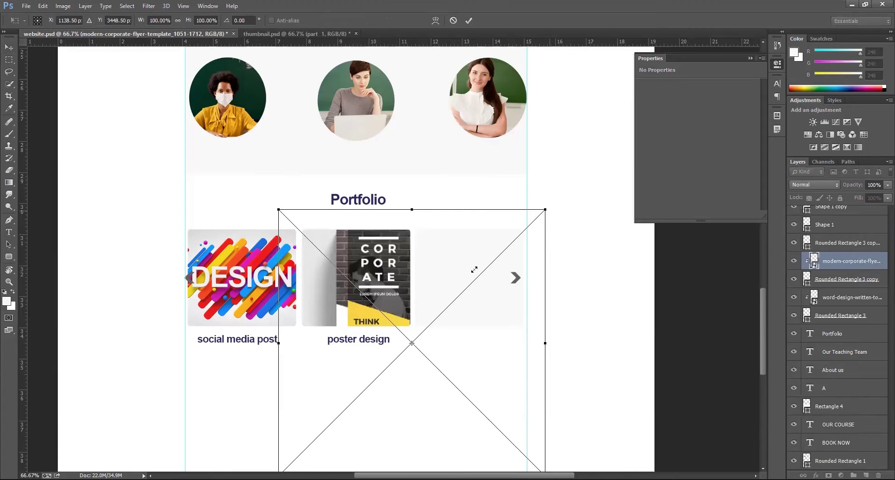
pyautogui.moveTo(387, 300); pyautogui.dragTo(396, 288)
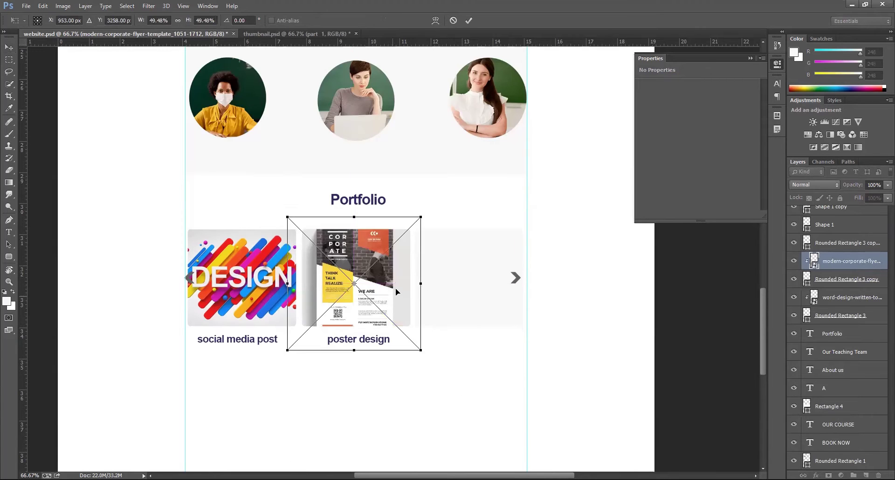
pyautogui.moveTo(417, 218); pyautogui.dragTo(415, 220)
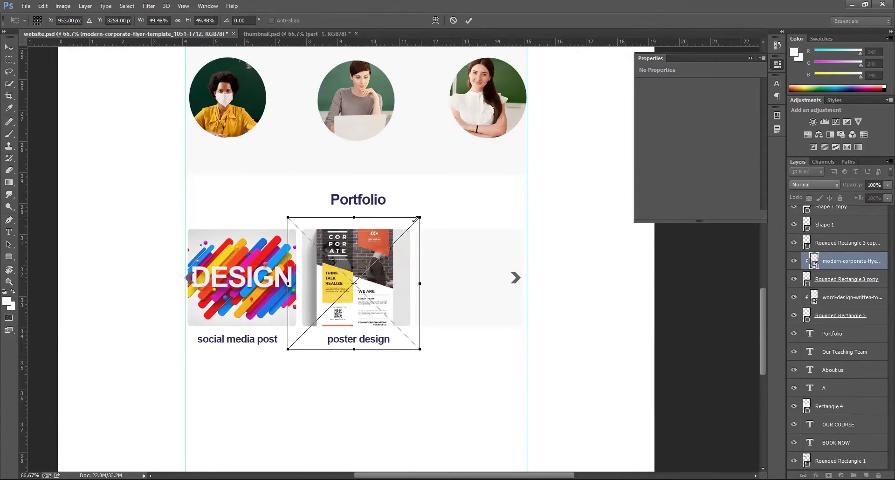
pyautogui.press('Return')
# Step: Duplicate the "poster design" caption under the third card and change its text to "banner design"
pyautogui.click(371, 340)
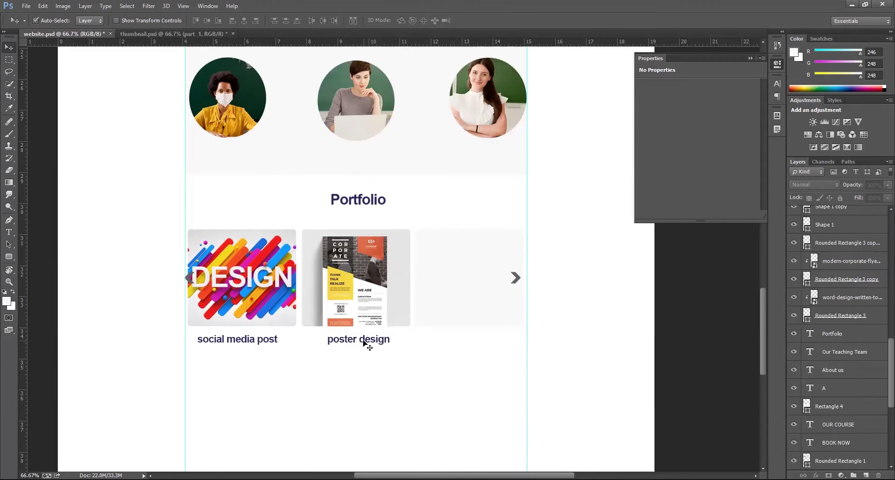
pyautogui.press('t')
pyautogui.moveTo(457, 342); pyautogui.dragTo(405, 340)
pyautogui.click(469, 339)
pyautogui.write('banner design')
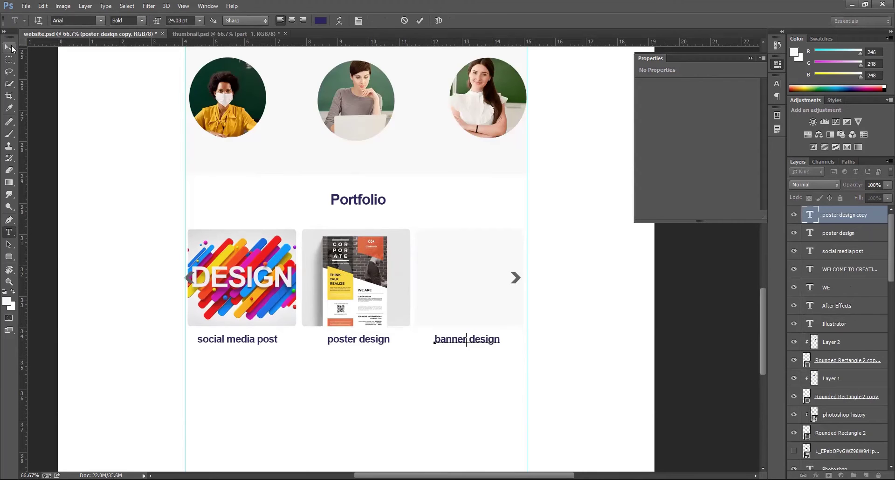
pyautogui.click(10, 47)
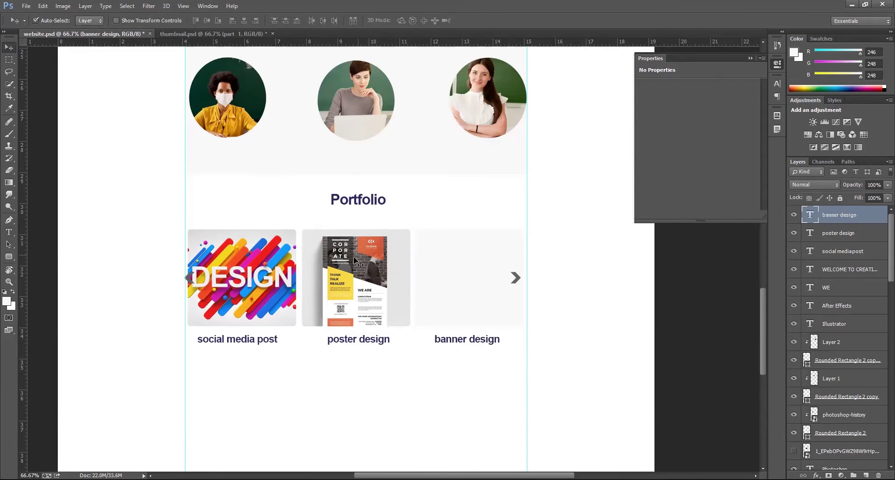
# Step: Paste the "Be Bright & Shine" image into the page and move it to the empty third card
pyautogui.click(270, 299)
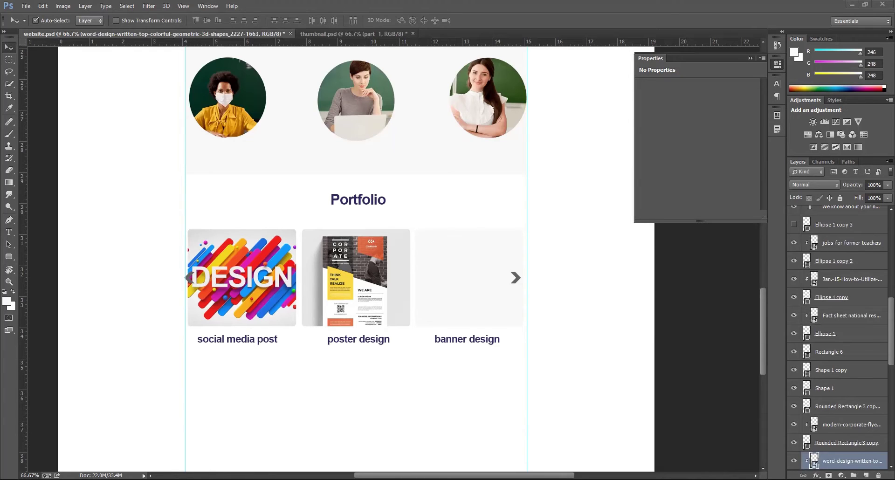
pyautogui.press('Return')
pyautogui.hotkey('ctrl', 'v')
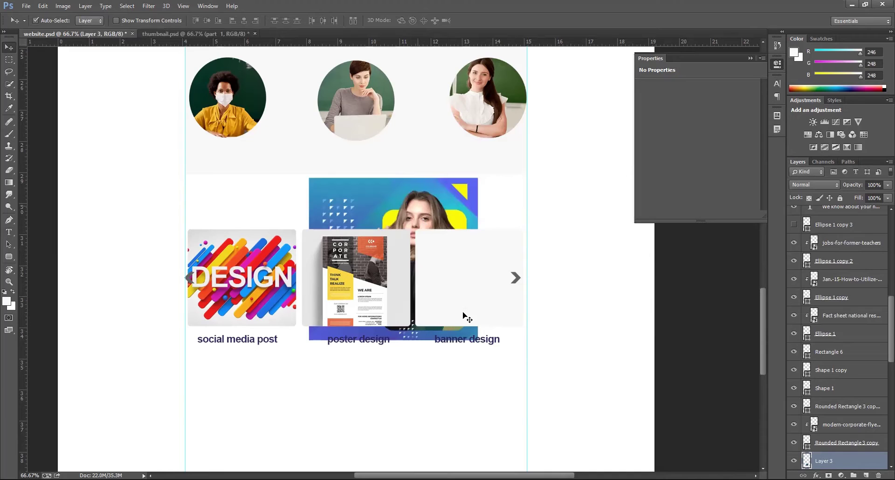
pyautogui.moveTo(464, 315); pyautogui.dragTo(472, 392)
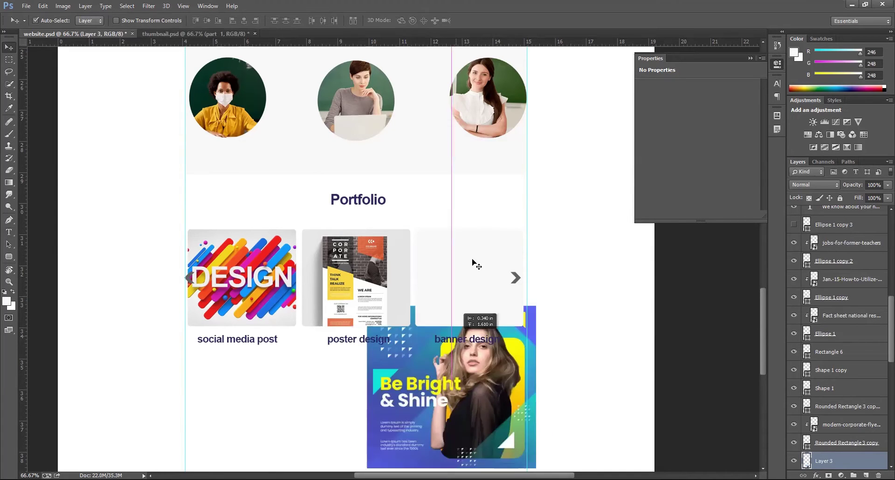
# Step: Clip the "Be Bright & Shine" image to the third card and scale it to about 72% to fit
pyautogui.click(473, 261)
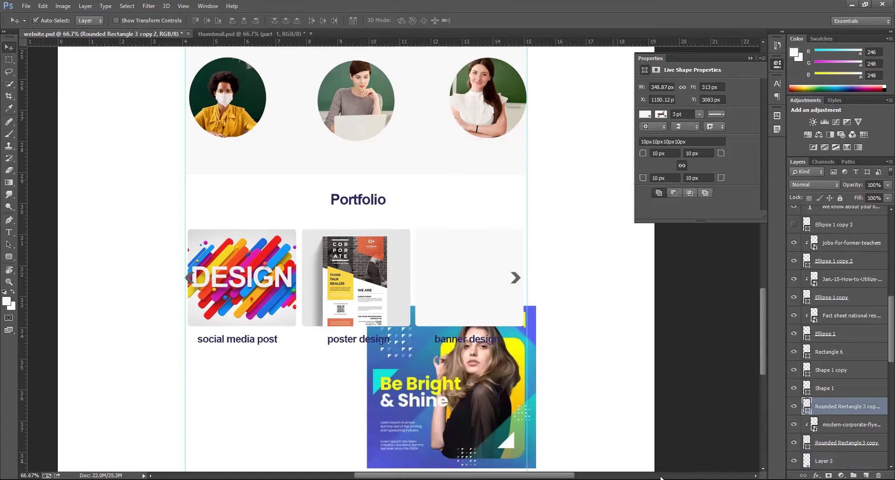
pyautogui.click(794, 459)
pyautogui.moveTo(795, 460); pyautogui.dragTo(823, 403)
pyautogui.rightClick(834, 406)
pyautogui.click(625, 210)
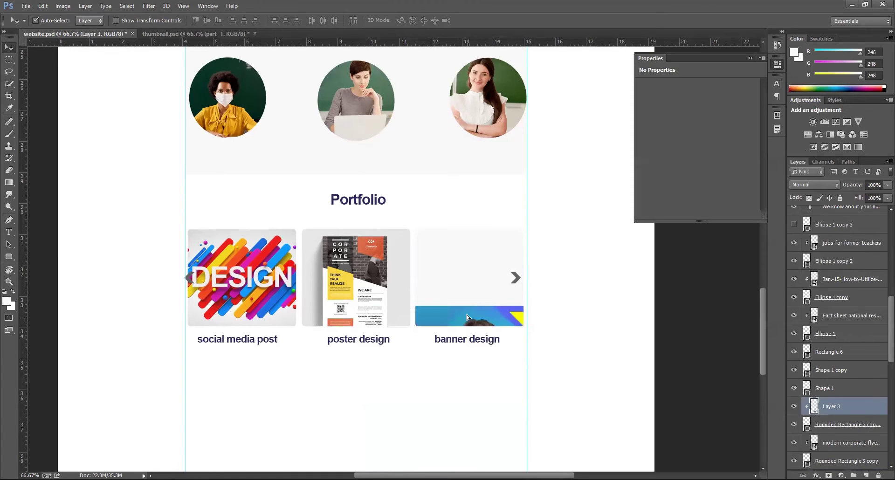
pyautogui.hotkey('ctrl', 't')
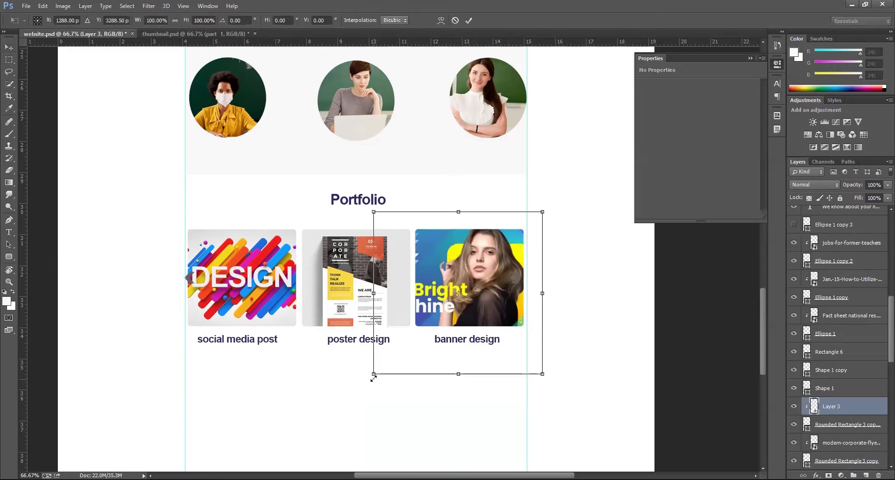
pyautogui.press('Return')
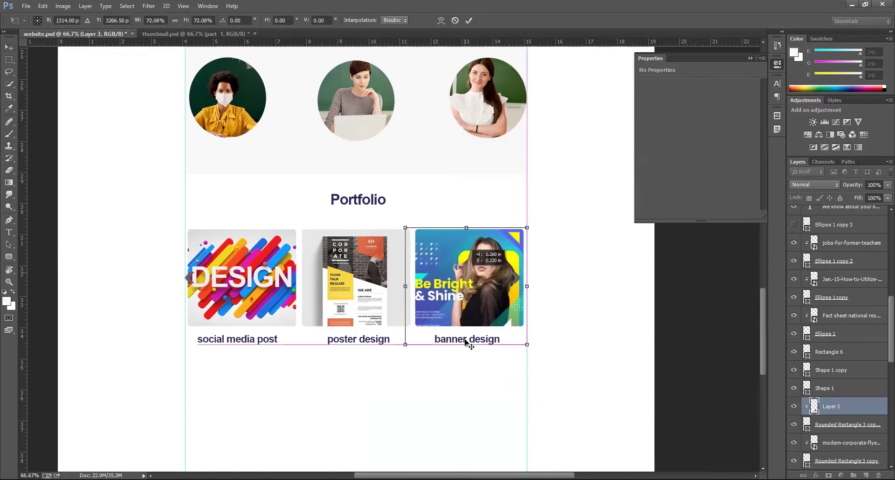
pyautogui.press('t')
pyautogui.click(466, 339)
pyautogui.doubleClick(465, 337)
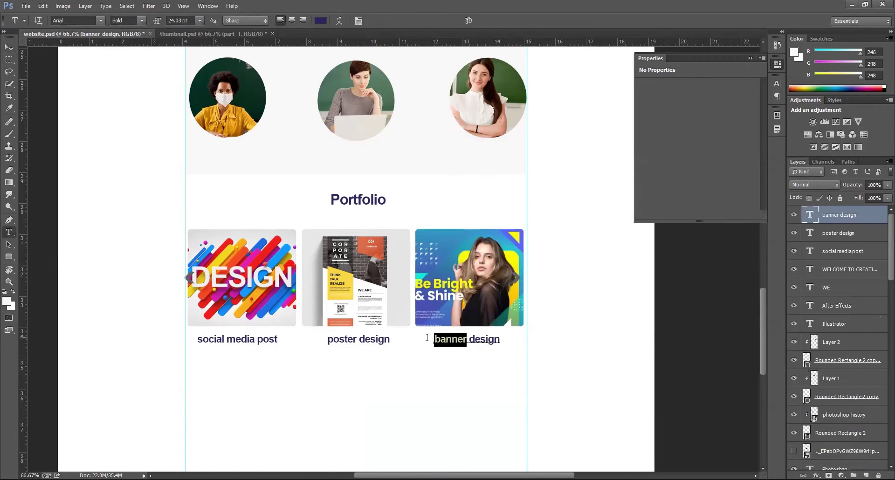
pyautogui.click(484, 333)
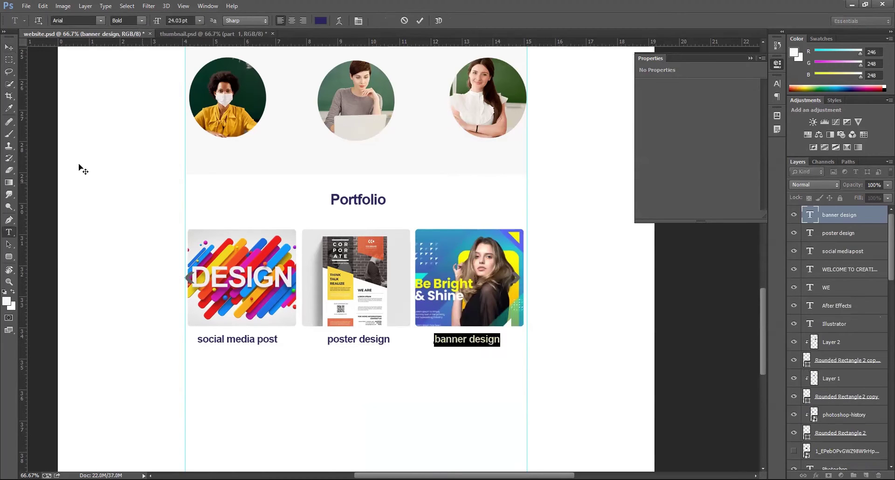
pyautogui.click(9, 47)
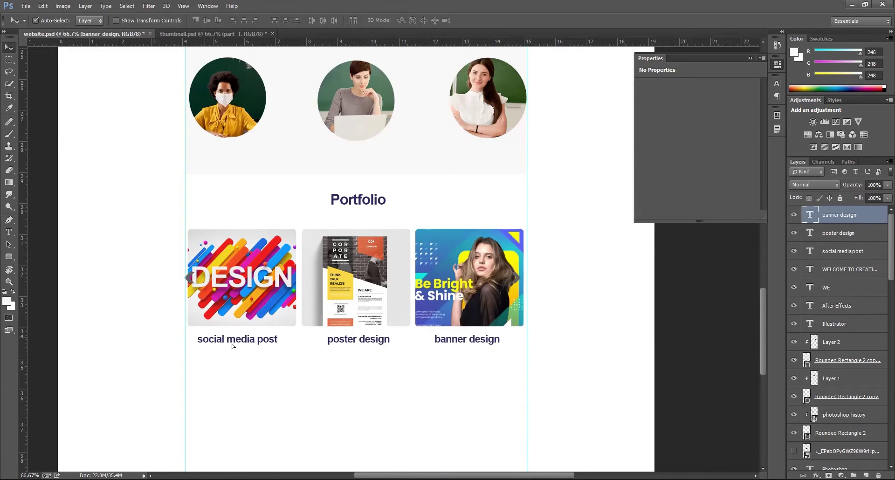
# Step: Swap the outer captions so "banner design" sits under the DESIGN card and "social media post" under the third card
pyautogui.moveTo(228, 342); pyautogui.dragTo(475, 343)
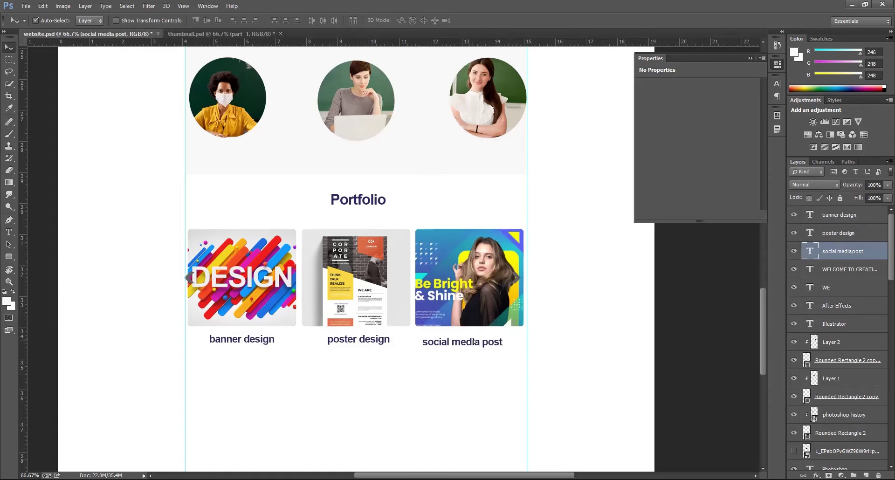
pyautogui.press('Right')
pyautogui.press('Right')
pyautogui.press('Right')
pyautogui.press('Right')
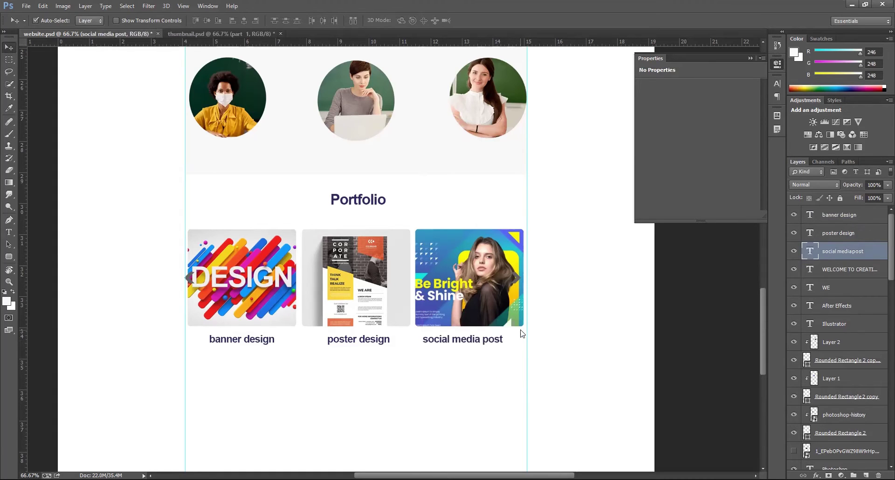
# Step: Select all three portfolio captions and nudge them down together to widen the gap below the cards
pyautogui.scroll(-1, 452, 356)
pyautogui.scroll(-1, 452, 356)
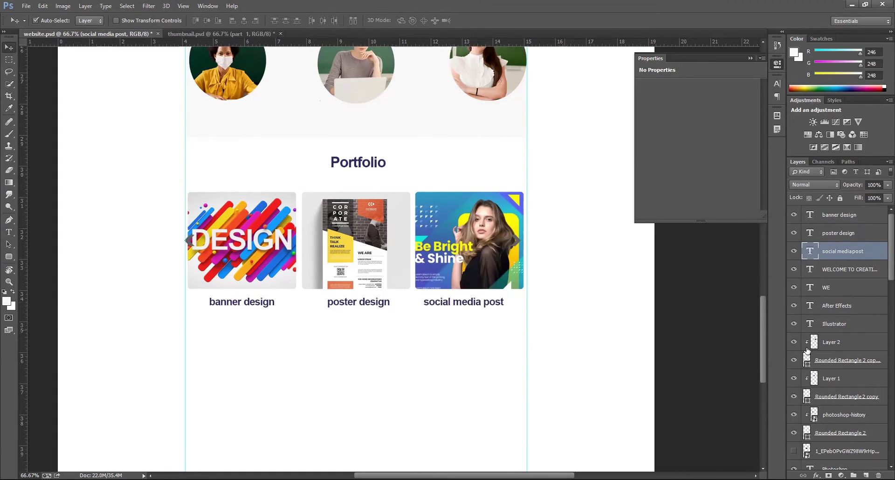
pyautogui.keyDown('shift'); pyautogui.click(843, 234); pyautogui.keyUp('shift')
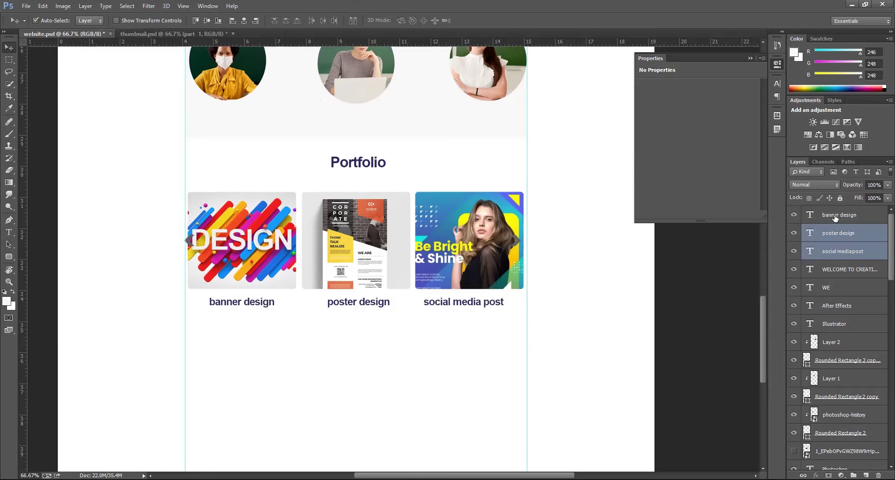
pyautogui.keyDown('shift'); pyautogui.click(834, 217); pyautogui.keyUp('shift')
pyautogui.press('Down')
pyautogui.press('Down')
pyautogui.press('Down')
pyautogui.press('Down')
pyautogui.press('Down')
pyautogui.press('Down')
pyautogui.press('Down')
pyautogui.press('Down')
pyautogui.press('Down')
pyautogui.press('Down')
pyautogui.press('Down')
pyautogui.press('Down')
pyautogui.press('Down')
pyautogui.press('Down')
pyautogui.press('Down')
pyautogui.press('Down')
pyautogui.press('Down')
pyautogui.press('Down')
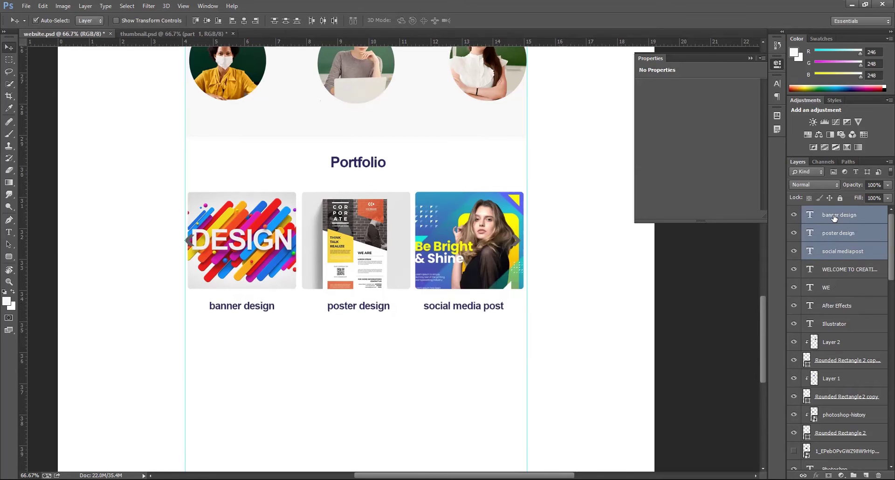
pyautogui.press('Down')
pyautogui.press('Down')
pyautogui.press('Down')
pyautogui.press('Down')
pyautogui.press('Down')
pyautogui.press('Down')
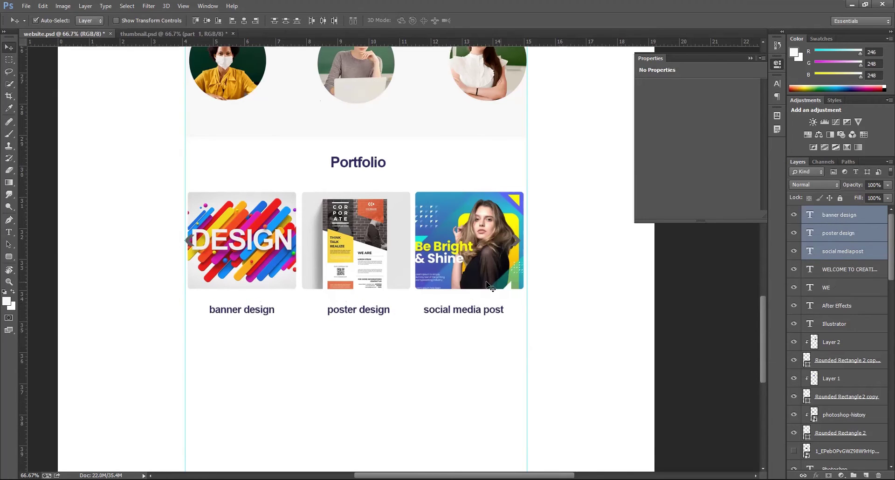
# Step: Draw a full-width rectangle about 1933 × 447 px across the bottom of the page, below the portfolio captions
pyautogui.scroll(6, 394, 334)
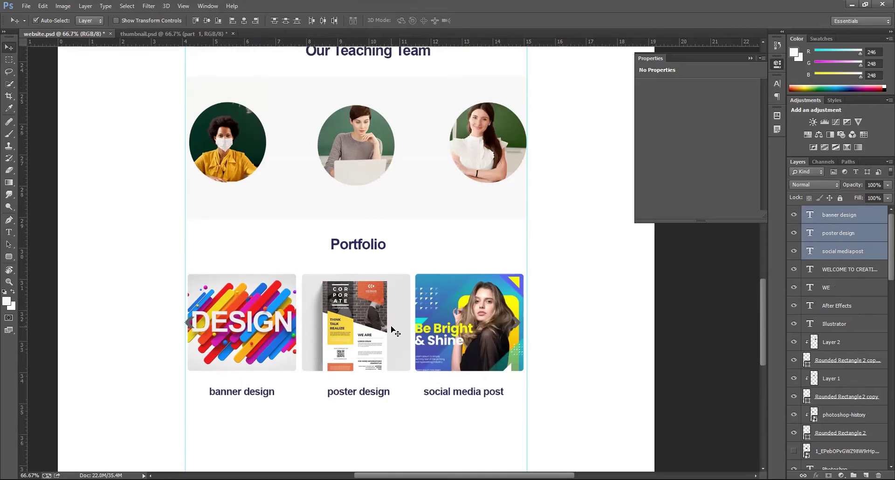
pyautogui.scroll(-2, 405, 255)
pyautogui.scroll(-5, 405, 255)
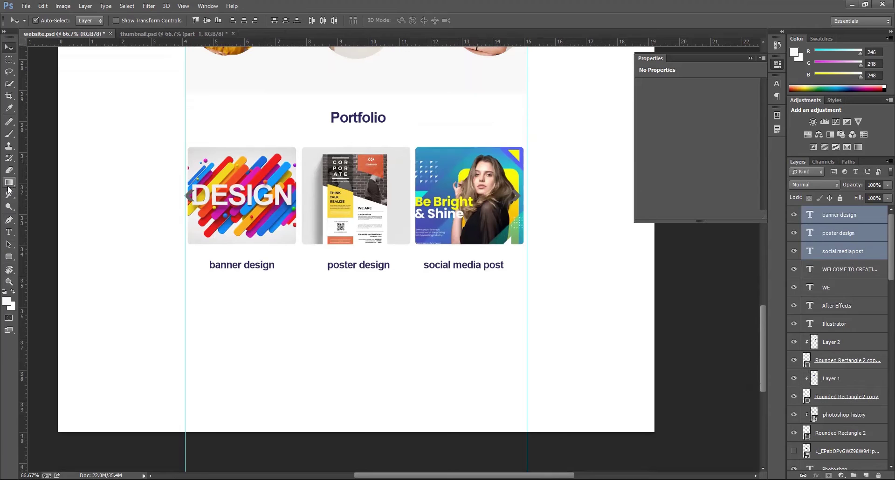
pyautogui.click(7, 259)
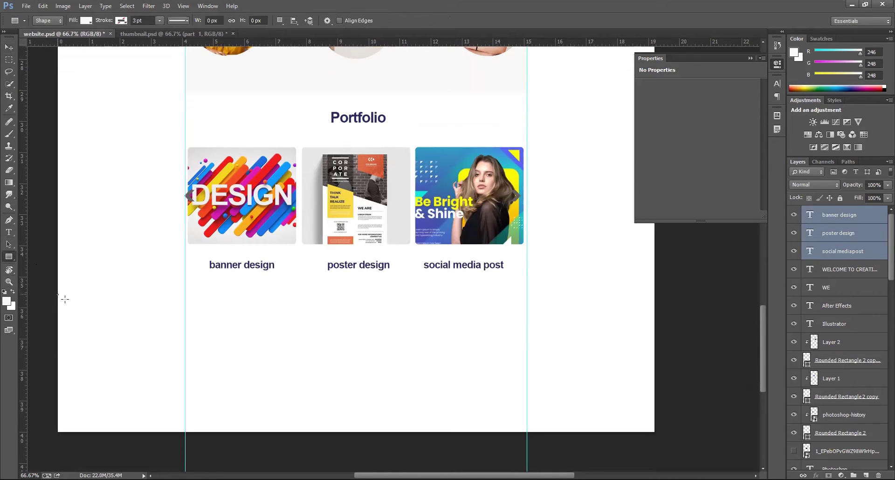
pyautogui.moveTo(656, 432); pyautogui.dragTo(58, 294)
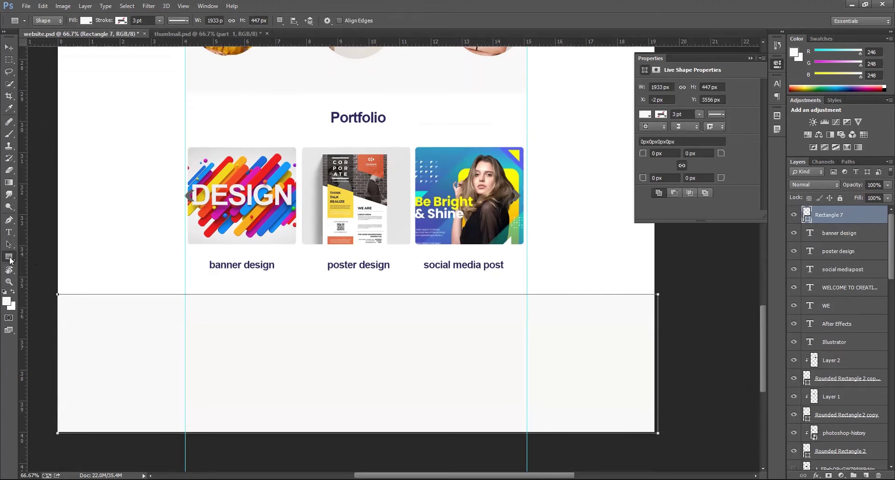
# Step: Fill the bottom full-width rectangle with the purple #4f4a94 sampled from the header logo
pyautogui.scroll(10, 150, 259)
pyautogui.hscroll(-5, 305, 244)
pyautogui.hotkey('ctrl', 'r')
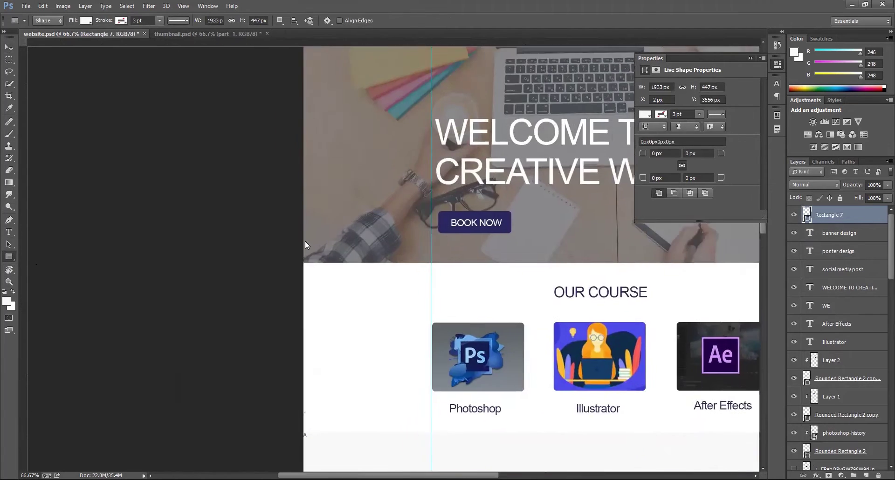
pyautogui.scroll(5, 305, 241)
pyautogui.hscroll(3, 304, 241)
pyautogui.hotkey('ctrl', 'r')
pyautogui.click(86, 20)
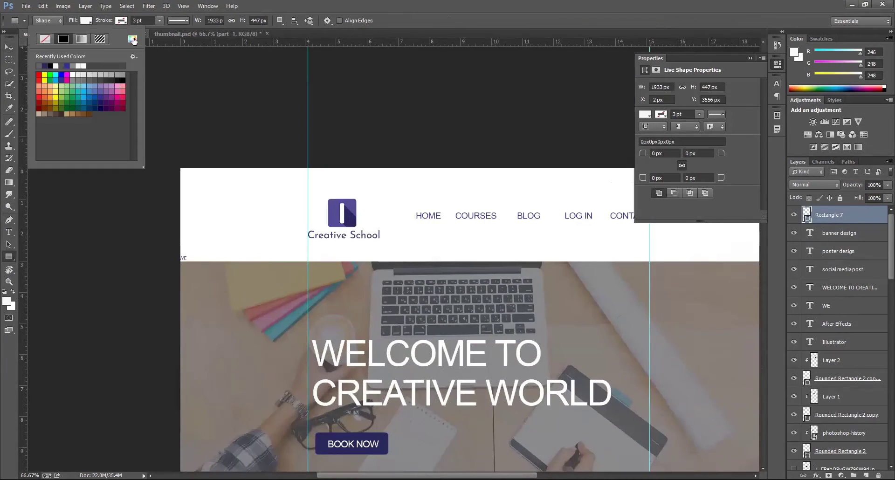
pyautogui.click(133, 41)
pyautogui.click(336, 208)
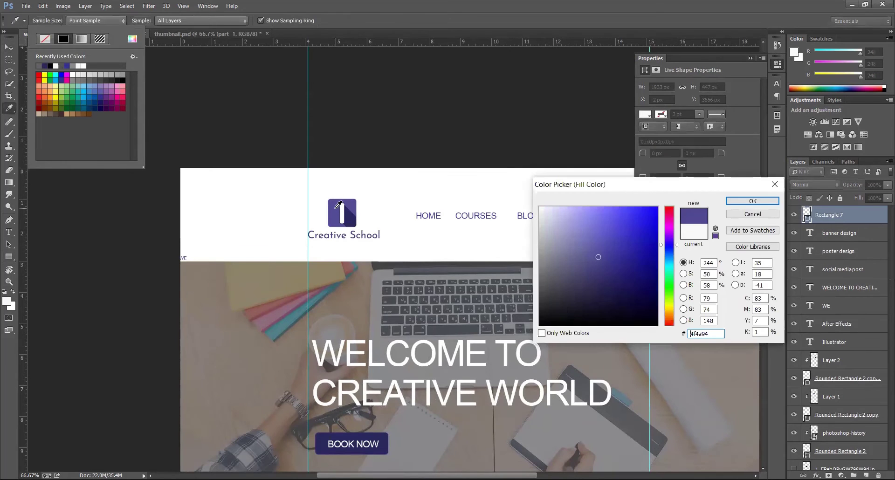
pyautogui.press('Return')
pyautogui.press('Return')
pyautogui.scroll(-20, 359, 310)
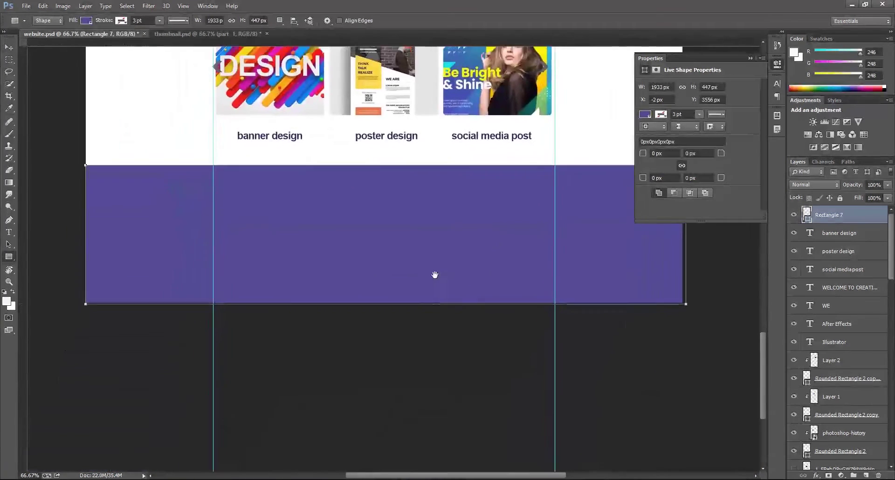
# Step: Stretch the bottom rectangle's upper edge closer to the portfolio captions, making it 477 px high
pyautogui.moveTo(435, 275); pyautogui.dragTo(442, 336)
pyautogui.click(9, 47)
pyautogui.hotkey('ctrl', 't')
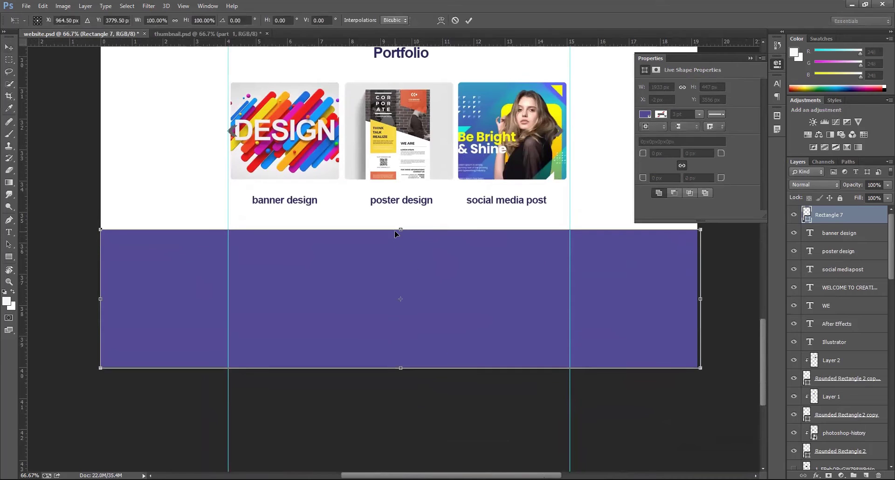
pyautogui.moveTo(397, 215); pyautogui.dragTo(398, 207)
pyautogui.press('Return')
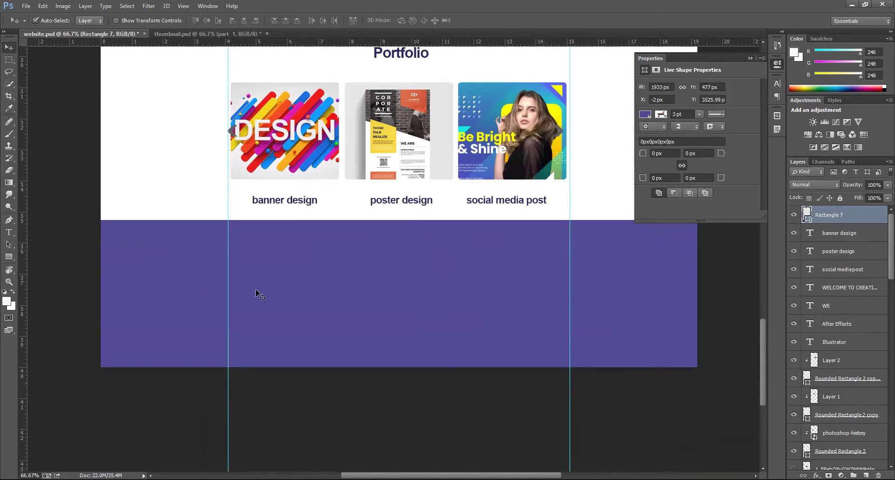
# Step: Duplicate the "banner design" caption and recolour the copy white
pyautogui.click(257, 200)
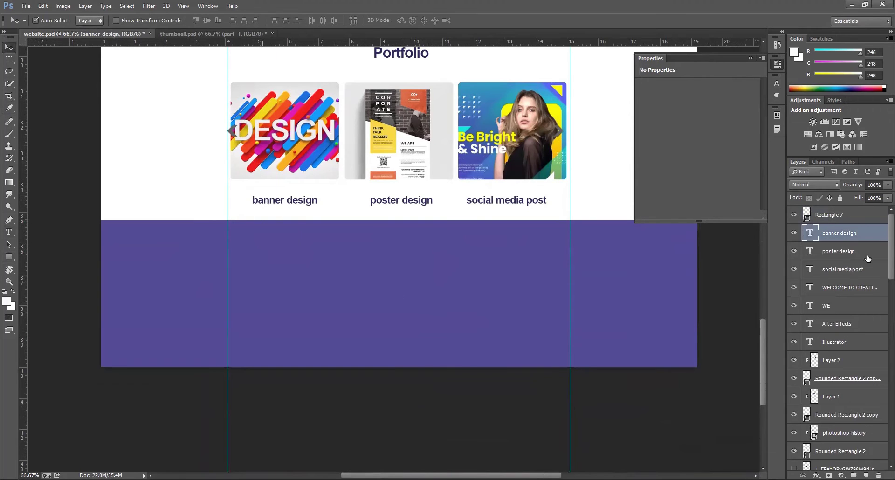
pyautogui.hotkey('ctrl', 'j')
pyautogui.press('t')
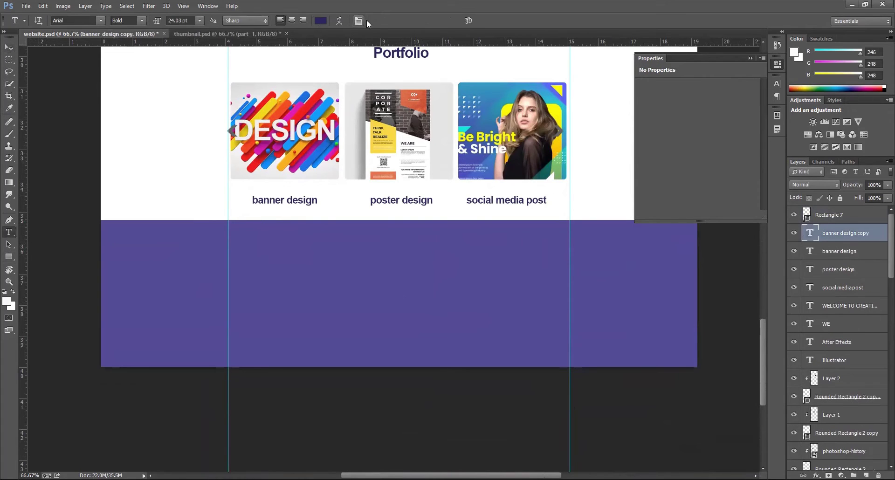
pyautogui.click(320, 21)
pyautogui.click(195, 93)
pyautogui.press('Return')
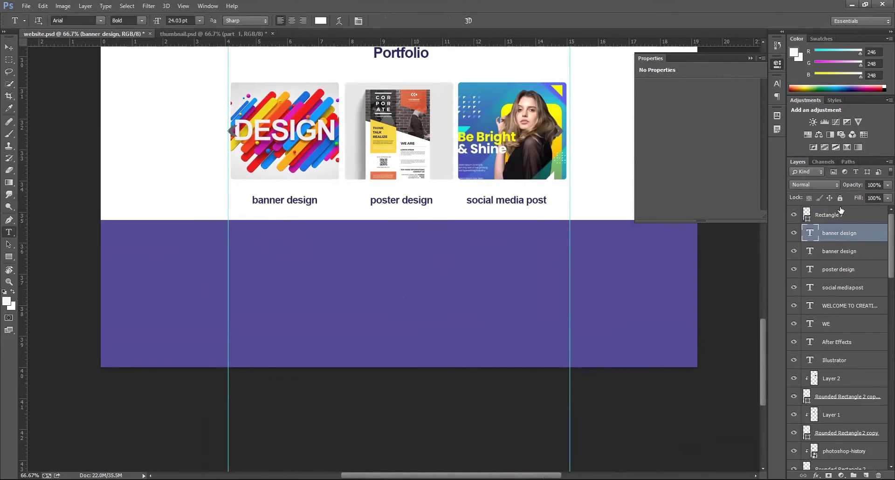
# Step: Move the white caption copy's layer above the rectangle, reword it "About us", and align it to the left guide in the footer
pyautogui.moveTo(840, 211); pyautogui.dragTo(839, 206)
pyautogui.moveTo(242, 251); pyautogui.dragTo(333, 254)
pyautogui.write('About us')
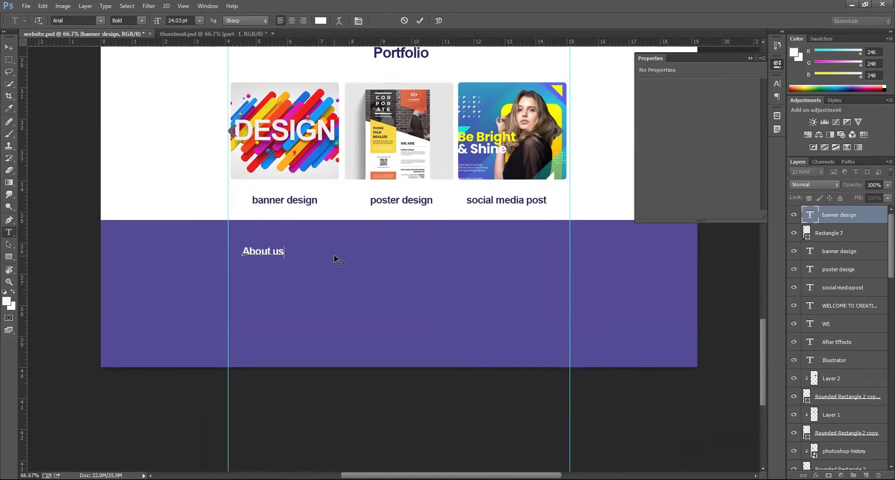
pyautogui.click(8, 47)
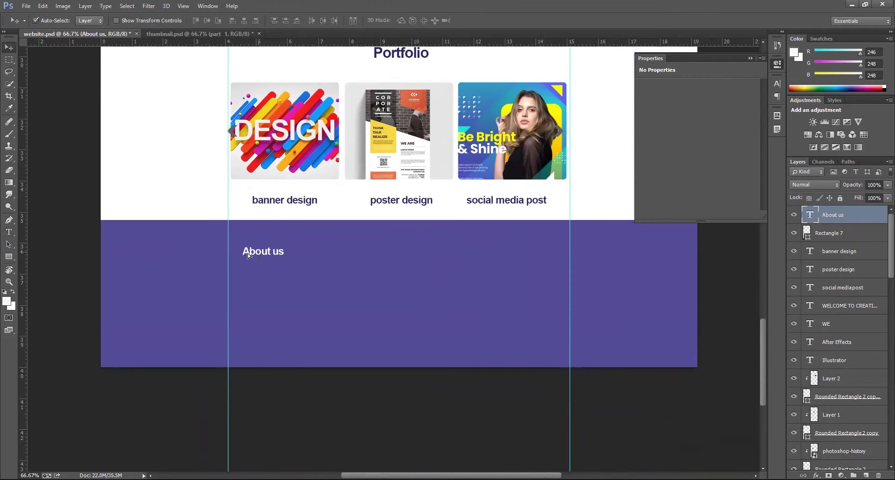
pyautogui.moveTo(247, 254); pyautogui.dragTo(236, 255)
# Step: Change the duplicate text below "About us" in the footer to "Career"
pyautogui.press('t')
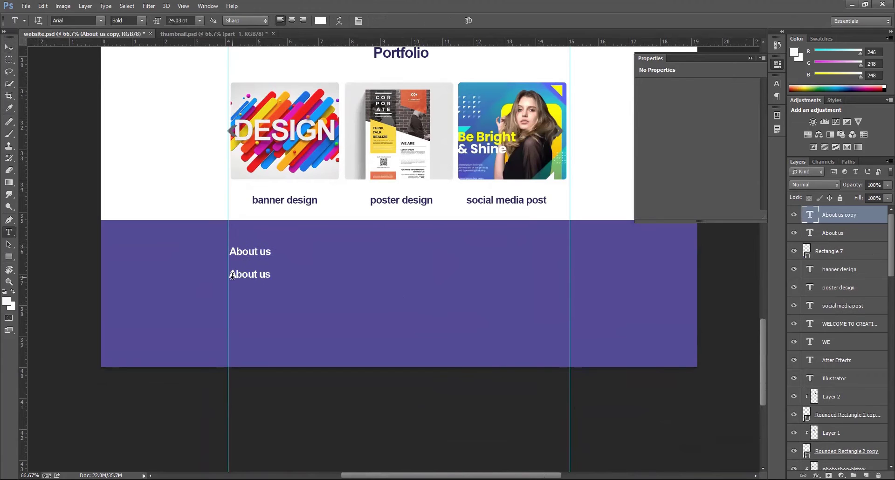
pyautogui.moveTo(231, 274); pyautogui.dragTo(371, 274)
pyautogui.write('Career')
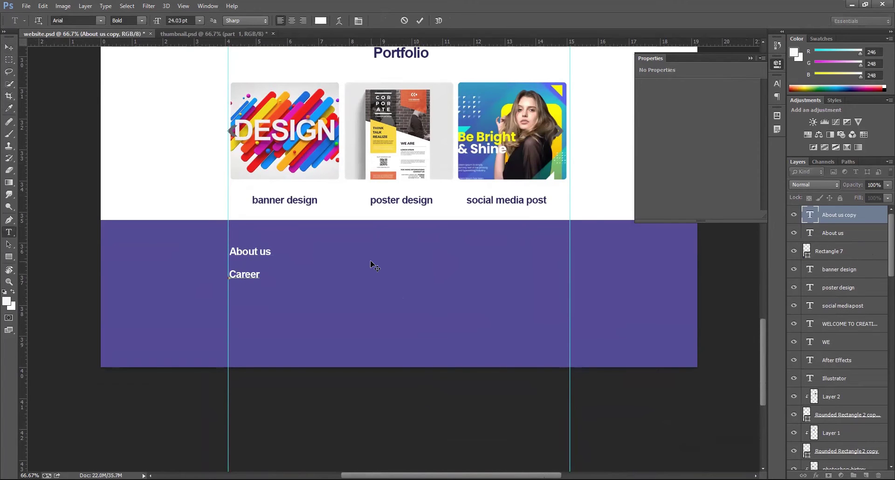
pyautogui.click(11, 48)
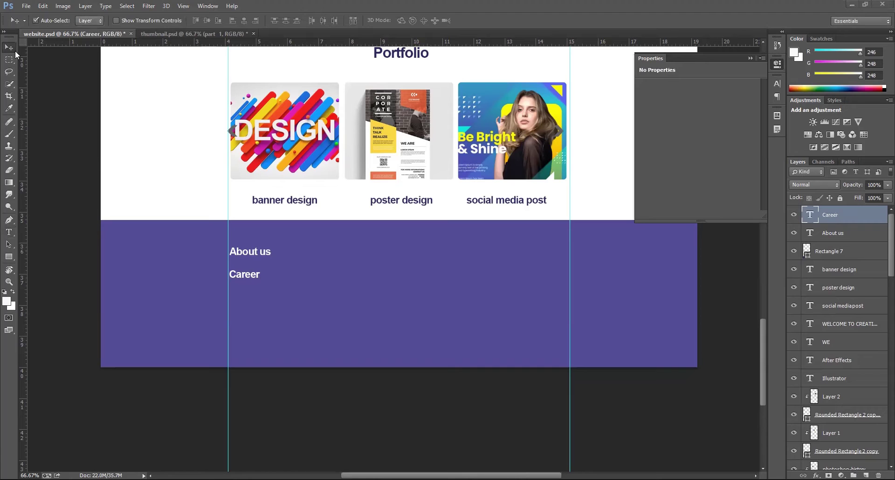
# Step: Duplicate "Career" below itself in the footer and change the copy to "Become an Instructor"
pyautogui.doubleClick(242, 297)
pyautogui.write('C')
pyautogui.press('BackSpace')
pyautogui.write('Beco')
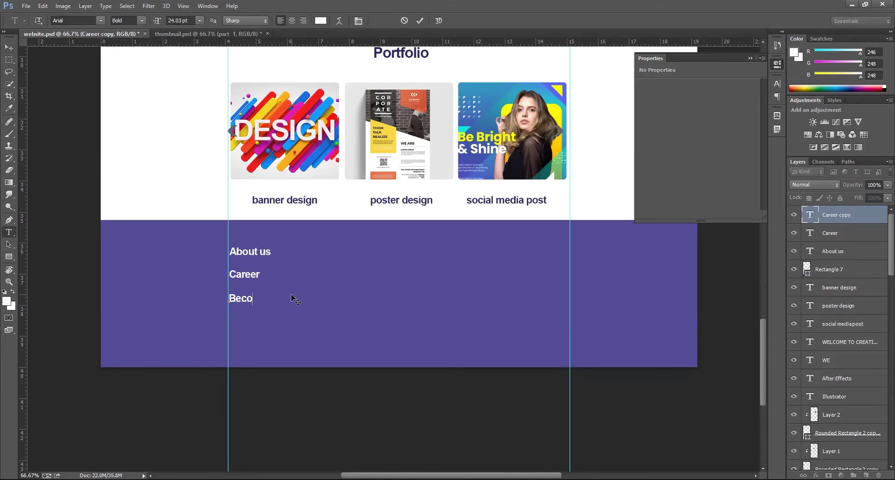
pyautogui.write('me an Instructor')
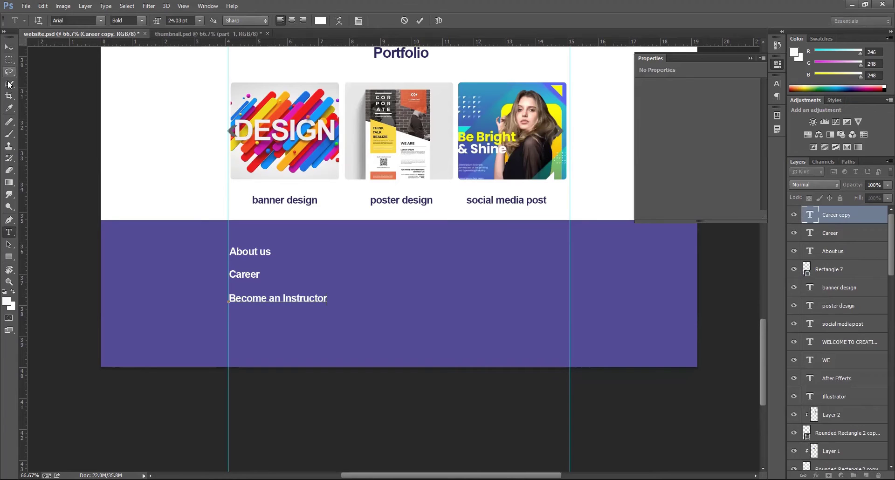
pyautogui.click(7, 48)
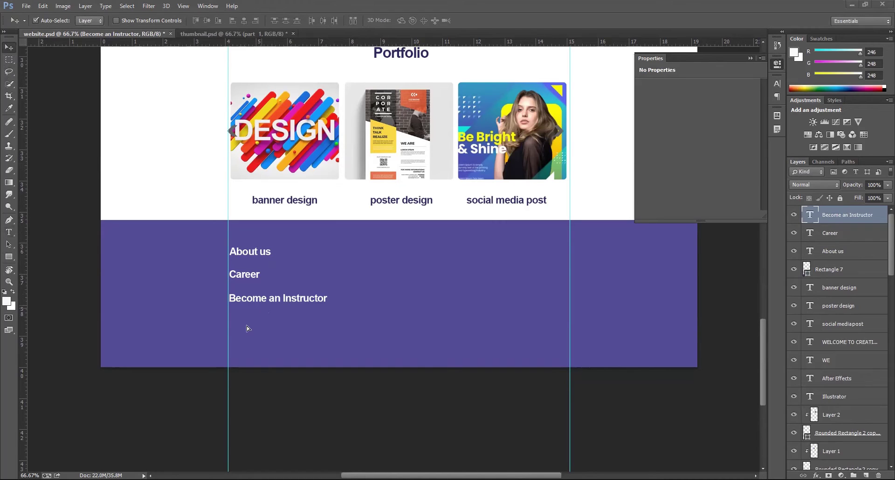
# Step: Duplicate "Become an Instructor" below itself as a fourth footer entry and change the copy to "Free Demo"
pyautogui.click(254, 311)
pyautogui.click(250, 303)
pyautogui.moveTo(247, 325); pyautogui.dragTo(248, 349)
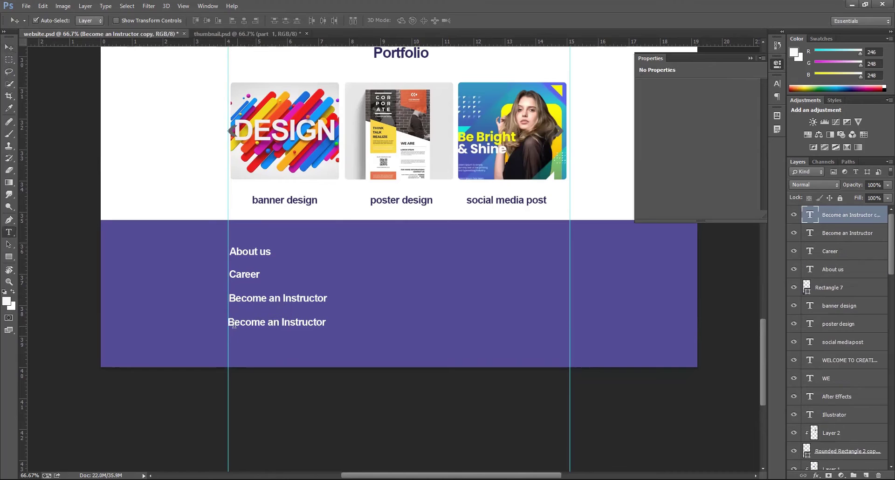
pyautogui.press('t')
pyautogui.press('Return')
pyautogui.write('Free ')
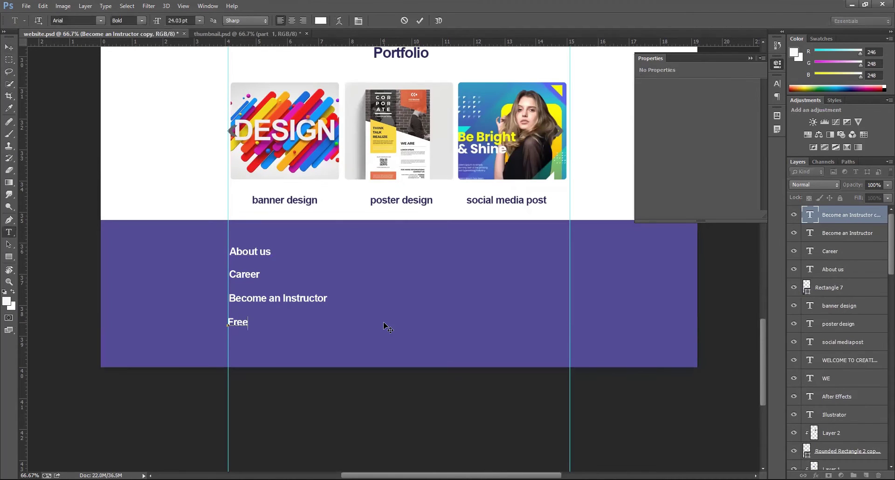
pyautogui.write('Demo')
pyautogui.click(10, 47)
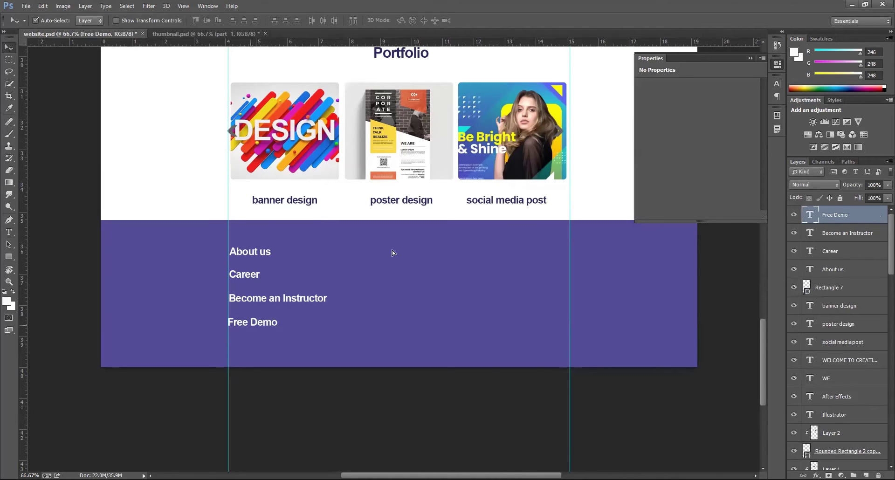
# Step: Move "Free Demo" to a second footer column, reword it "Contact", and align it with the "About us" row
pyautogui.press('t')
pyautogui.moveTo(251, 326); pyautogui.dragTo(437, 245)
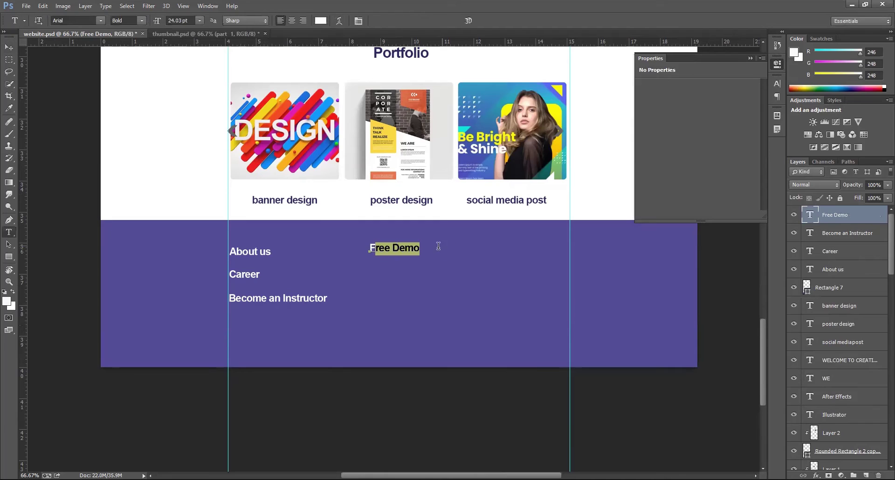
pyautogui.hotkey('ctrl', 'a')
pyautogui.press('BackSpace')
pyautogui.write('Cont')
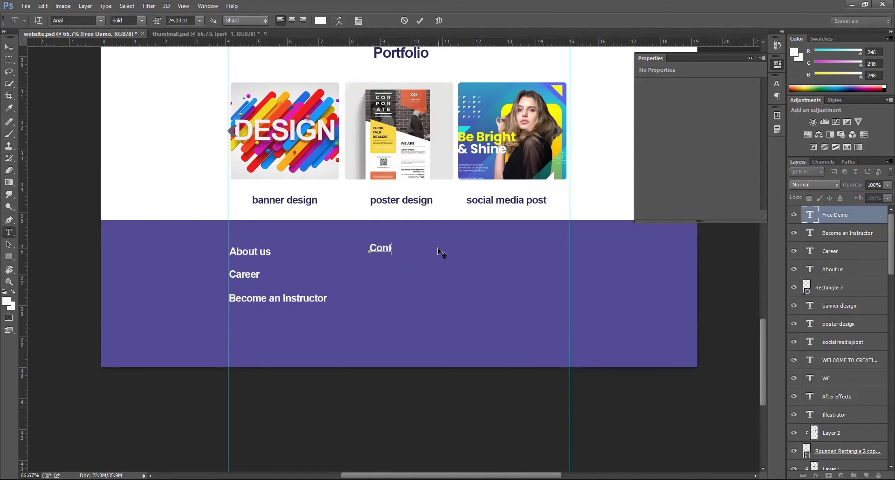
pyautogui.write('act')
pyautogui.click(8, 47)
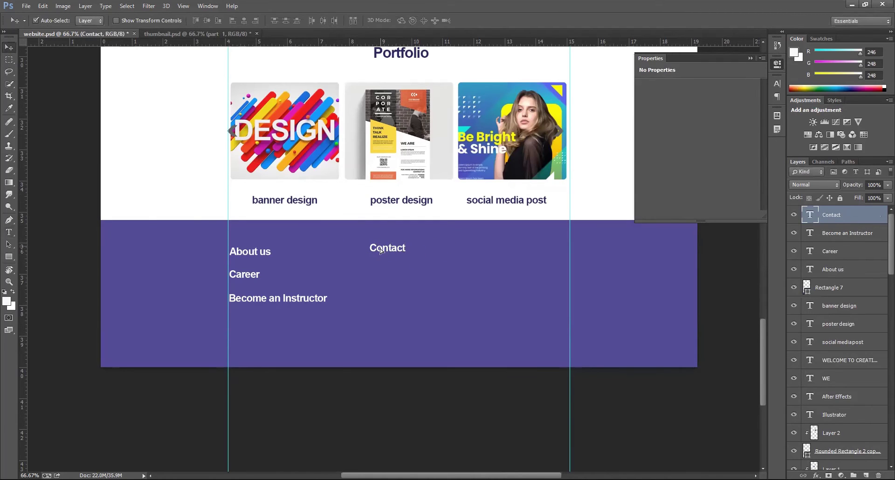
pyautogui.moveTo(382, 250); pyautogui.dragTo(396, 256)
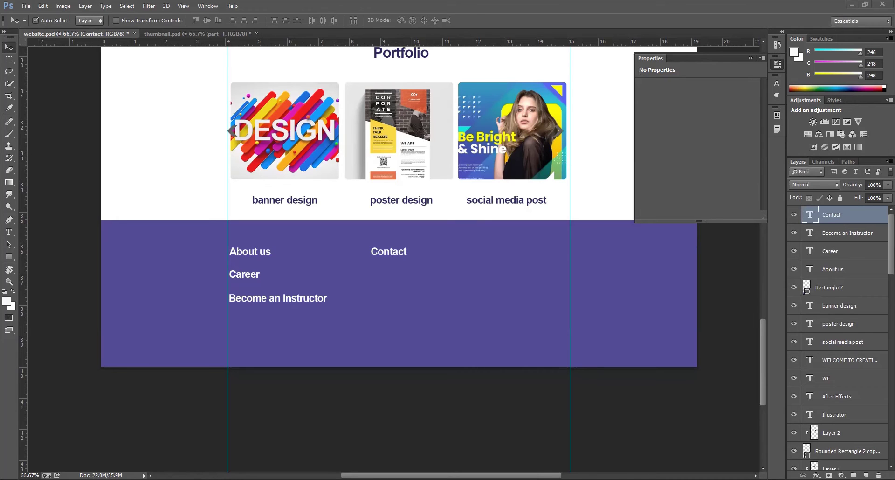
# Step: Paste the round Facebook icon into the footer as a vector smart object
pyautogui.hotkey('ctrl', 'v')
pyautogui.press('Return')
pyautogui.click(605, 304)
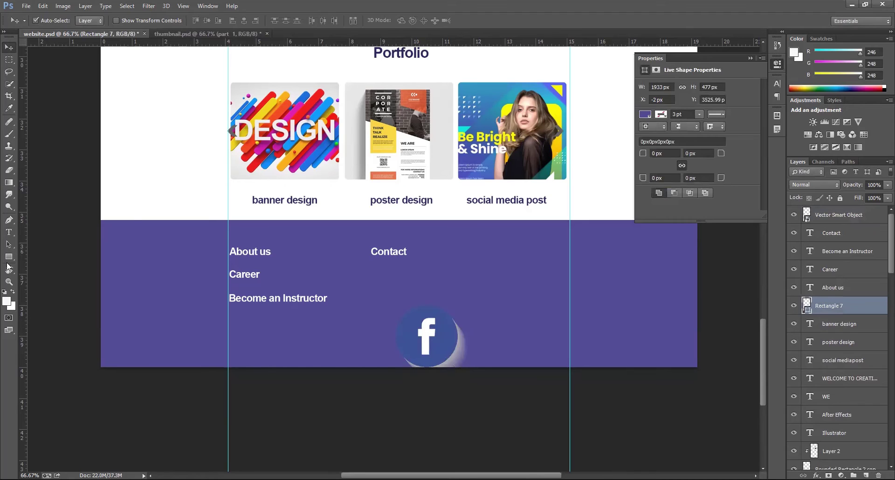
# Step: Paste the pale round vector graphic into the footer with the rectangle temporarily hidden, then hide the pasted graphic
pyautogui.click(794, 305)
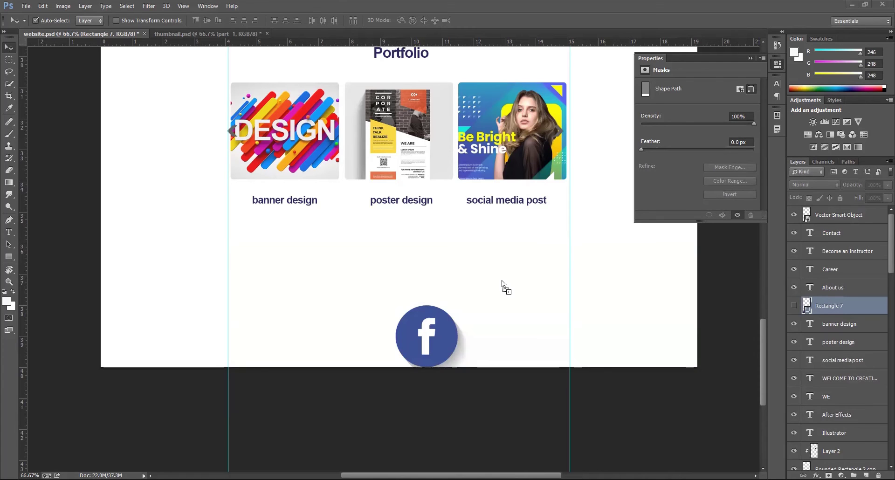
pyautogui.hotkey('ctrl', 'v')
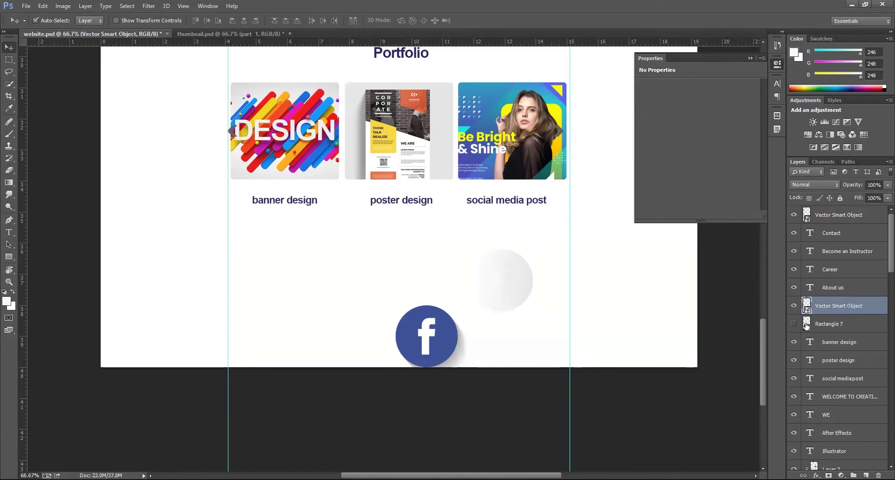
pyautogui.click(794, 323)
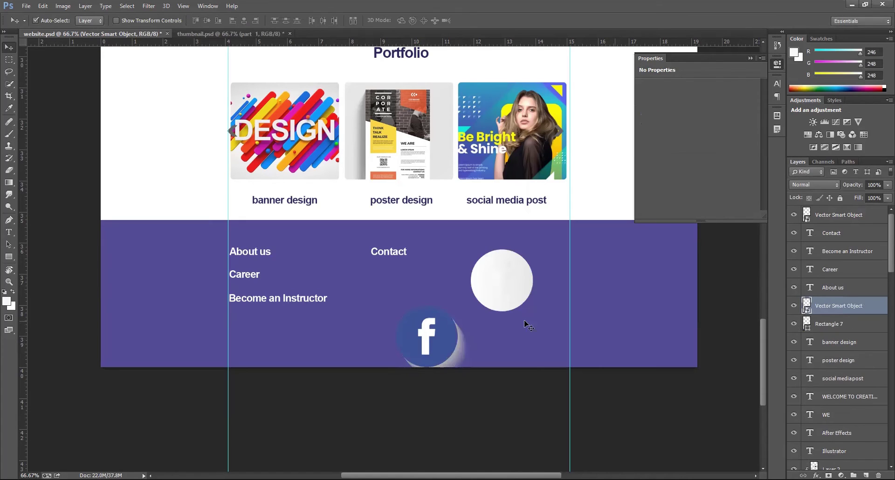
pyautogui.click(794, 306)
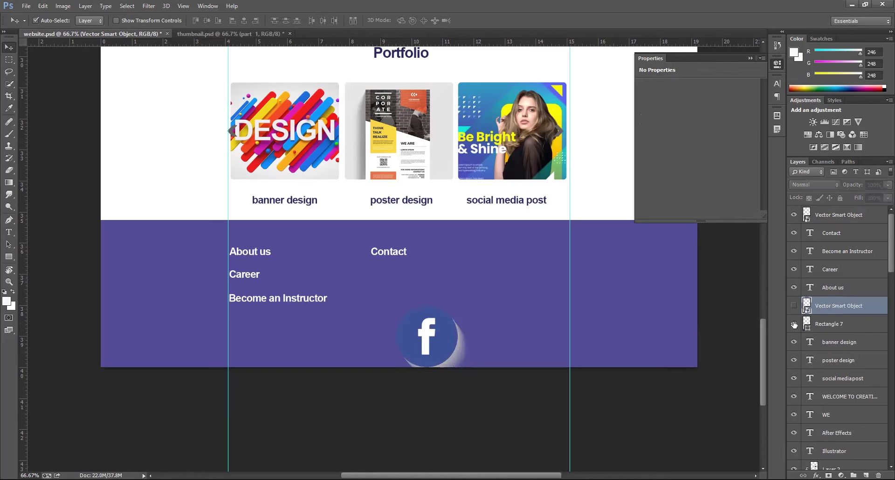
# Step: Refill the footer rectangle with the recently used off-white colour and lock its layer
pyautogui.click(509, 284)
pyautogui.click(8, 256)
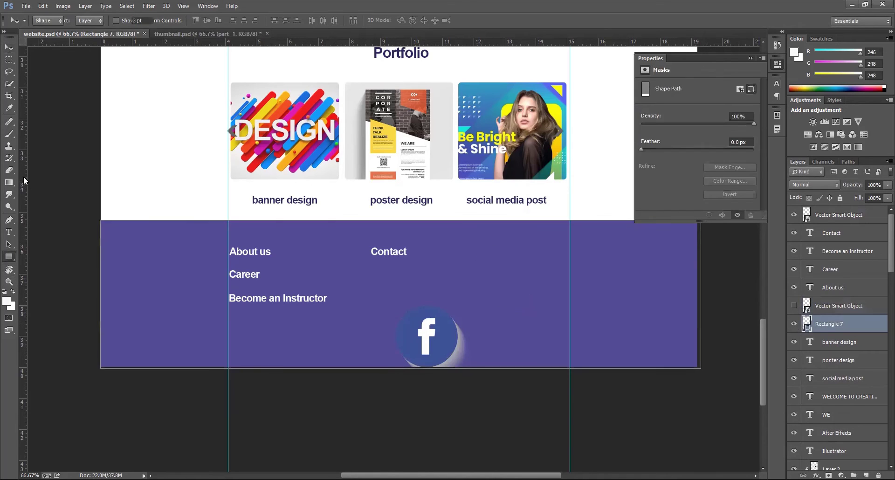
pyautogui.click(82, 26)
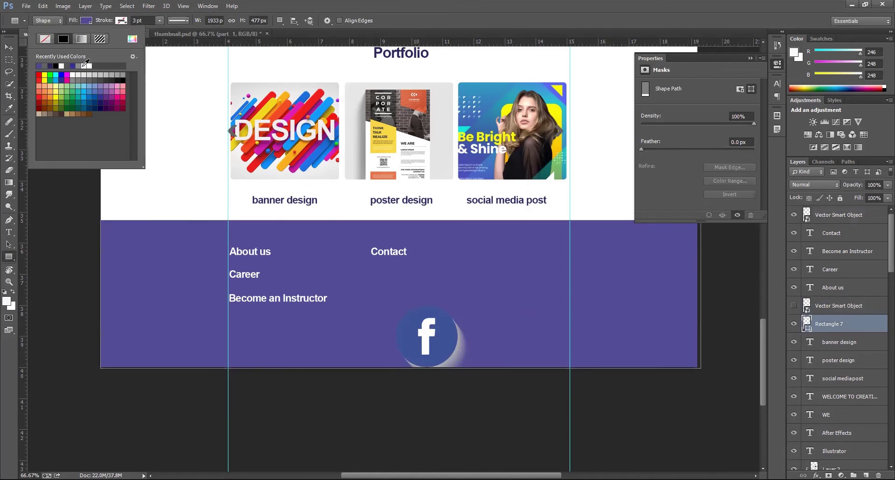
pyautogui.click(89, 66)
pyautogui.click(10, 49)
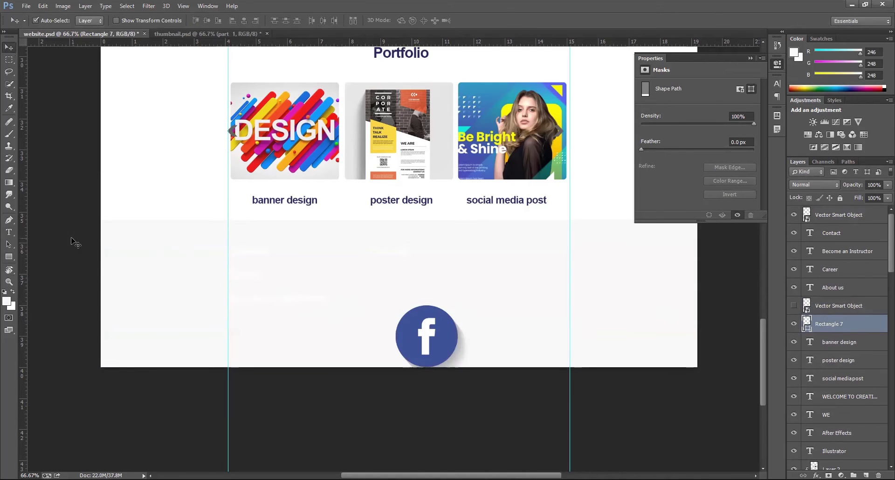
pyautogui.click(840, 197)
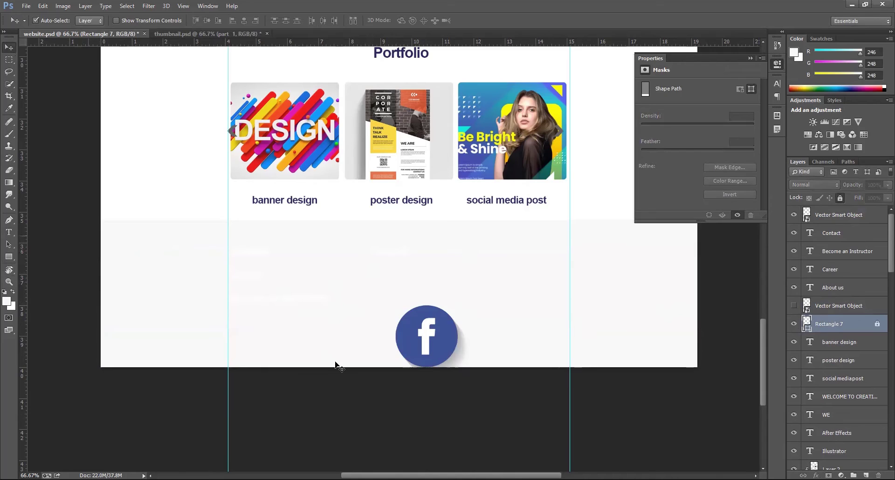
# Step: Recolour "About us", "Career" and "Become an Instructor" together with the blue sampled from the Facebook icon
pyautogui.moveTo(336, 366); pyautogui.dragTo(261, 248)
pyautogui.press('t')
pyautogui.click(322, 20)
pyautogui.click(412, 321)
pyautogui.press('Return')
pyautogui.press('v')
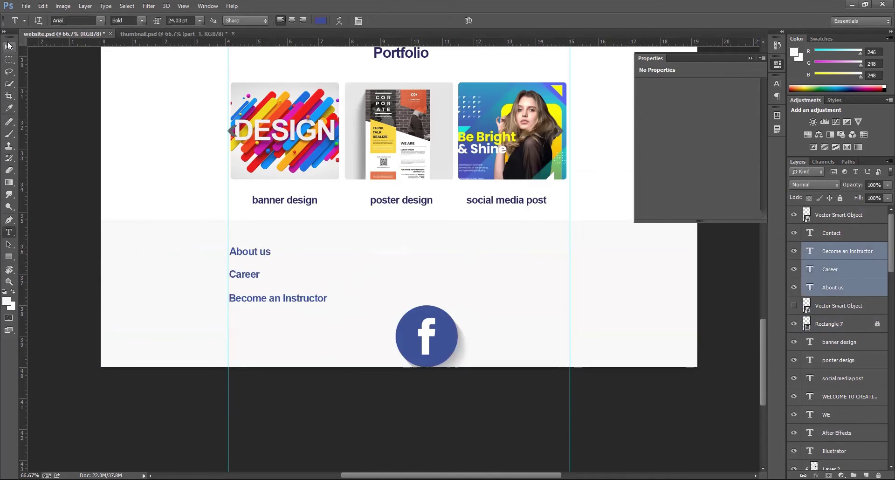
pyautogui.click(442, 334)
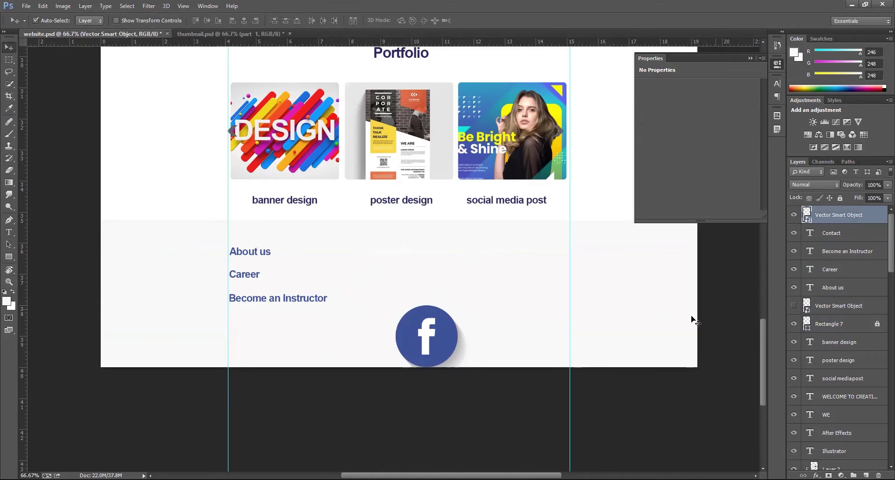
# Step: Scale the pasted Facebook icon down to roughly a third of its size
pyautogui.hotkey('ctrl', 't')
pyautogui.moveTo(395, 380); pyautogui.dragTo(426, 310)
pyautogui.press('Return')
# Step: Recolour the "Contact" text with the dark blue sampled from the "About us" text
pyautogui.click(386, 253)
pyautogui.press('t')
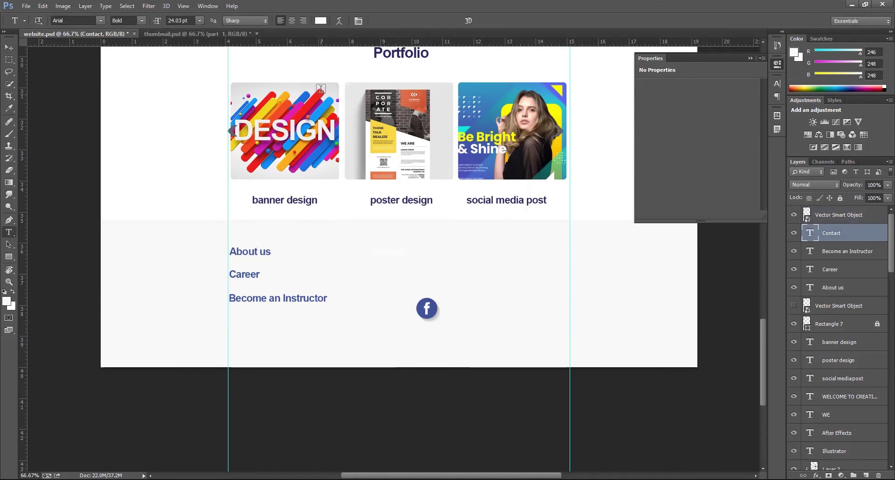
pyautogui.click(322, 21)
pyautogui.click(426, 304)
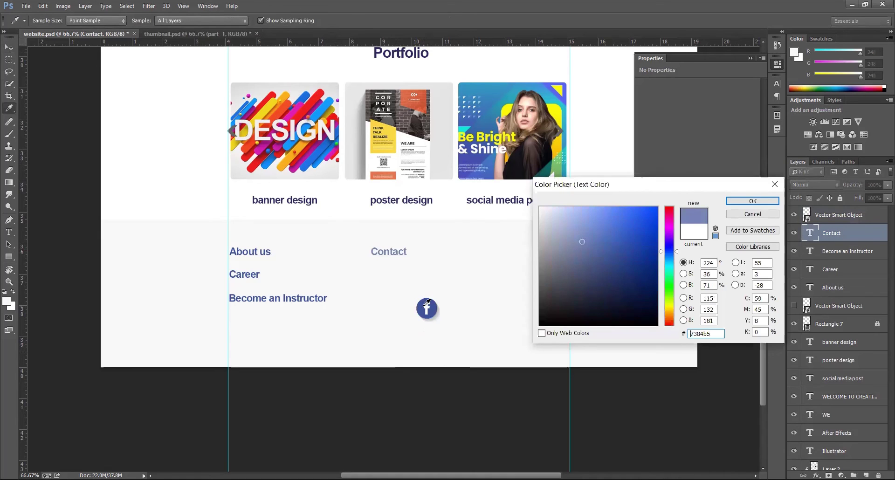
pyautogui.press('Return')
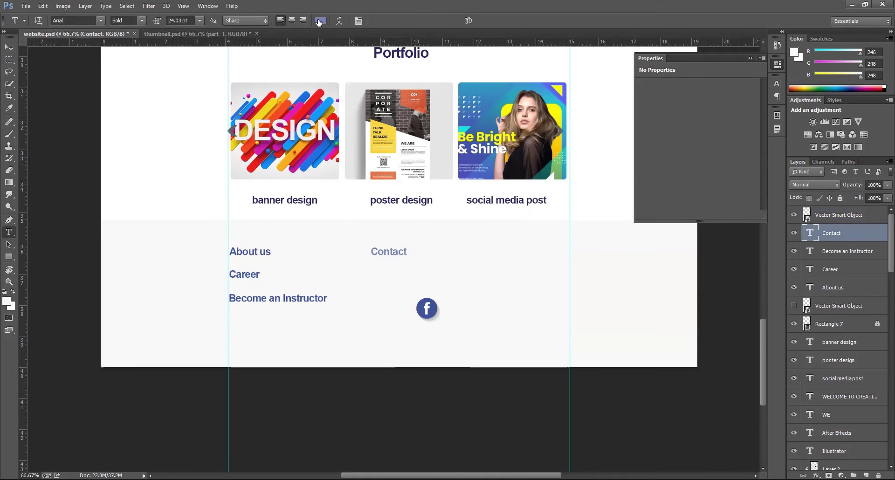
pyautogui.click(318, 23)
pyautogui.click(235, 247)
pyautogui.click(236, 247)
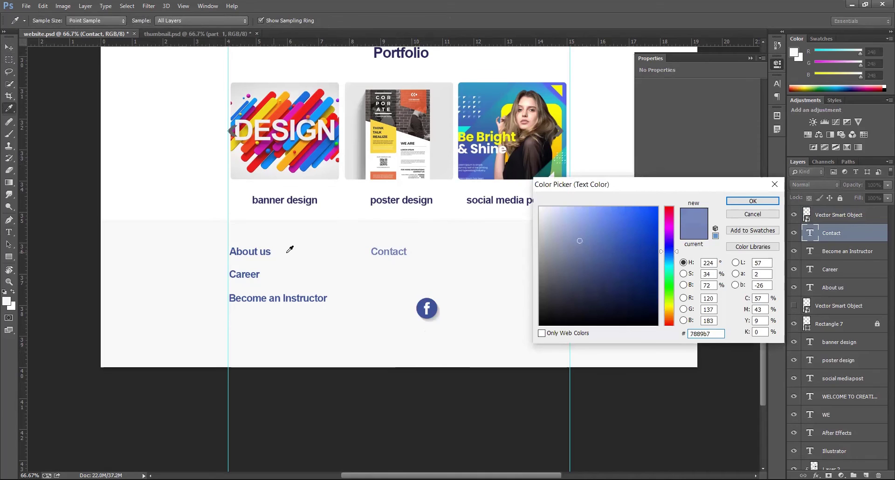
pyautogui.click(235, 252)
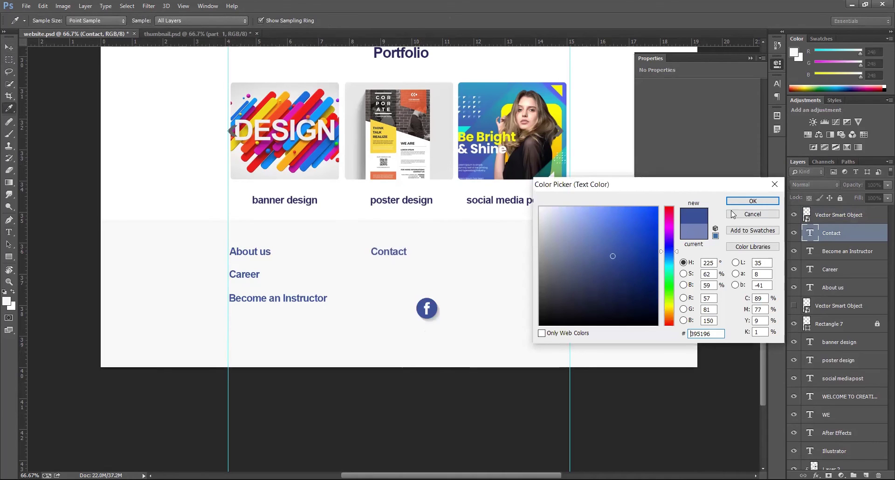
pyautogui.press('Return')
# Step: Move the Facebook icon directly below "Contact", aligned with the start of the text
pyautogui.press('v')
pyautogui.click(419, 309)
pyautogui.moveTo(420, 309); pyautogui.dragTo(383, 283)
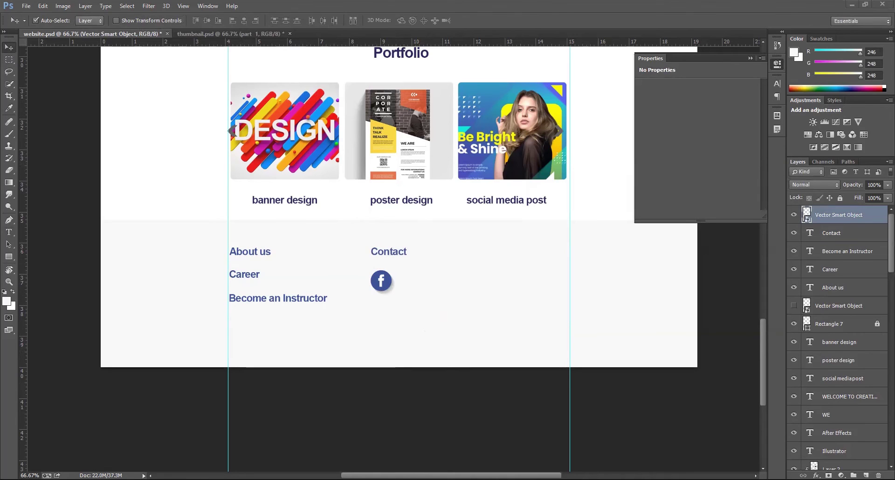
# Step: Paste the Instagram icon, shrink it to the Facebook icon's size and place it just to that icon's right
pyautogui.hotkey('ctrl', 'v')
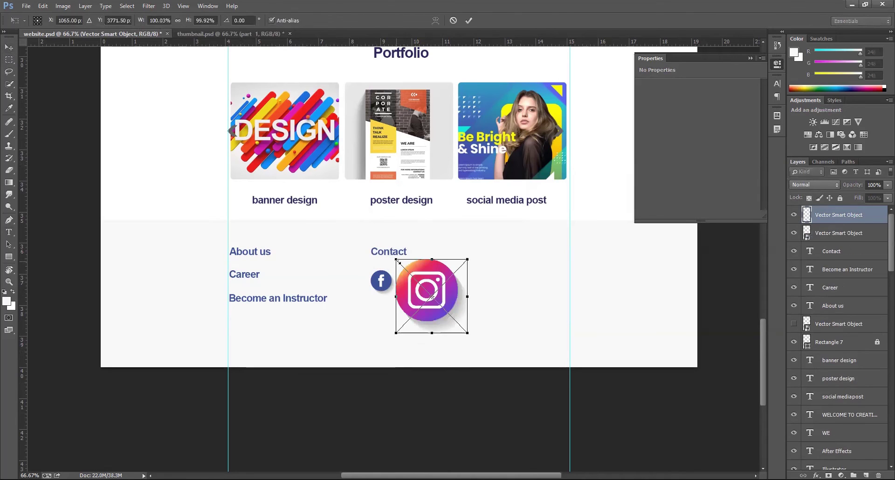
pyautogui.moveTo(399, 263); pyautogui.dragTo(423, 289)
pyautogui.press('Return')
pyautogui.press('Right')
pyautogui.press('Right')
pyautogui.press('Right')
pyautogui.press('Right')
pyautogui.press('Right')
pyautogui.press('Down')
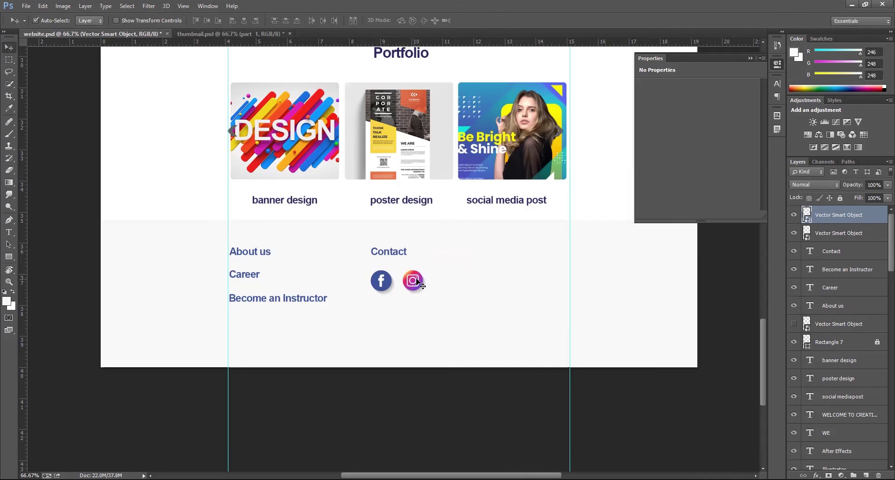
pyautogui.moveTo(418, 283); pyautogui.dragTo(433, 280)
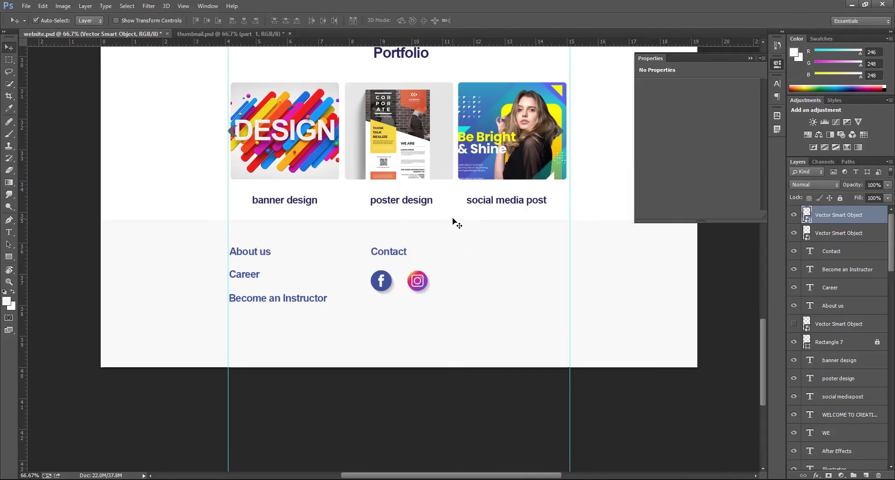
# Step: Add two horizontal guides along the upper and lower edges of the social media icons
pyautogui.hotkey('ctrl', '+')
pyautogui.moveTo(388, 45); pyautogui.dragTo(407, 283)
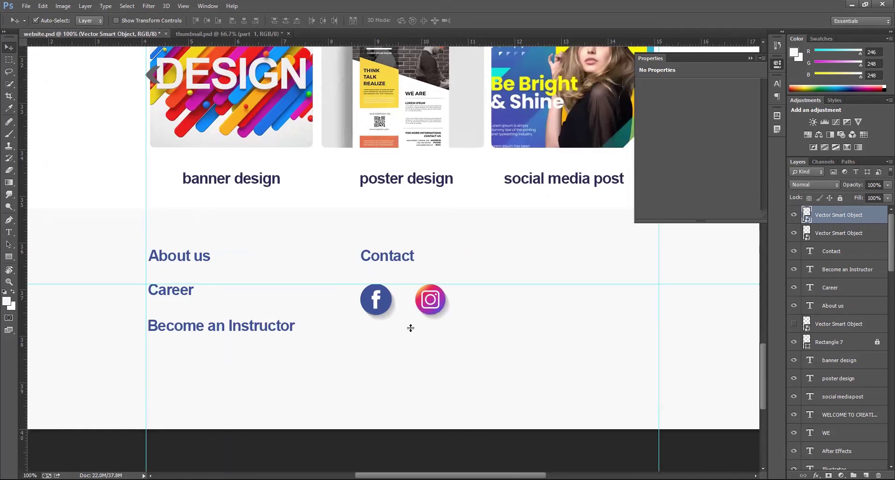
pyautogui.moveTo(410, 316); pyautogui.dragTo(410, 315)
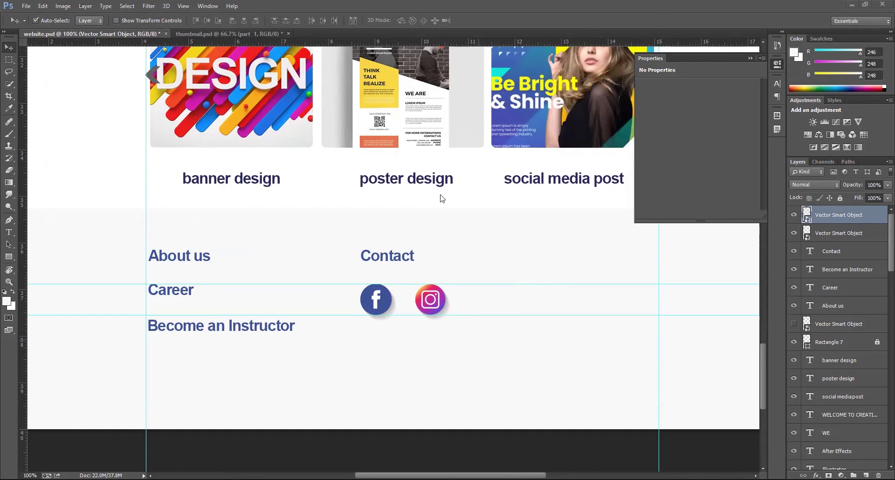
# Step: Paste the YouTube icon, scale it to about 33% and fit it between the guides beside the Instagram icon
pyautogui.hotkey('ctrl', 'v')
pyautogui.press('Return')
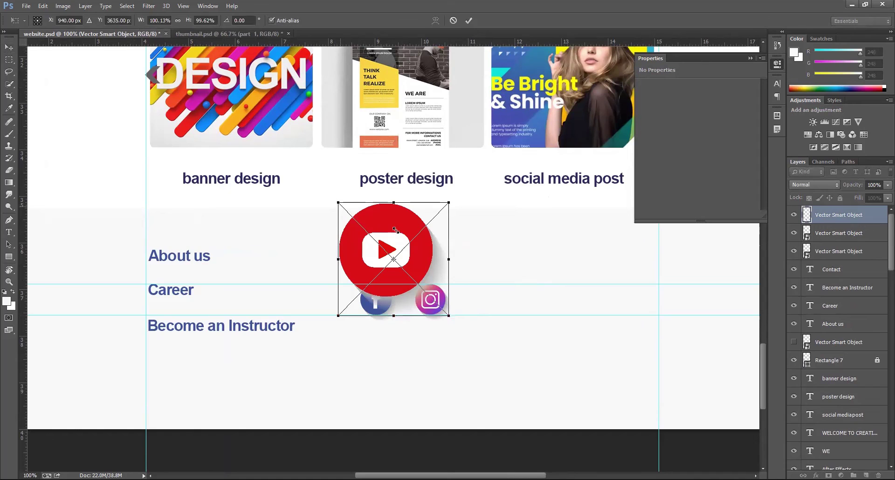
pyautogui.moveTo(339, 203); pyautogui.dragTo(503, 285)
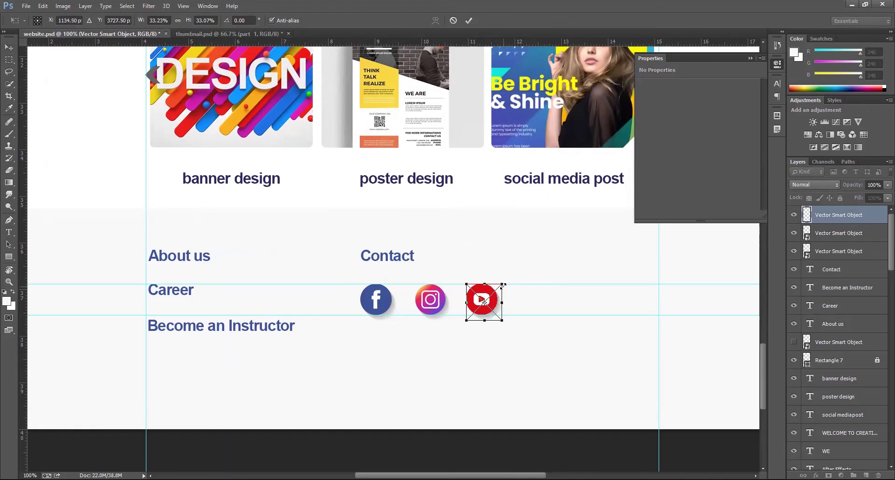
pyautogui.press('Return')
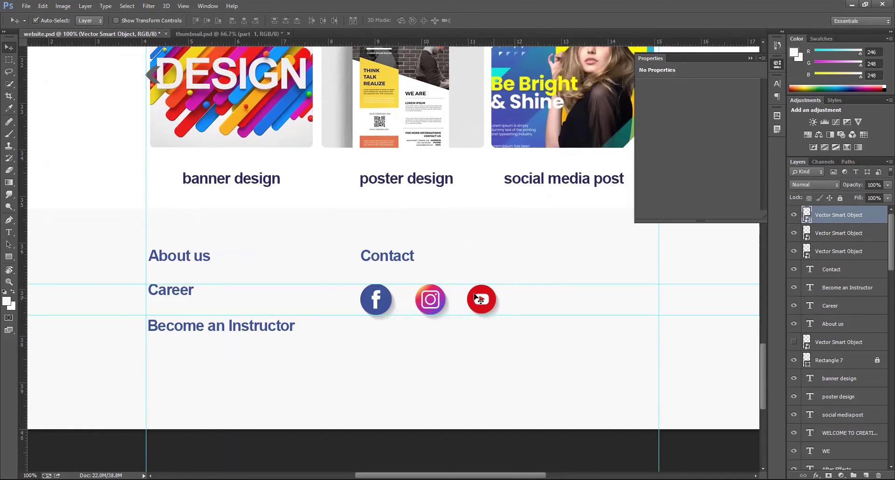
# Step: Shrink the Facebook icon slightly to match the YouTube icon
pyautogui.click(388, 303)
pyautogui.hotkey('ctrl', 't')
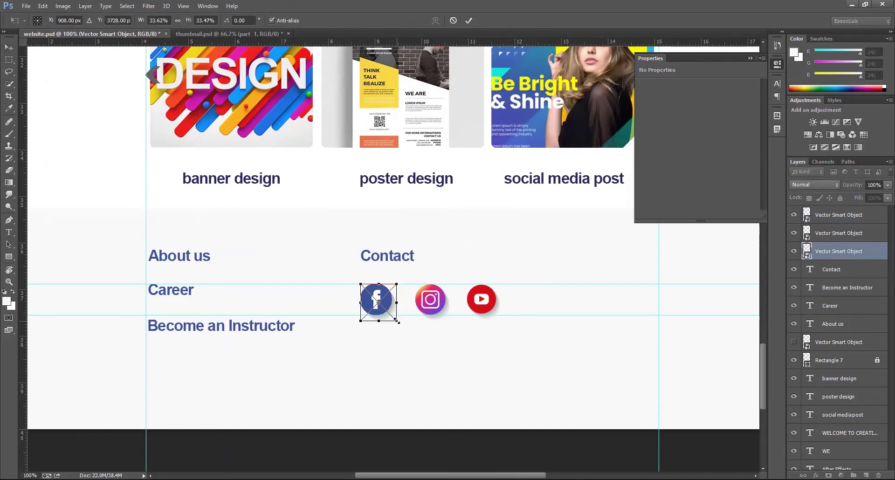
pyautogui.press('Return')
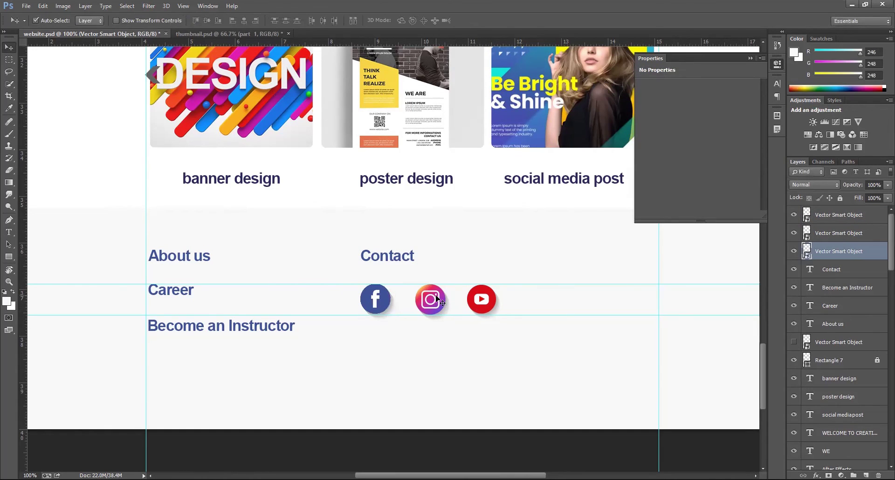
# Step: Shift the Instagram and YouTube icons closer to the Facebook icon for tighter spacing
pyautogui.click(438, 299)
pyautogui.moveTo(440, 297); pyautogui.dragTo(435, 297)
pyautogui.moveTo(482, 299); pyautogui.dragTo(472, 300)
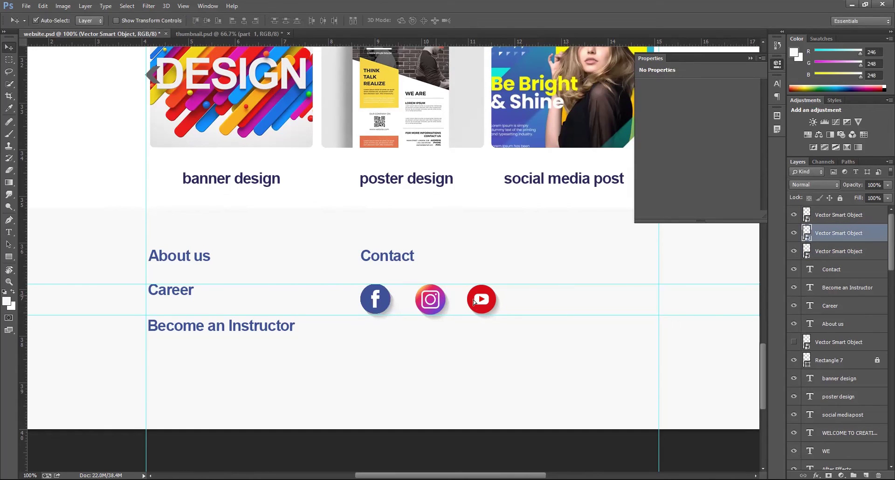
pyautogui.click(370, 254)
pyautogui.moveTo(375, 256); pyautogui.dragTo(375, 257)
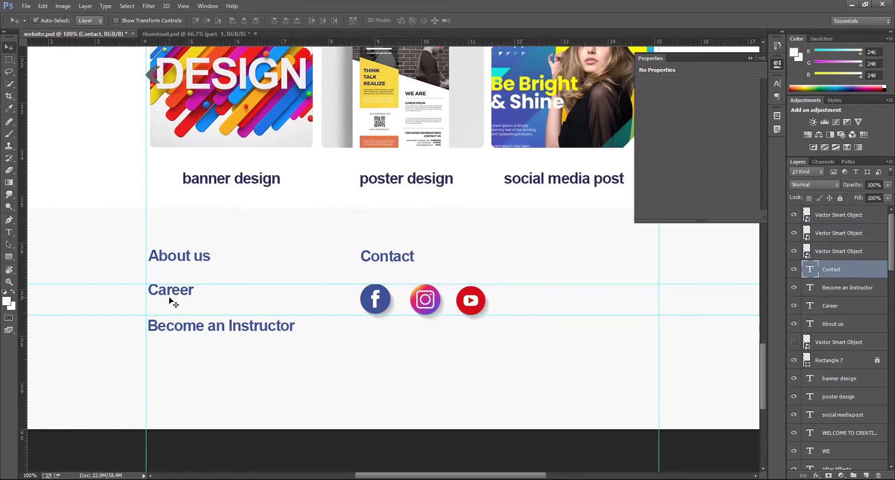
# Step: Duplicate the "Become an Instructor" link below the original and change the copy's text to "Blog"
pyautogui.click(206, 327)
pyautogui.moveTo(202, 331); pyautogui.dragTo(386, 364)
pyautogui.write('t')
pyautogui.write('log')
pyautogui.moveTo(190, 358); pyautogui.dragTo(158, 357)
pyautogui.write('log')
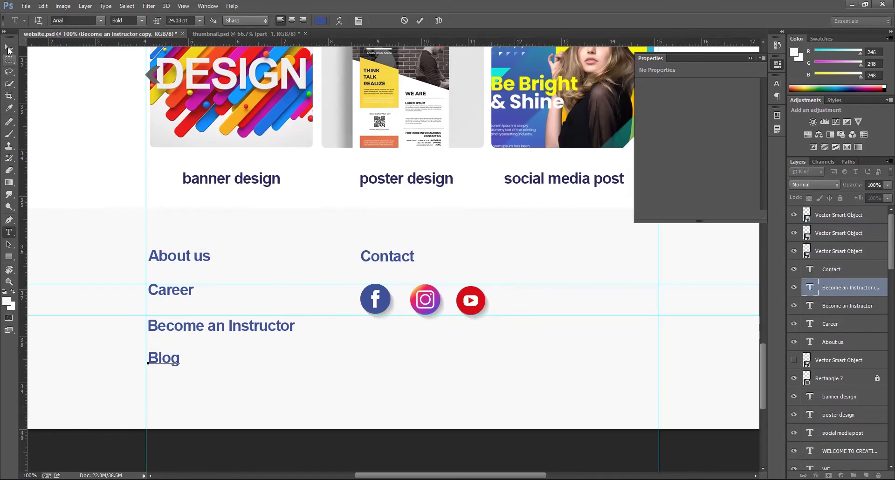
pyautogui.click(9, 48)
# Step: Hide the rulers and all extras including the guides, and turn off snapping
pyautogui.hotkey('ctrl', '-')
pyautogui.hotkey('ctrl', '-')
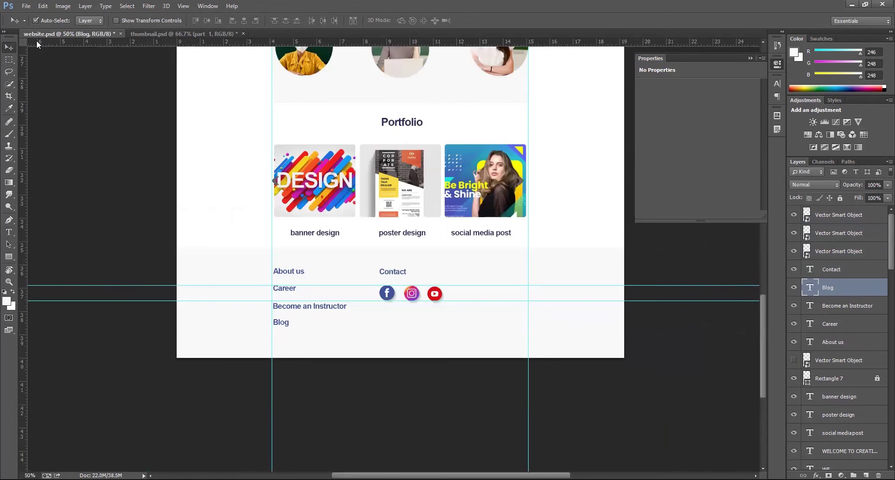
pyautogui.scroll(3, 466, 389)
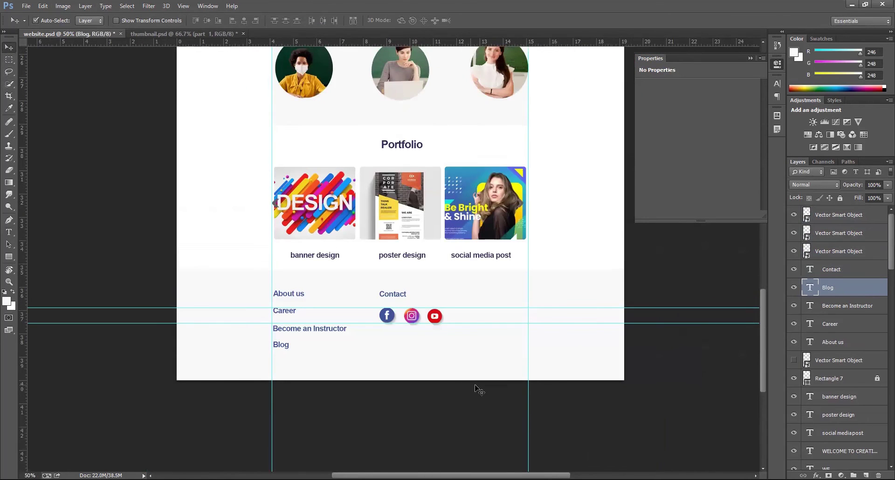
pyautogui.scroll(2, 544, 333)
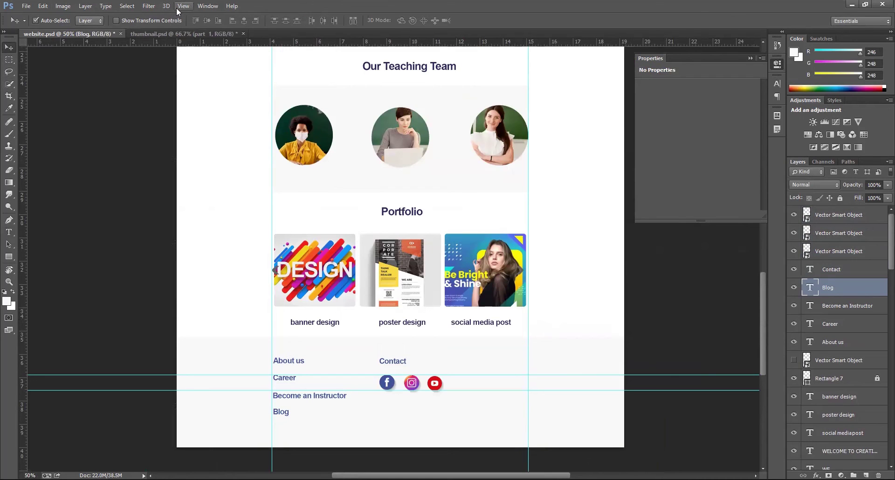
pyautogui.click(183, 5)
pyautogui.click(196, 208)
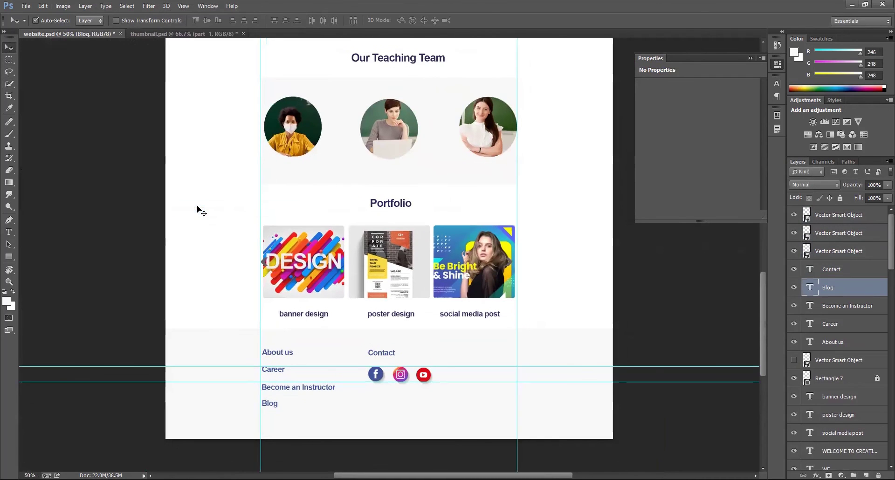
pyautogui.click(177, 6)
pyautogui.click(186, 223)
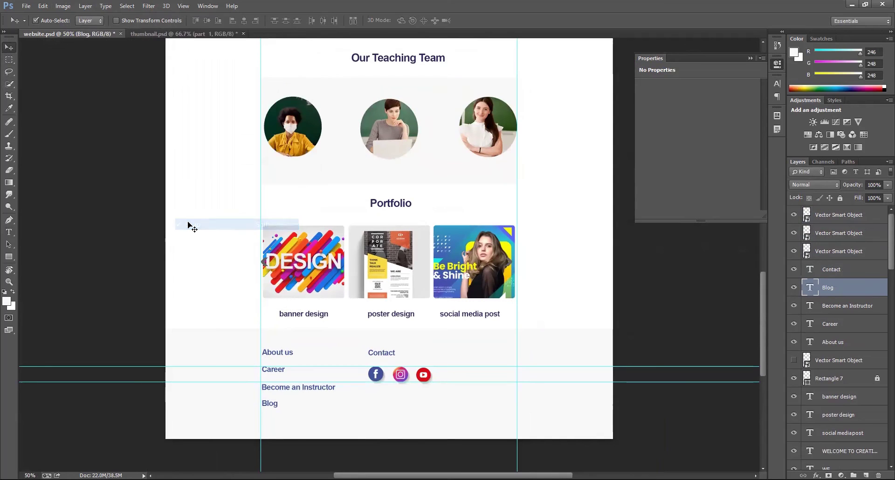
pyautogui.click(183, 6)
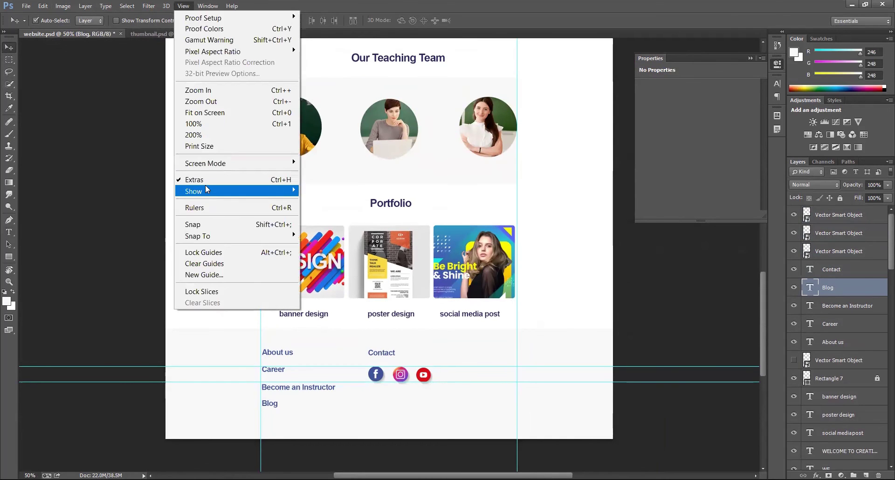
pyautogui.click(205, 180)
# Step: Collapse the Properties panel and review the page at 100% from the Portfolio section up to the header
pyautogui.scroll(2, 474, 215)
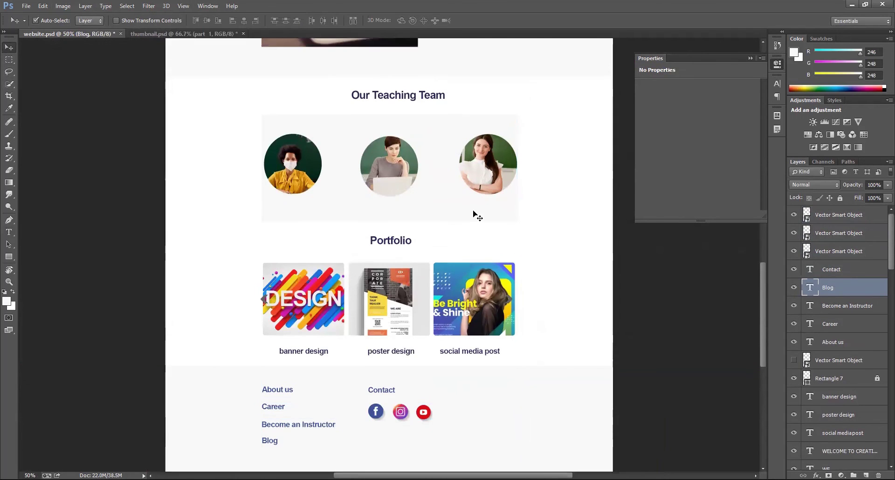
pyautogui.hotkey('ctrl', '+')
pyautogui.hotkey('ctrl', '+')
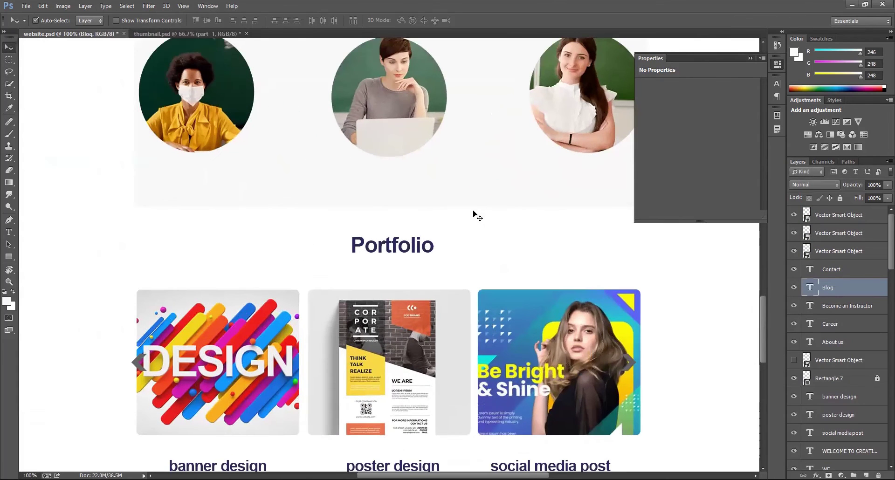
pyautogui.click(750, 58)
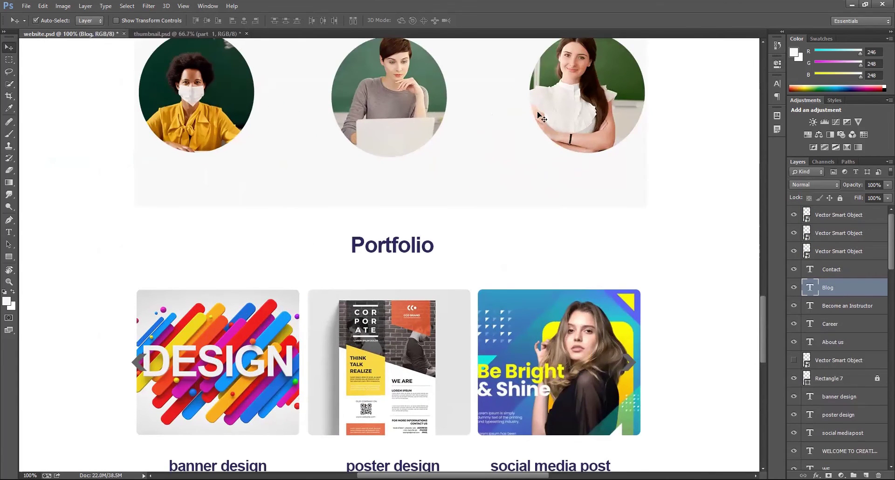
pyautogui.moveTo(543, 117); pyautogui.dragTo(529, 414)
pyautogui.scroll(20, 528, 414)
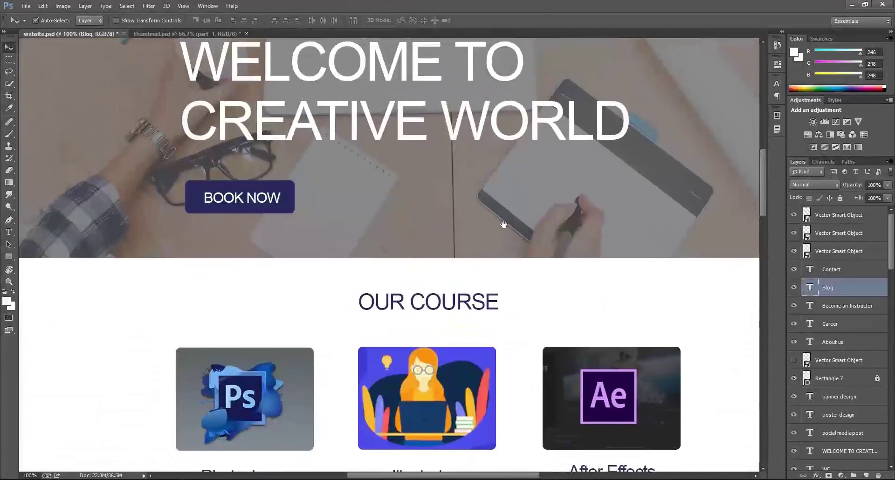
pyautogui.scroll(4, 502, 176)
pyautogui.scroll(-2, 501, 174)
pyautogui.scroll(-1, 502, 172)
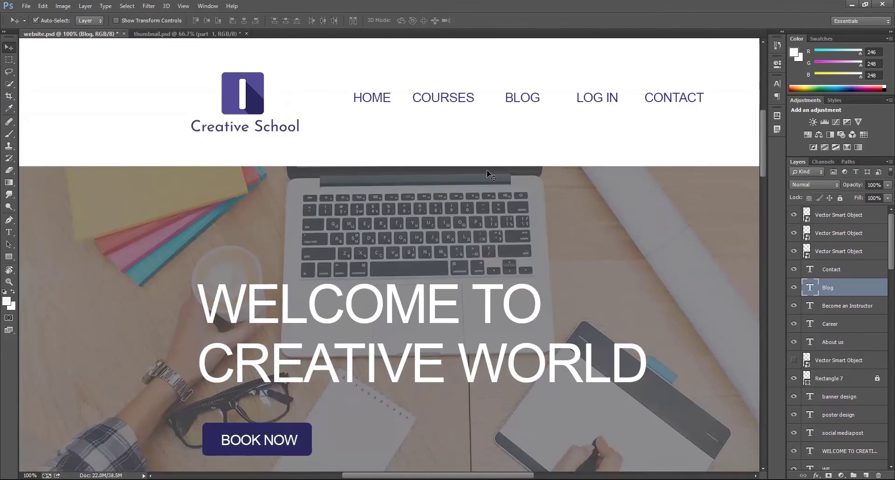
# Step: Switch to full-screen mode and review the page from the header through the course, team and portfolio sections down to the footer
pyautogui.press('f')
pyautogui.press('f')
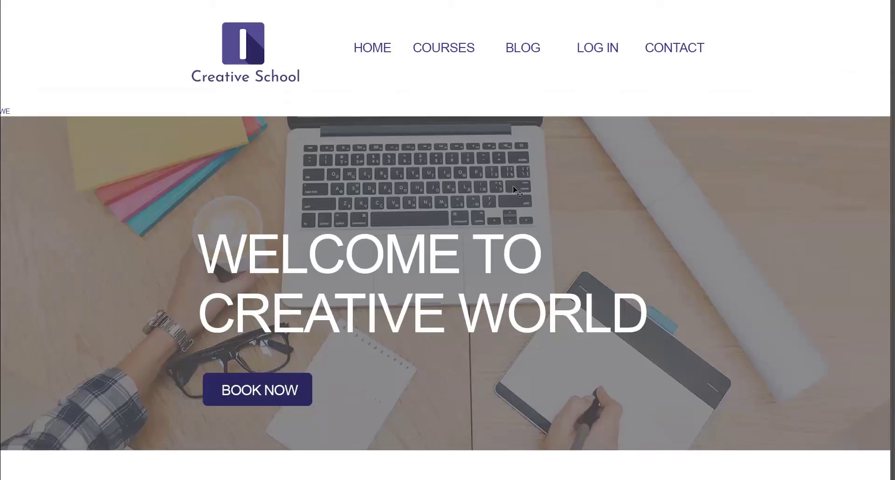
pyautogui.scroll(-4, 515, 191)
pyautogui.scroll(-3, 711, 198)
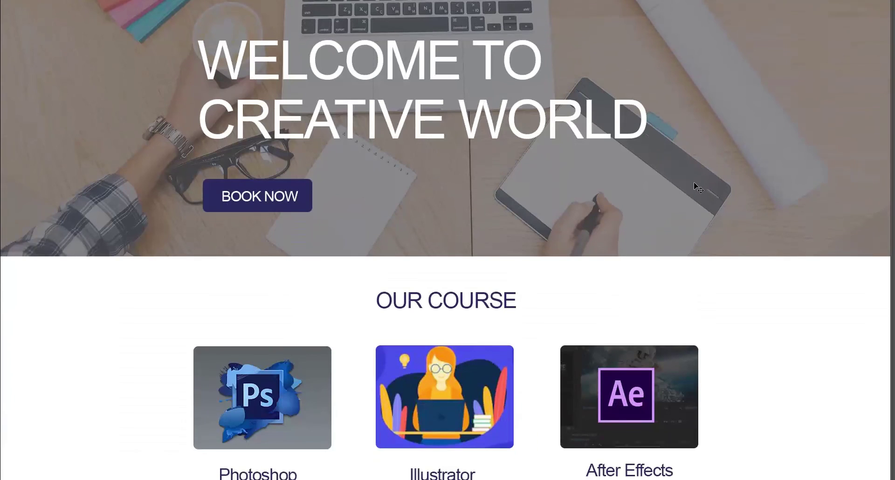
pyautogui.scroll(-4, 698, 187)
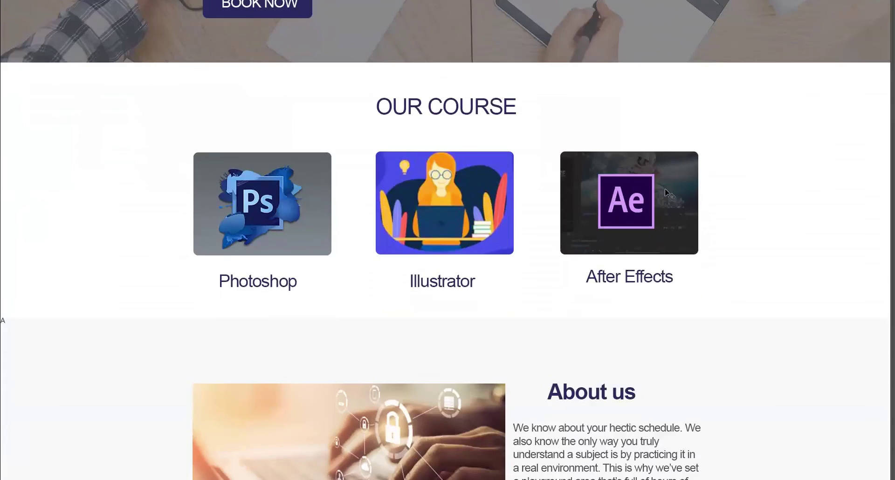
pyautogui.scroll(-8, 695, 407)
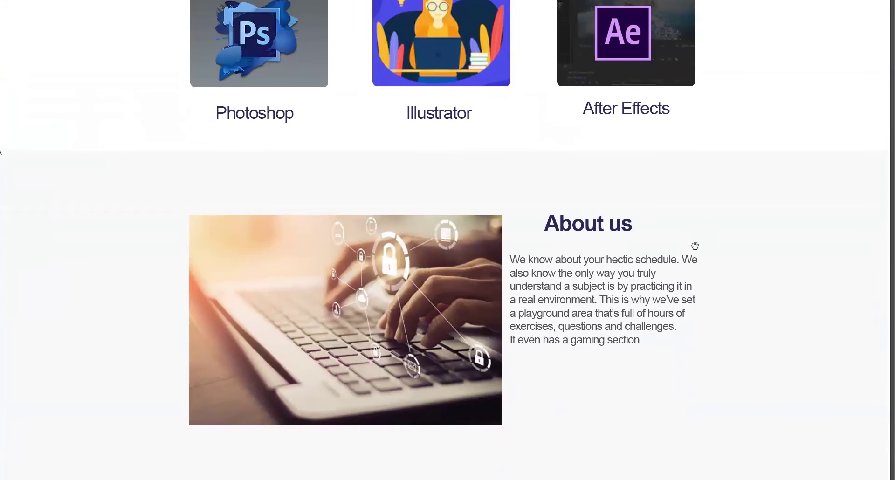
pyautogui.scroll(-9, 711, 357)
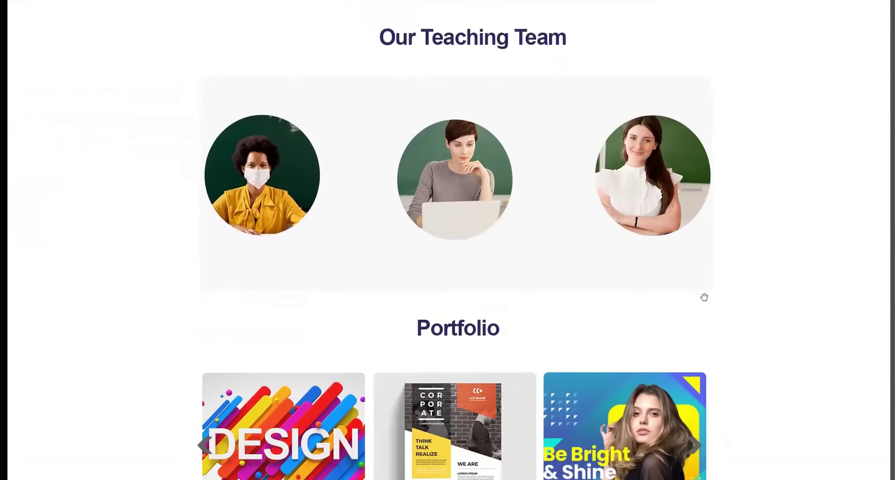
pyautogui.scroll(-3, 685, 326)
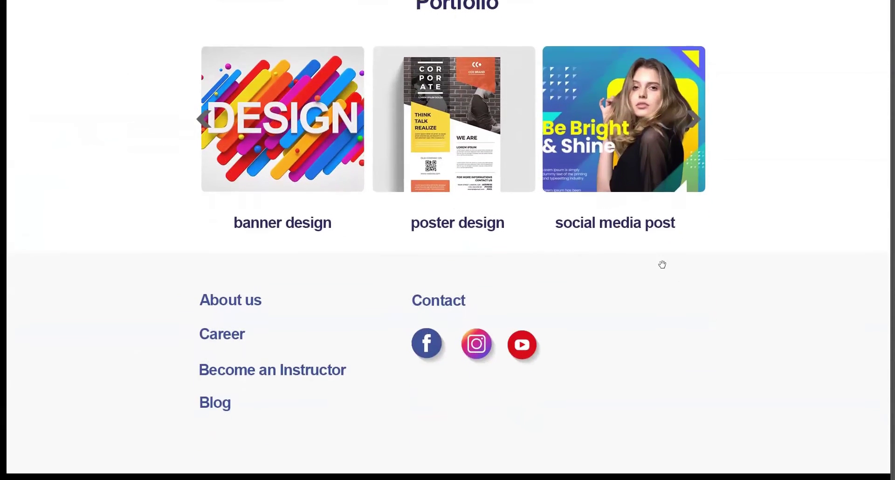
# Step: Review the page in full-screen mode from the footer back up through the Teaching Team and About us sections to the header
pyautogui.scroll(15, 671, 172)
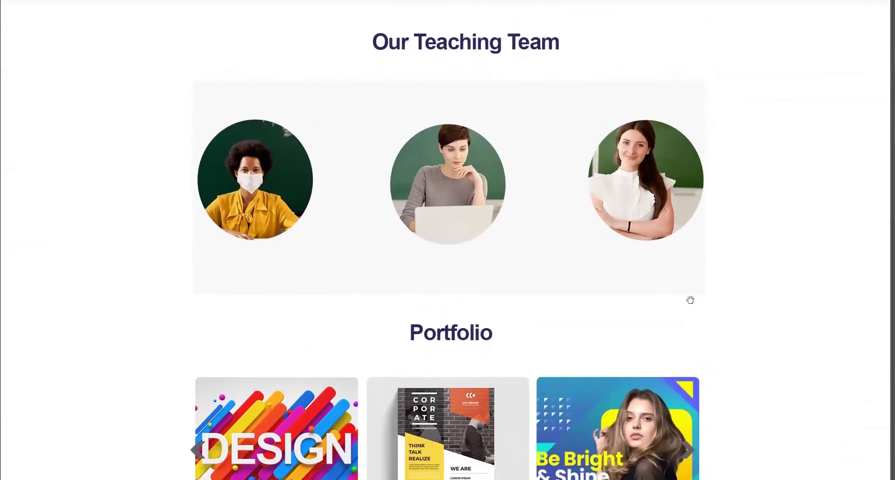
pyautogui.scroll(-2, 680, 164)
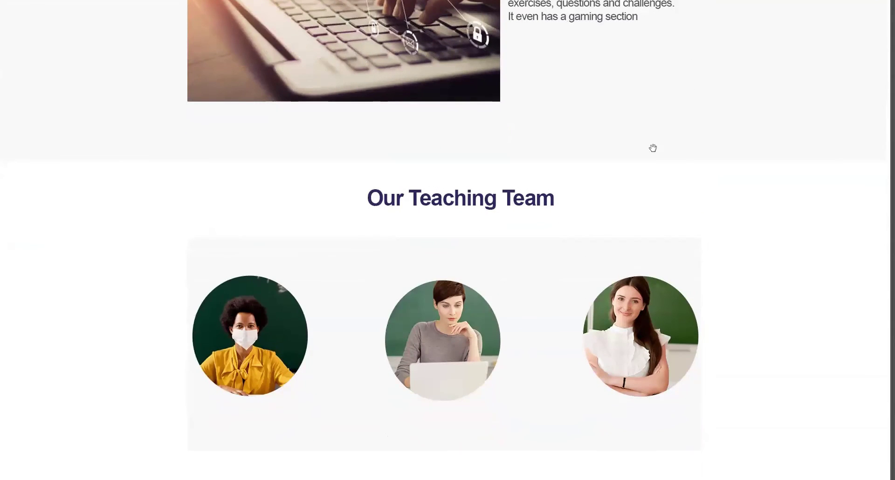
pyautogui.scroll(-2, 479, 326)
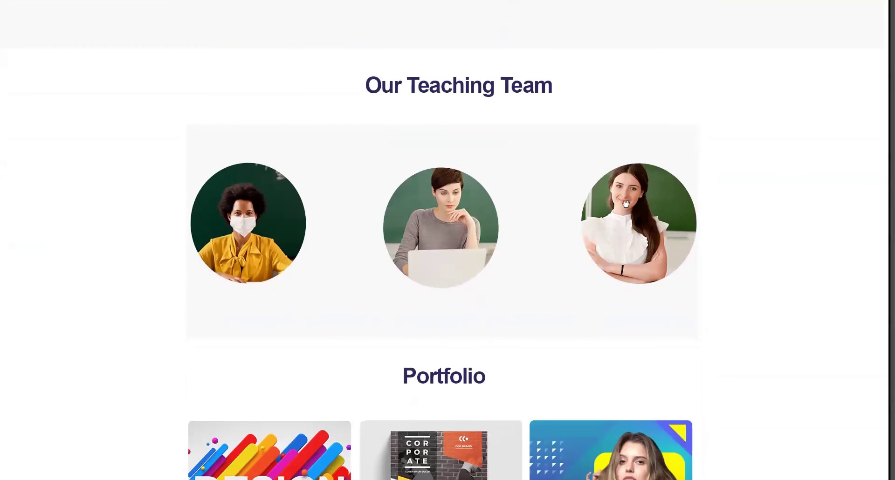
pyautogui.scroll(-3, 713, 261)
pyautogui.scroll(12, 665, 152)
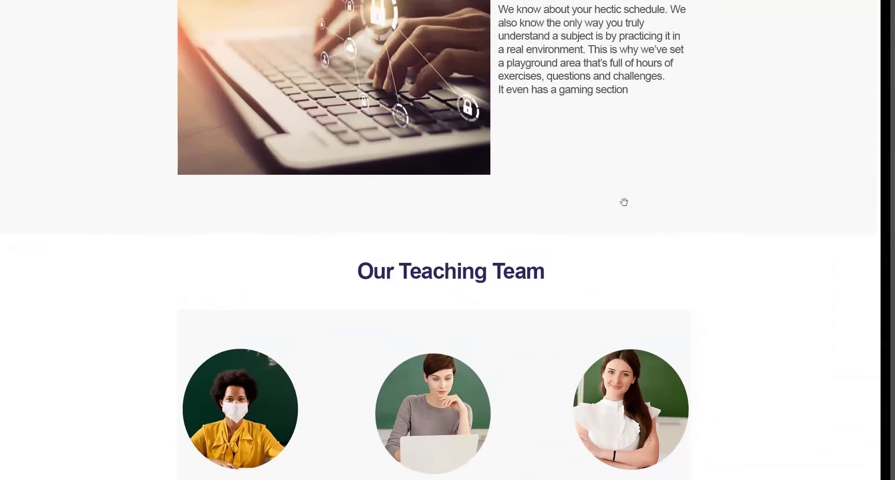
pyautogui.scroll(6, 610, 287)
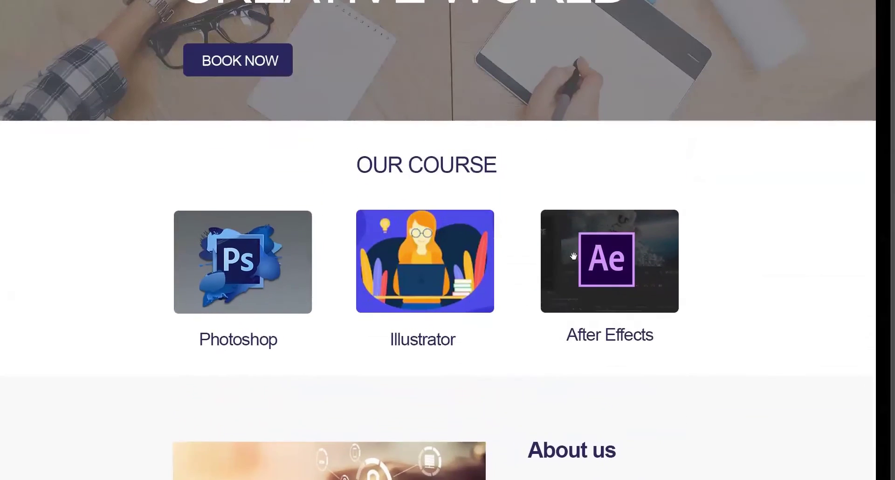
pyautogui.scroll(4, 572, 240)
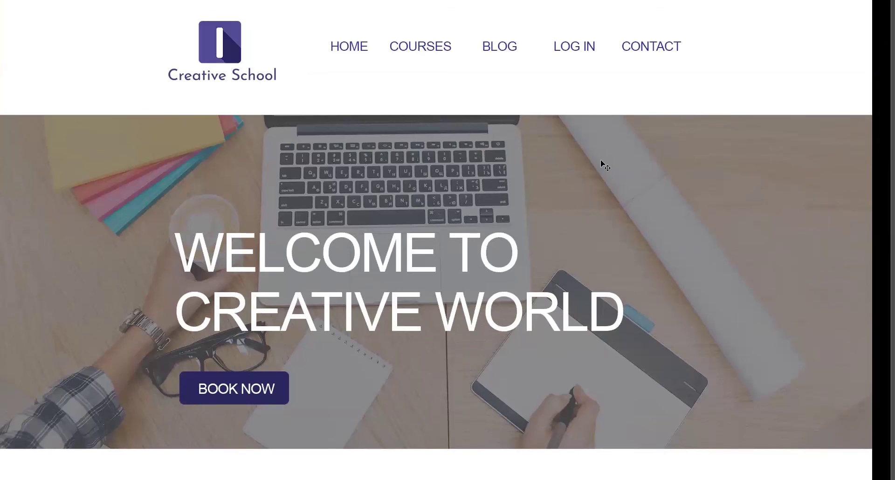
# Step: Zoom out in full-screen mode to examine the whole page layout from header to footer at once
pyautogui.hotkey('ctrl', '-')
pyautogui.hotkey('ctrl', '-')
pyautogui.hotkey('ctrl', '-')
pyautogui.hotkey('ctrl', '-')
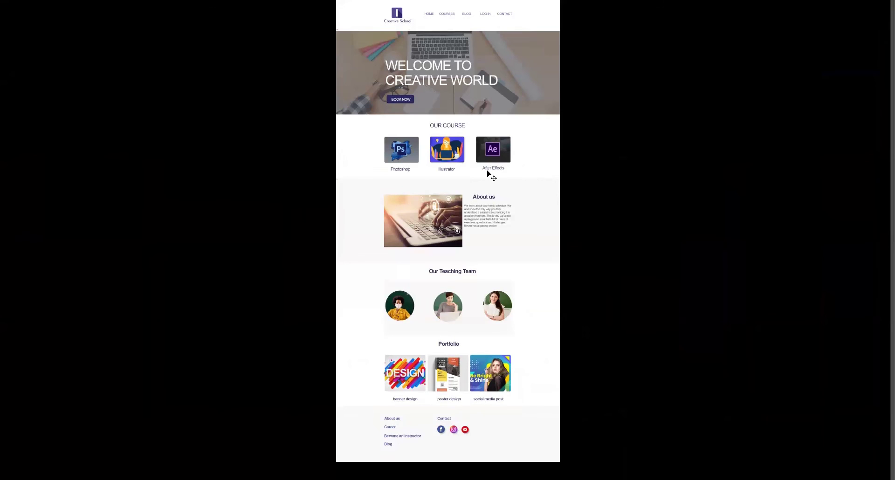
# Step: Return to the standard screen mode and view the About us section at 66.67% zoom
pyautogui.press('f')
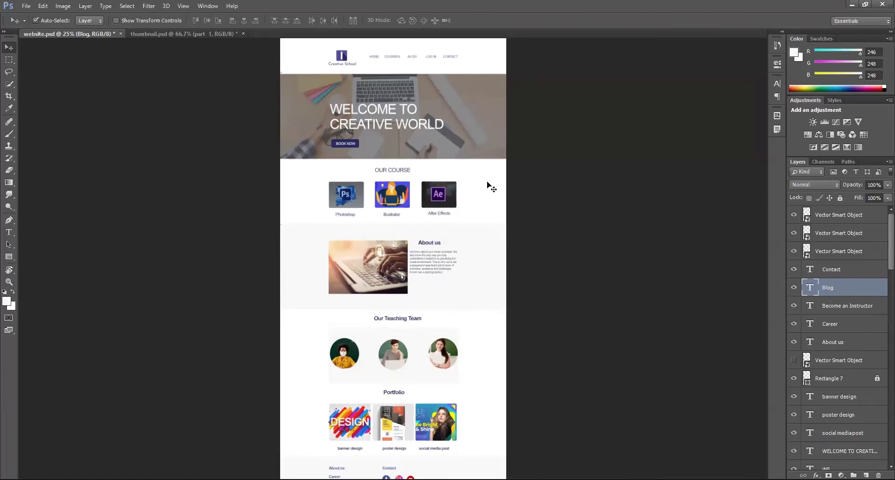
pyautogui.hotkey('ctrl', '+')
pyautogui.hotkey('ctrl', '+')
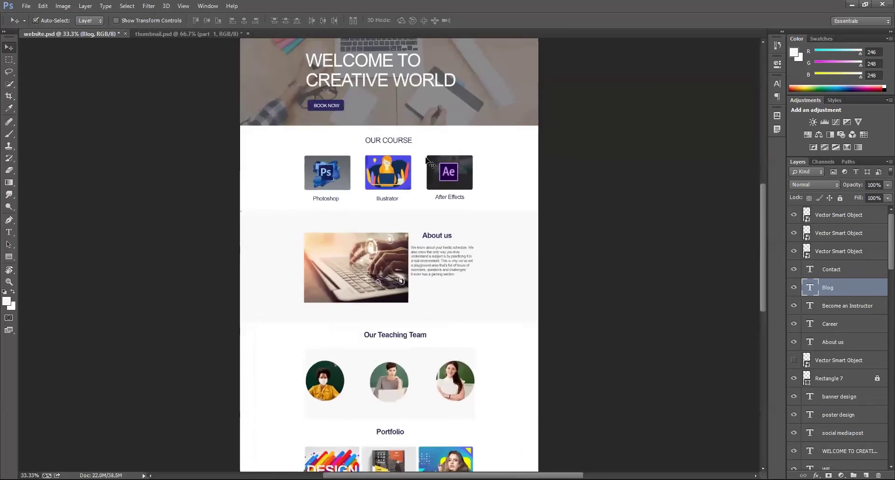
pyautogui.hotkey('ctrl', '+')
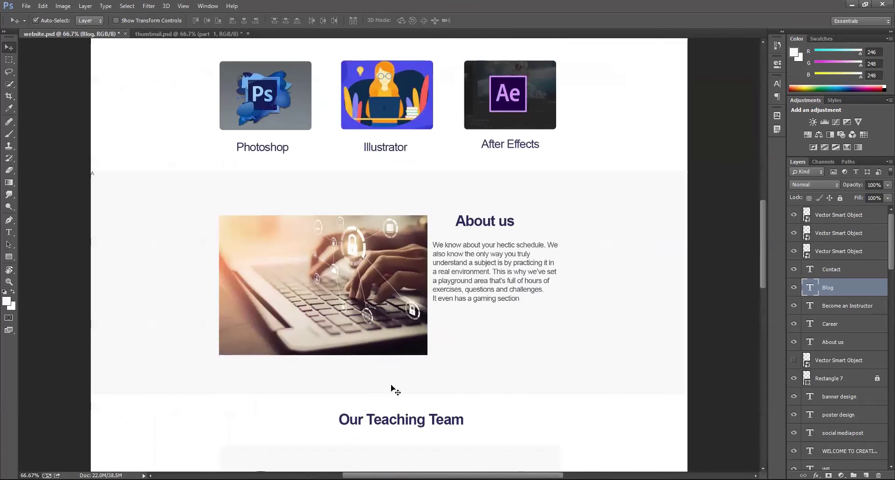